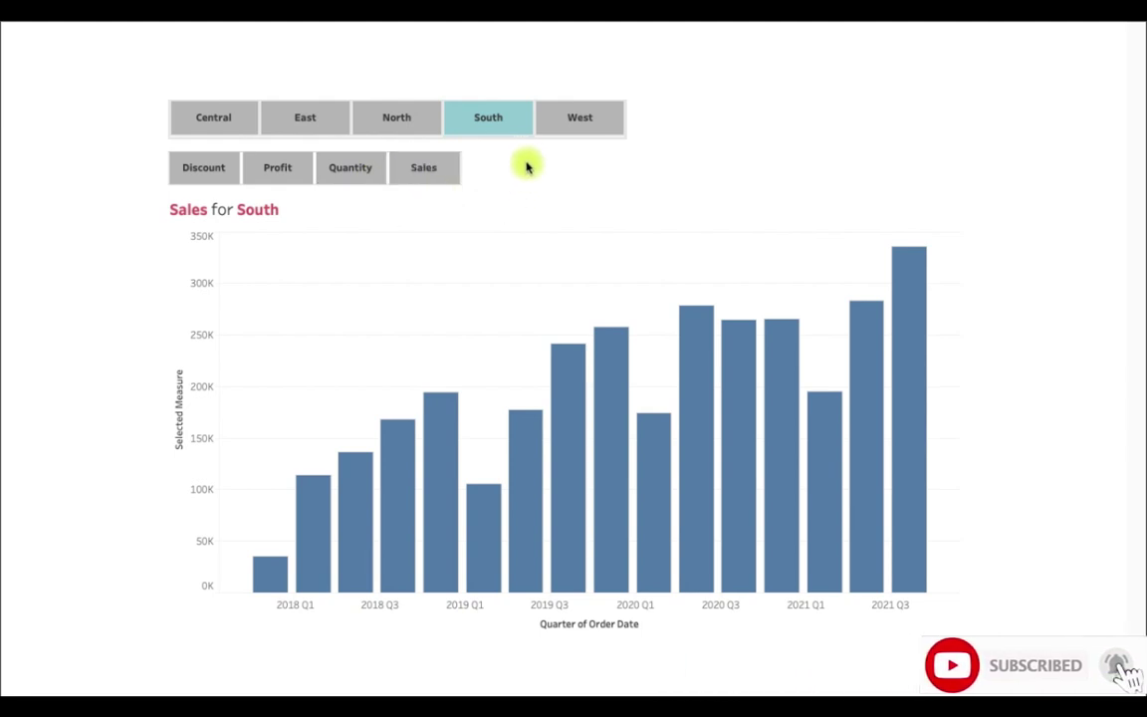
Test the dashboard buttons in turn: West, Sales, West, South, North, Quantity, then Central
left_click(560, 120)
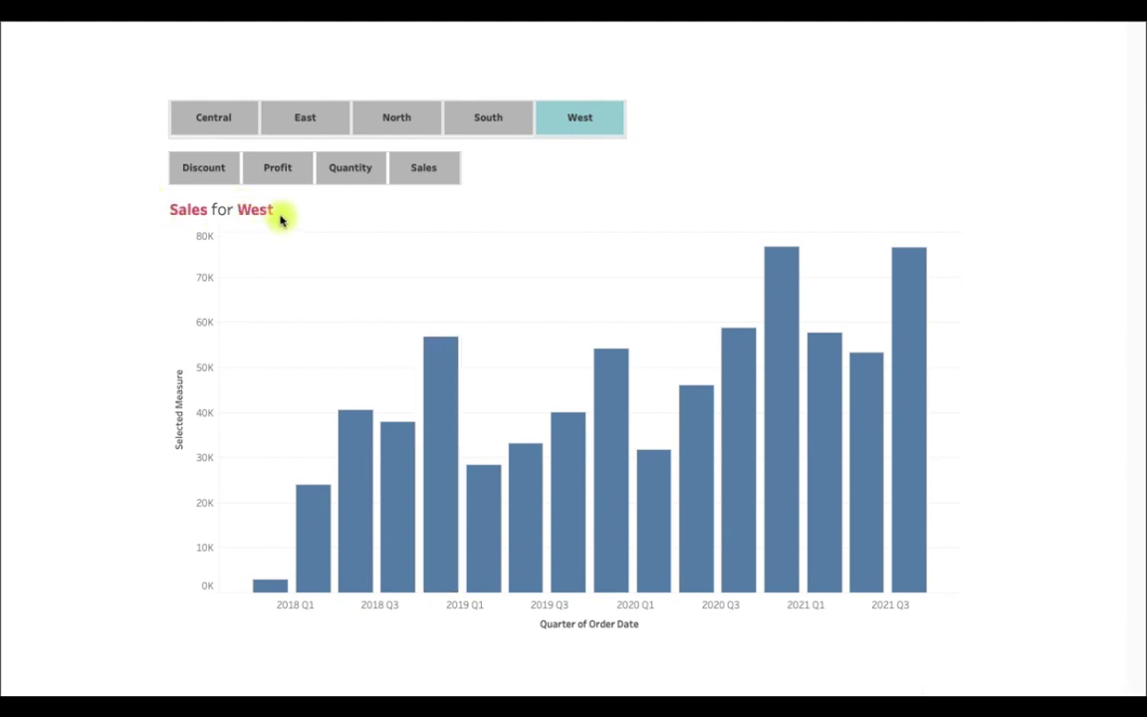
left_click(424, 171)
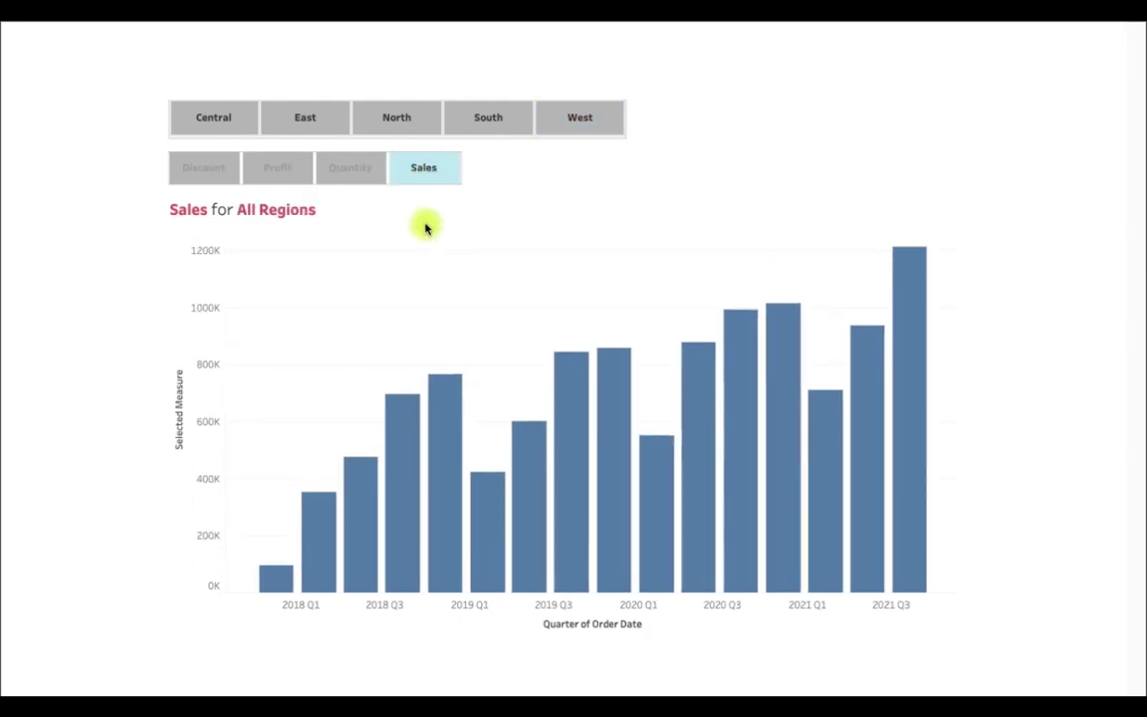
left_click(580, 119)
left_click(497, 124)
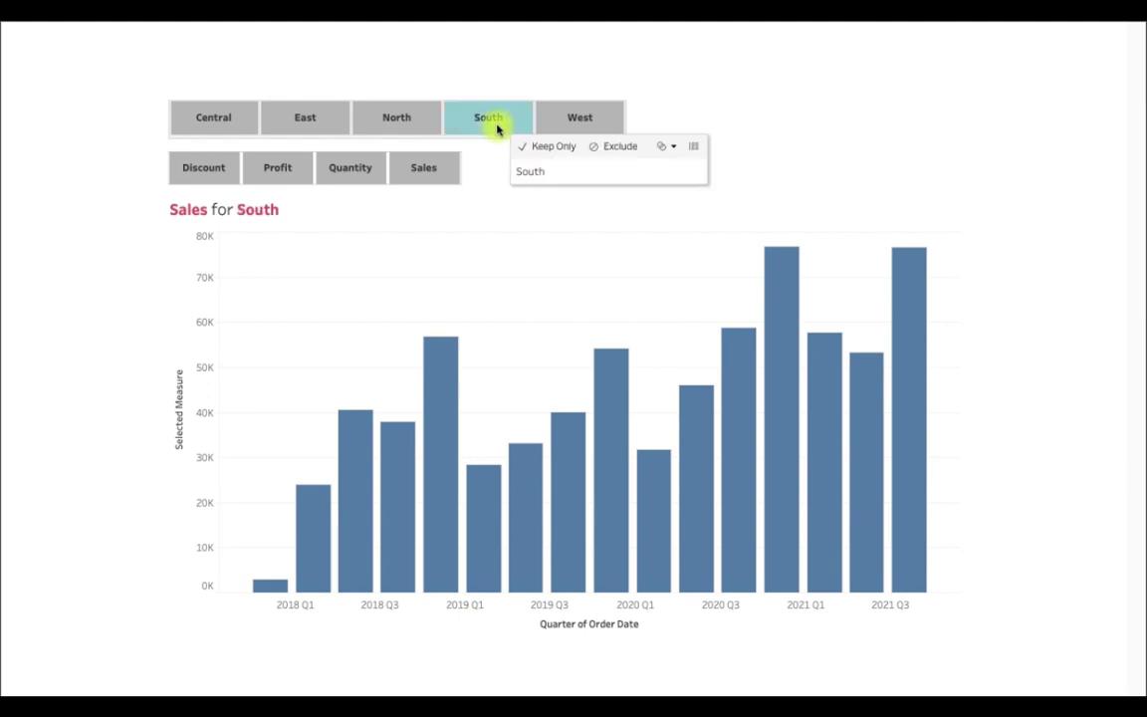
left_click(381, 116)
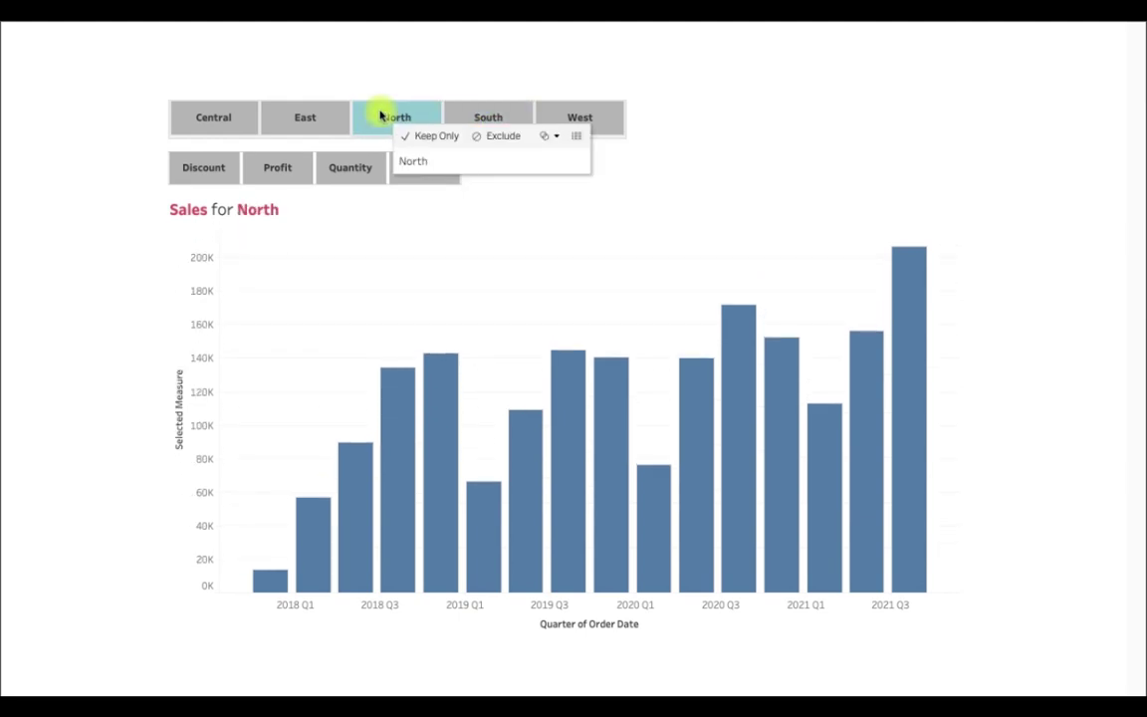
left_click(338, 174)
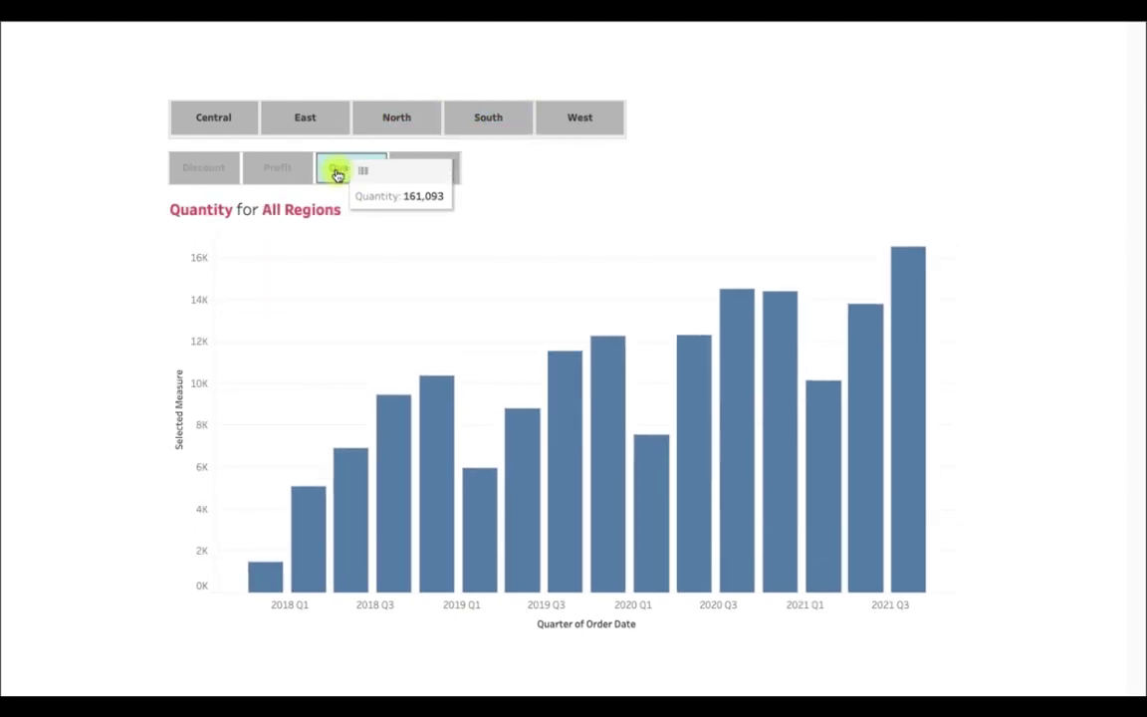
left_click(247, 118)
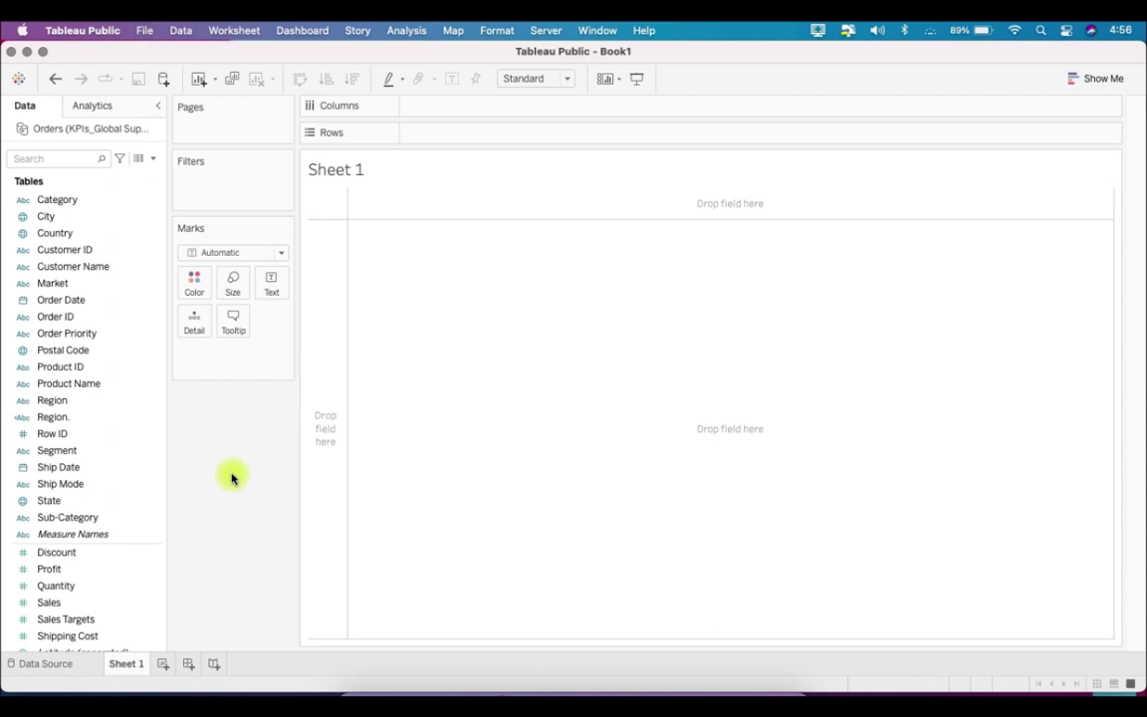
Start a new parameter named Region Parameter with String data type and a list of allowable values
left_click(152, 160)
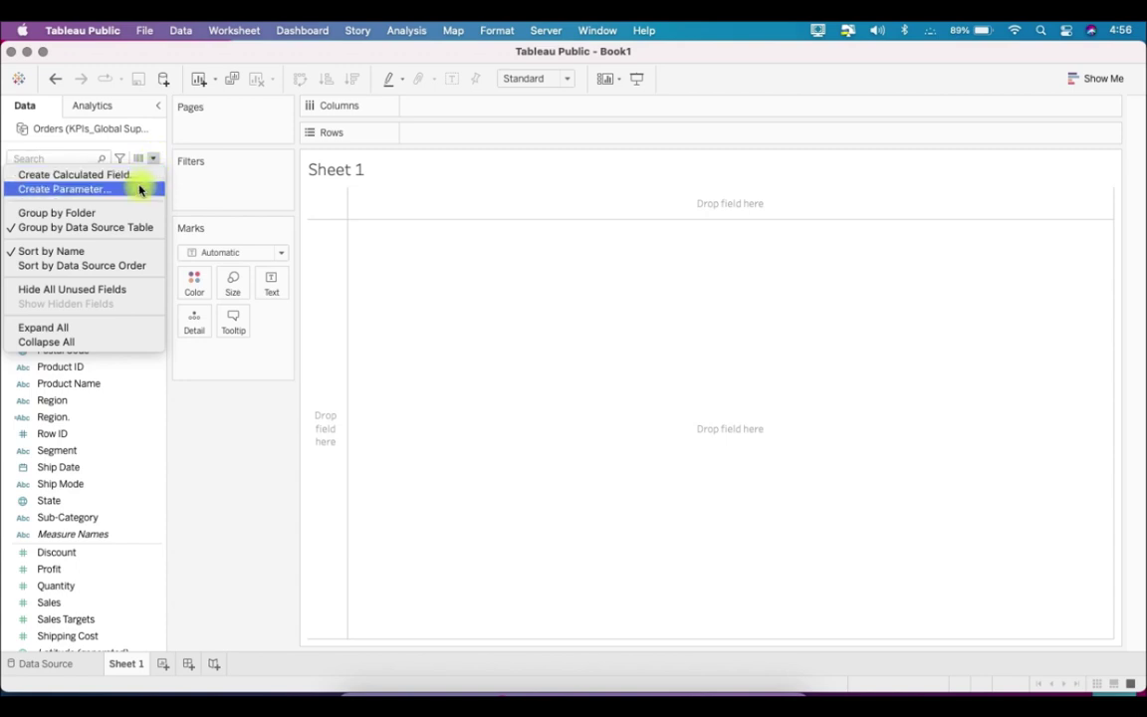
left_click(139, 188)
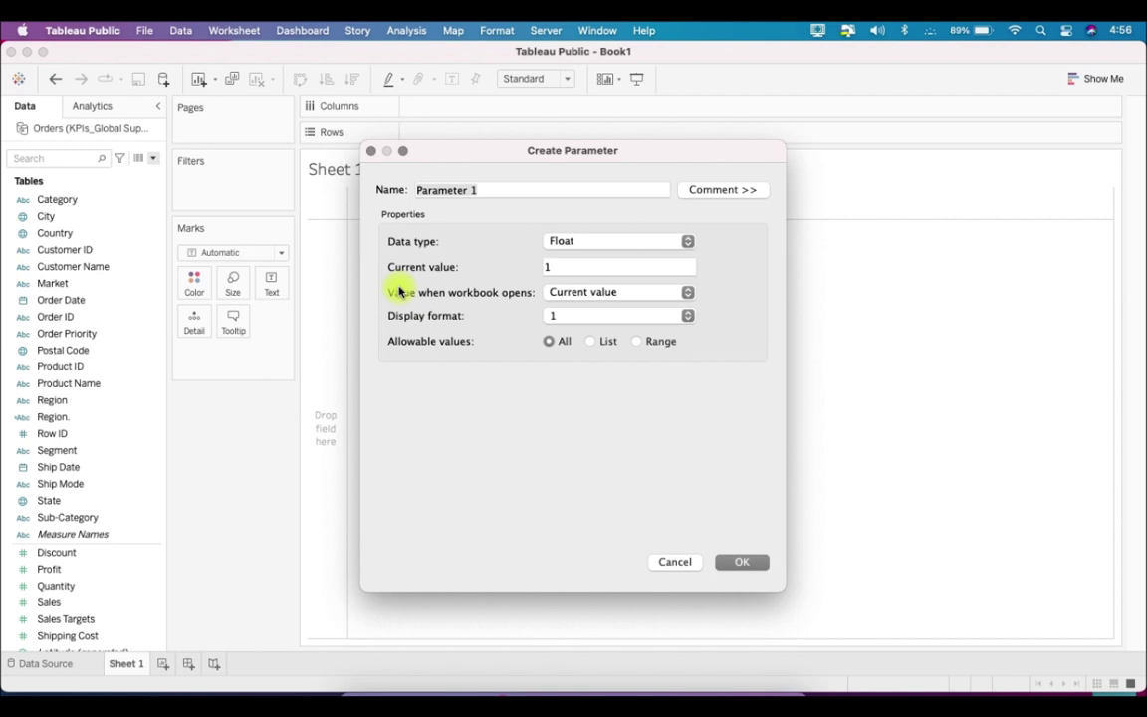
type("REGION")
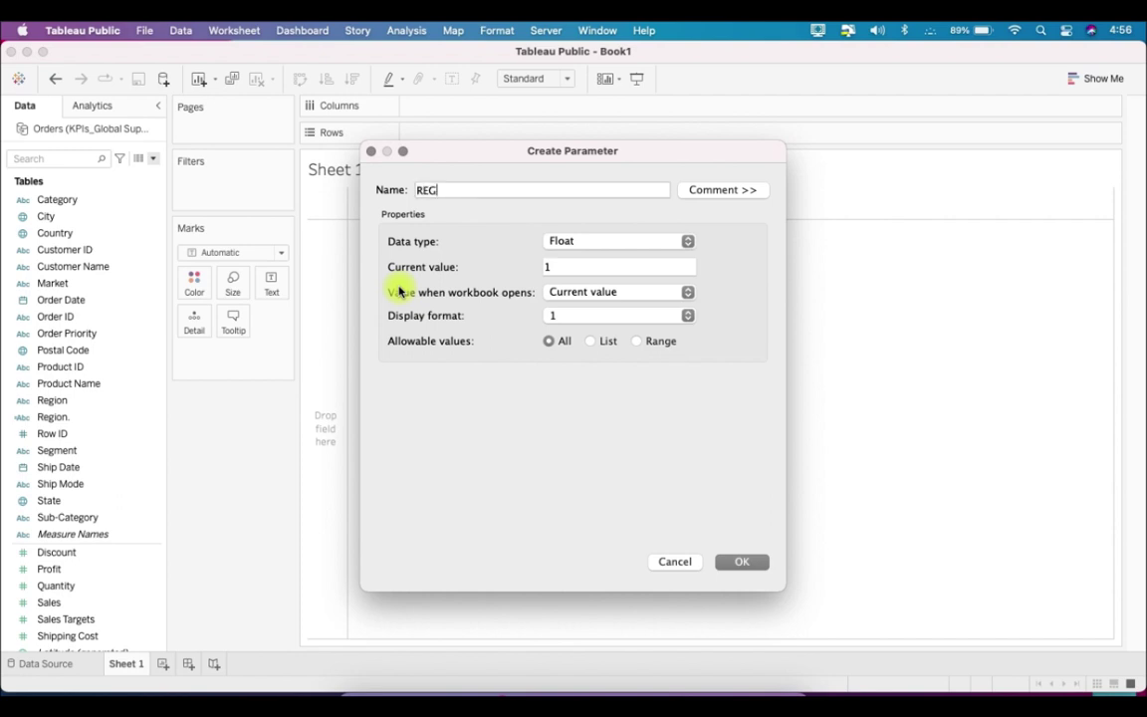
key("BackSpace")
key("BackSpace")
key("BackSpace")
key("BackSpace")
key("BackSpace")
key("BackSpace")
type("egion Parameter")
left_click(617, 248)
left_click(600, 271)
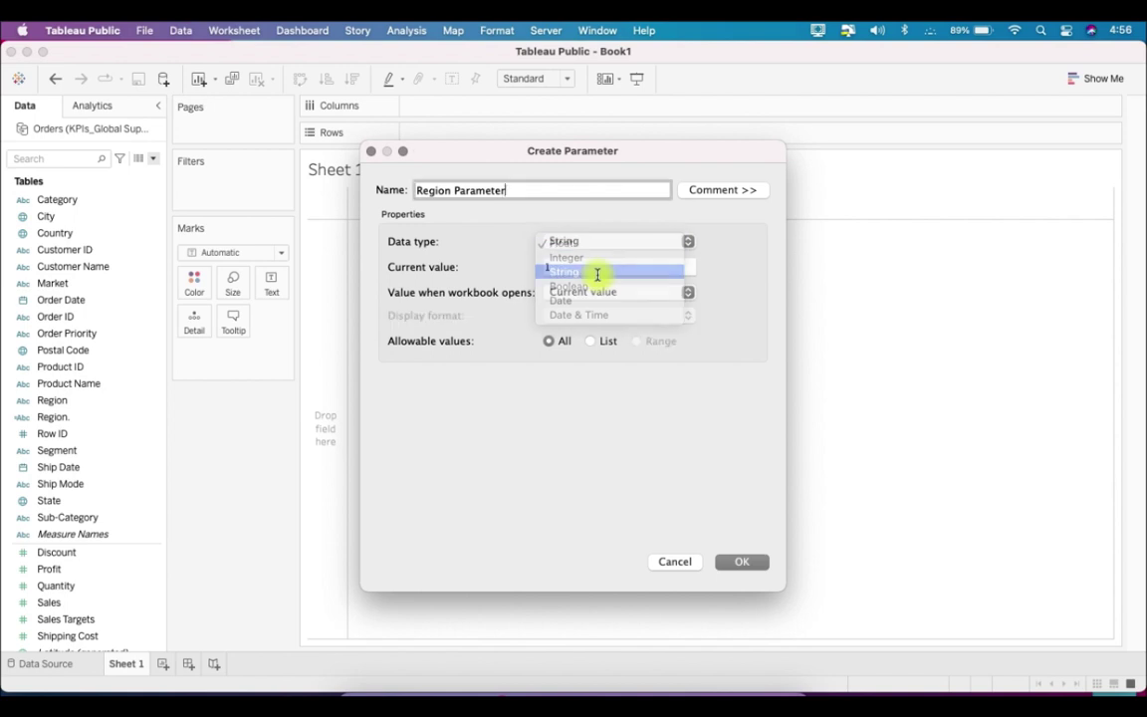
left_click(594, 341)
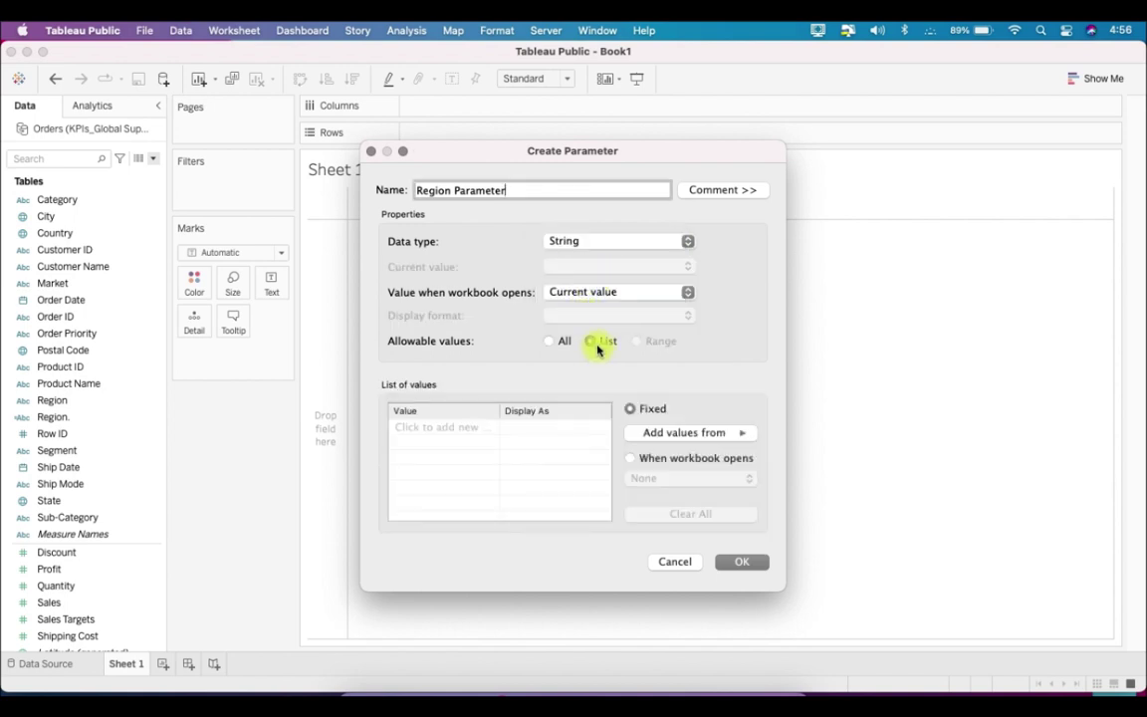
Add the list values Central, North, East, West, South and All, and save the parameter
left_click(457, 428)
type("Central")
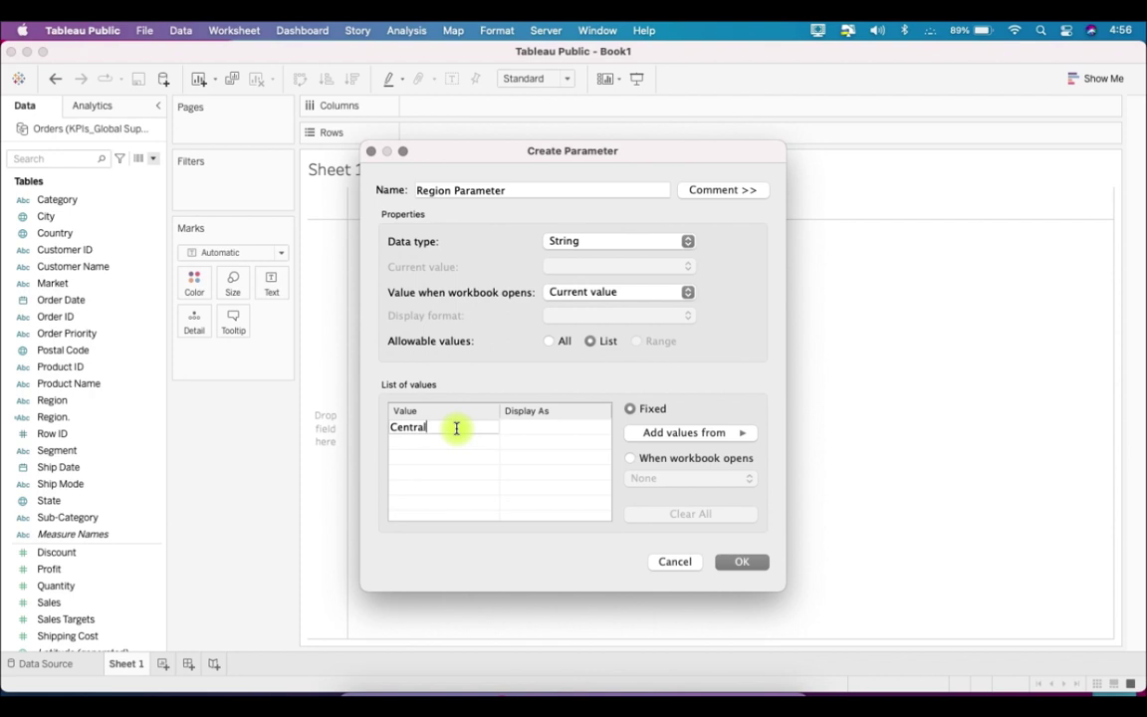
key("Return")
type("North")
key("Return")
type("East")
key("Return")
type("West")
key("Return")
type("South")
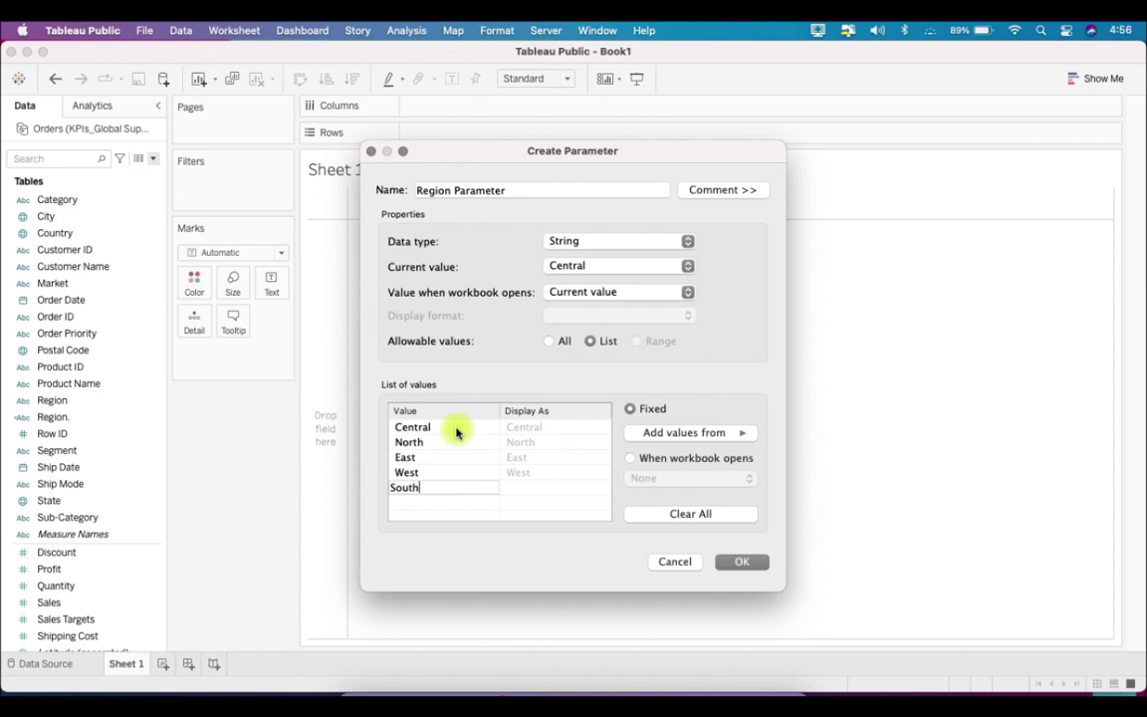
key("Return")
type("All")
key("Return")
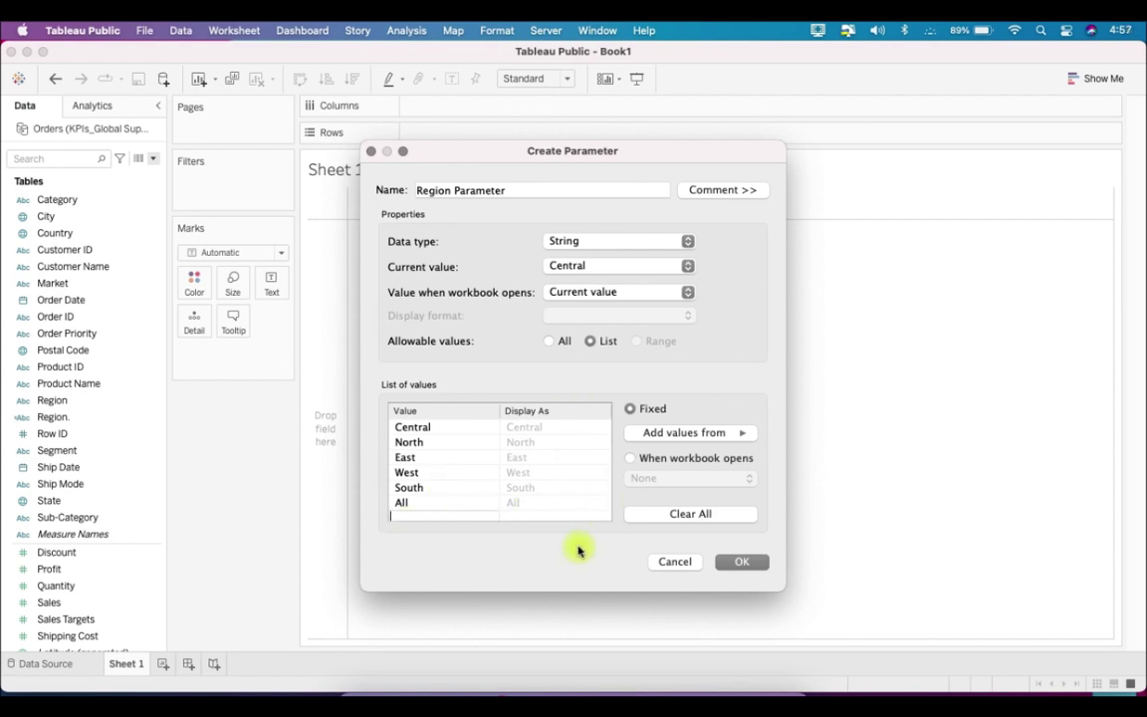
left_click(739, 564)
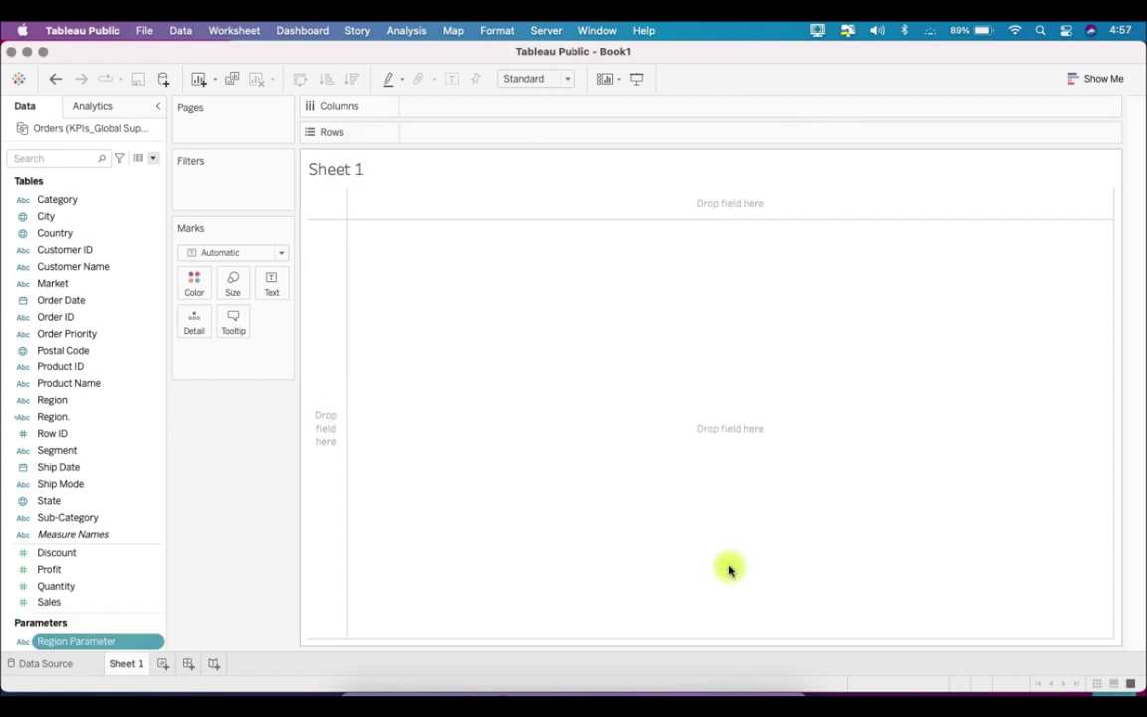
Start a new parameter named Measure Parameter with String data type and a list of allowable values
left_click(154, 160)
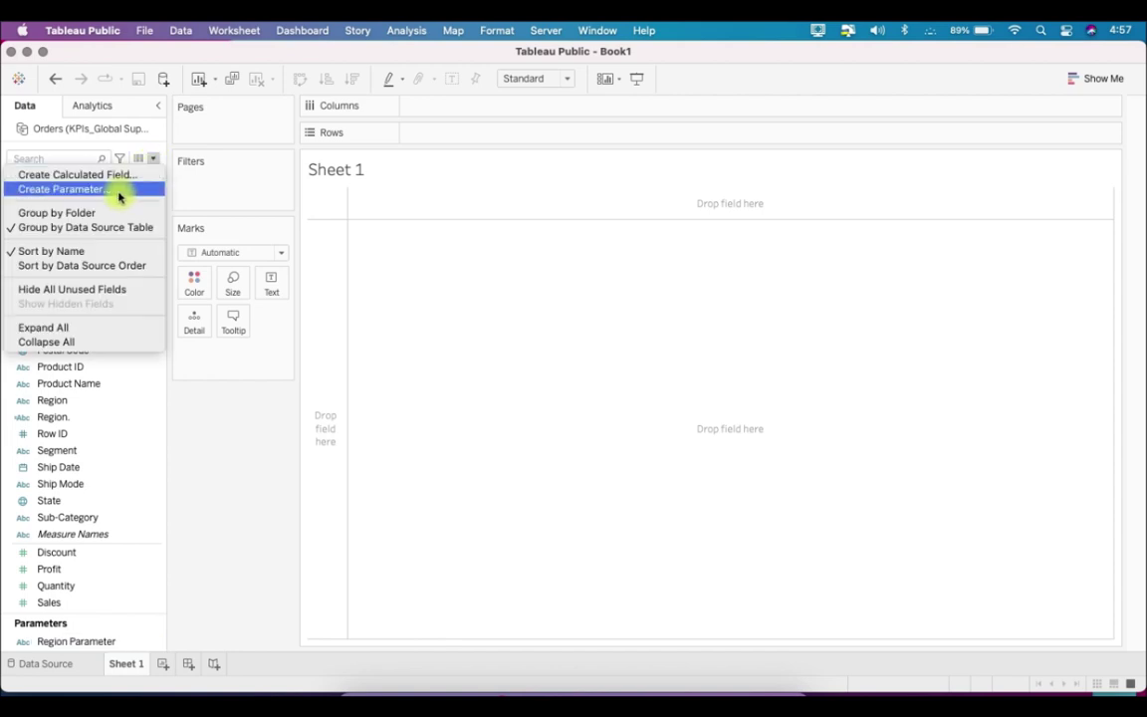
left_click(118, 191)
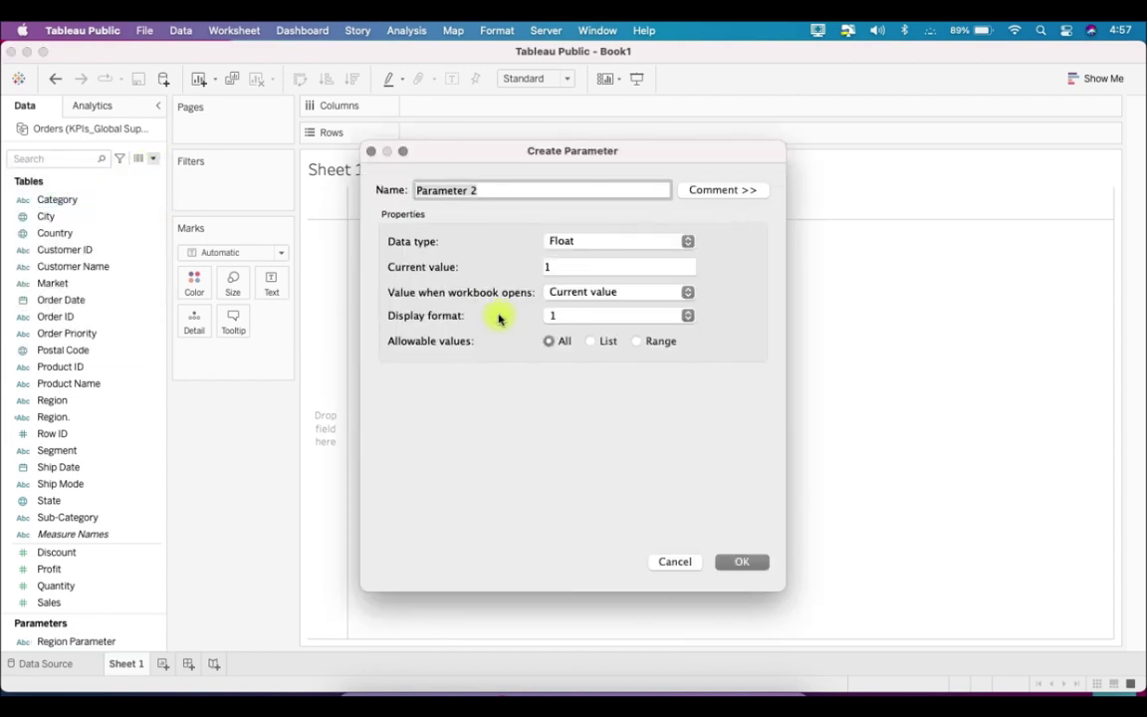
type("Meas")
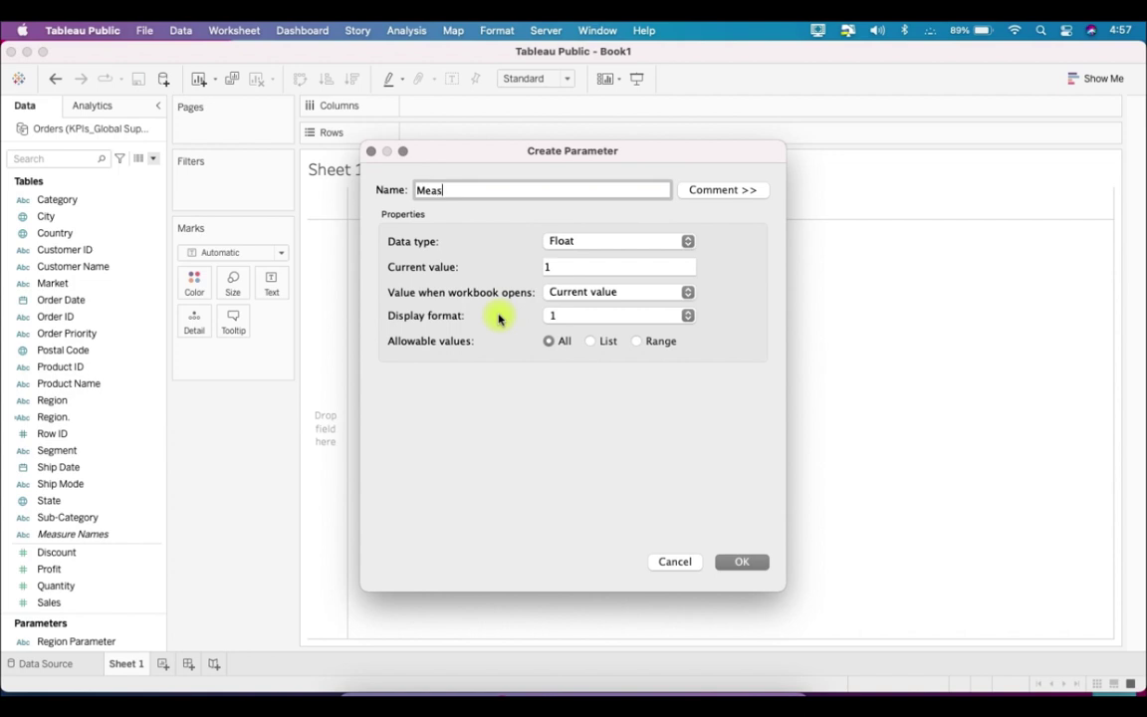
type("ure Parameter")
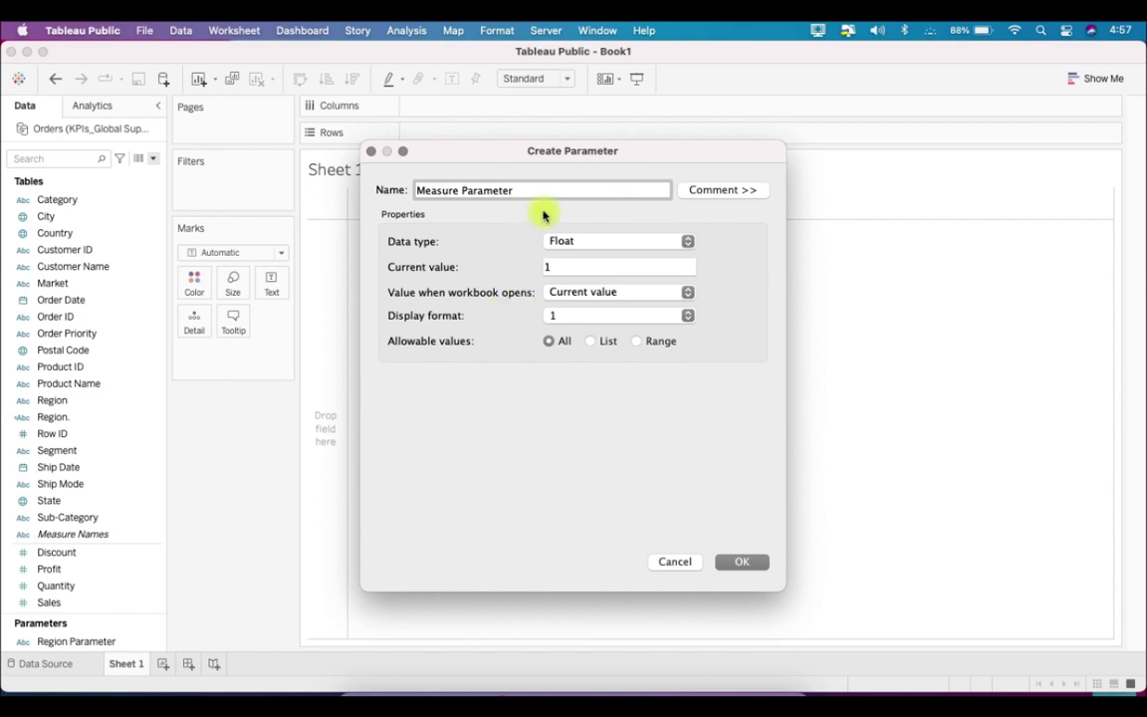
triple_click(455, 191)
left_click(473, 204)
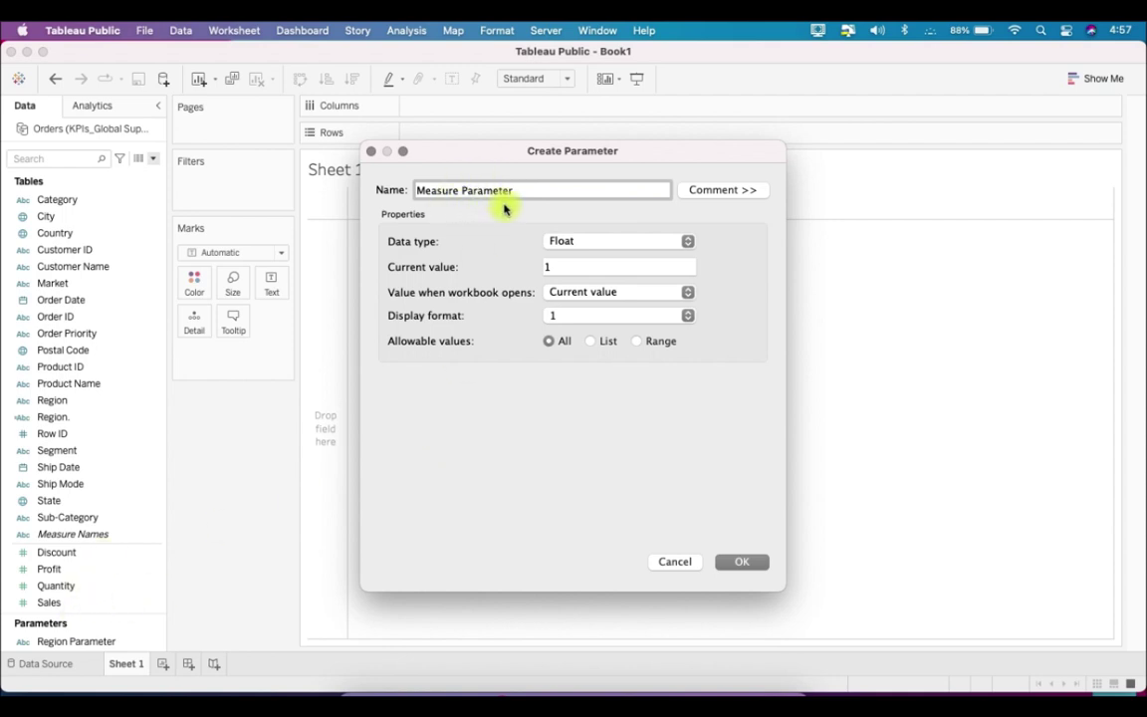
left_click(615, 244)
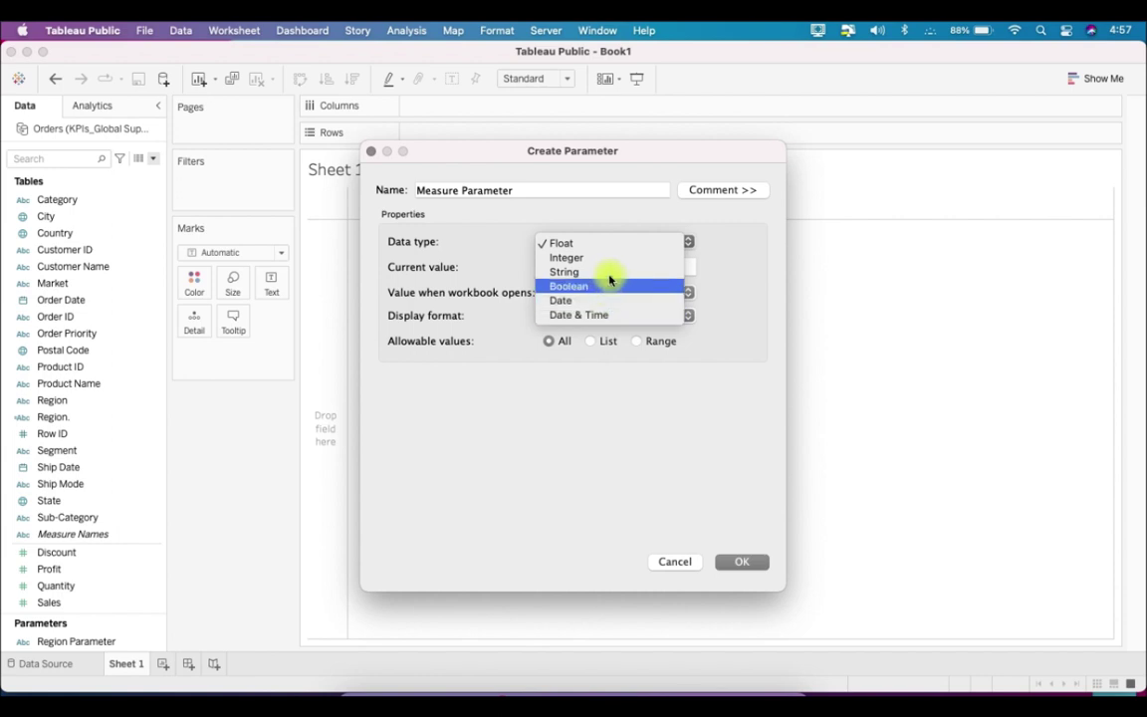
left_click(612, 271)
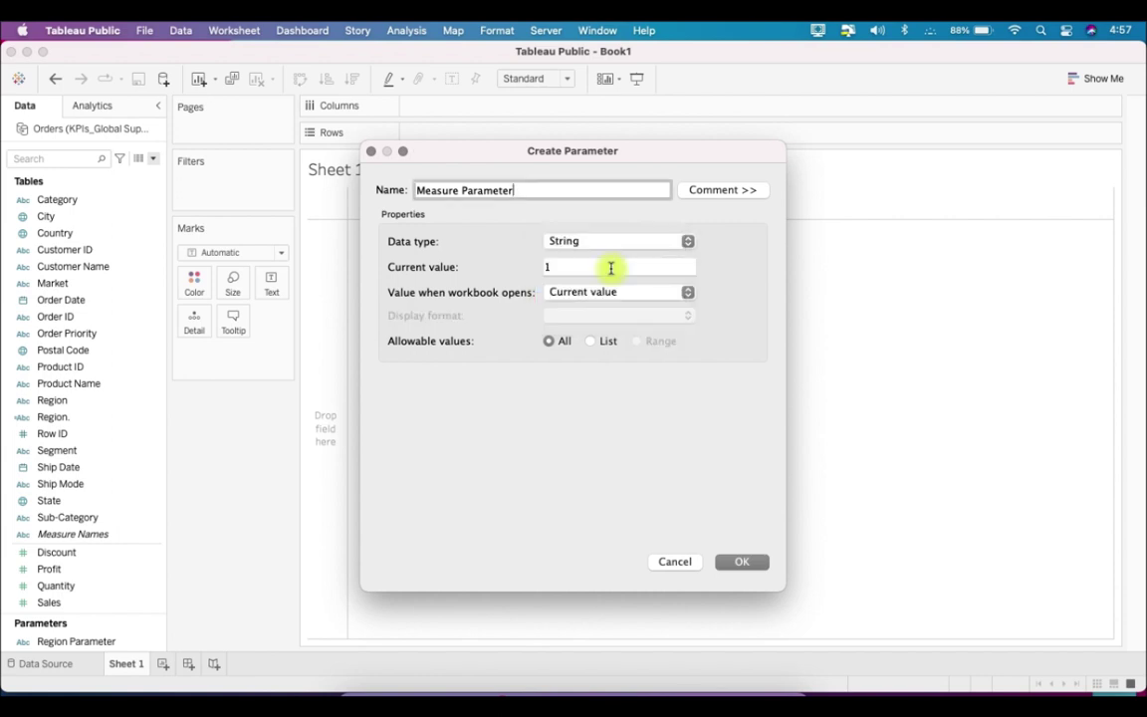
left_click(590, 341)
Add the list values Sales, Profit, Discount and Quantity, and save the parameter
left_click(441, 428)
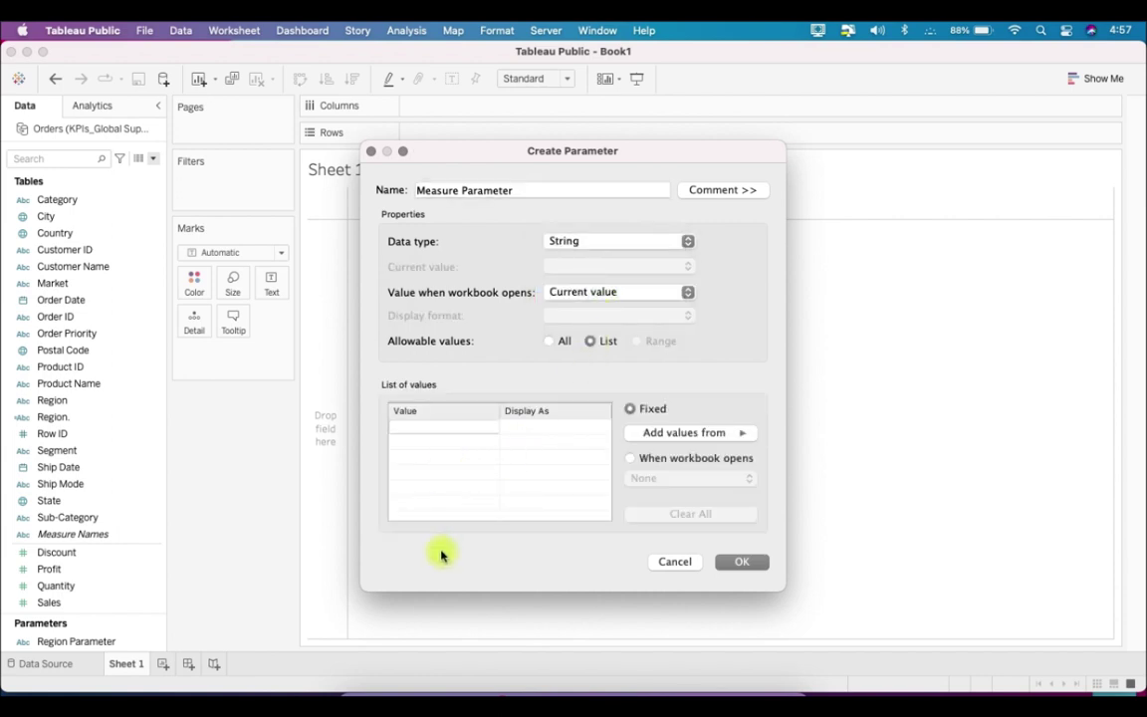
type("Sales")
key("Return")
type("Profit")
key("Return")
type("D")
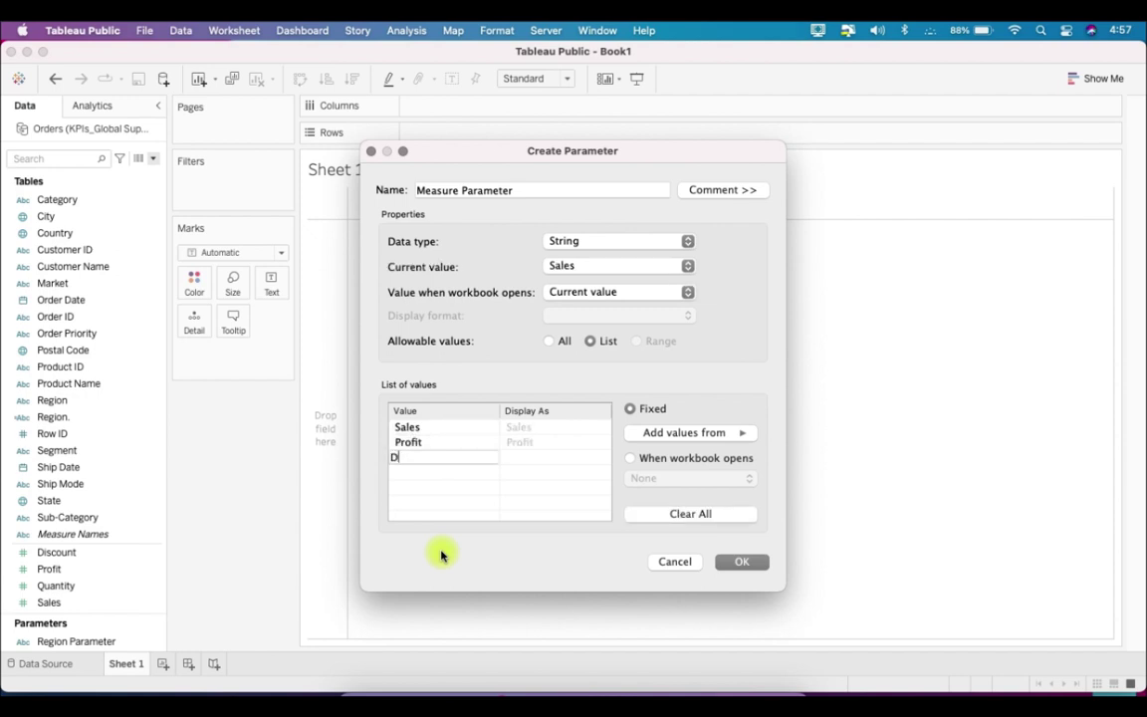
type("iscount")
key("Return")
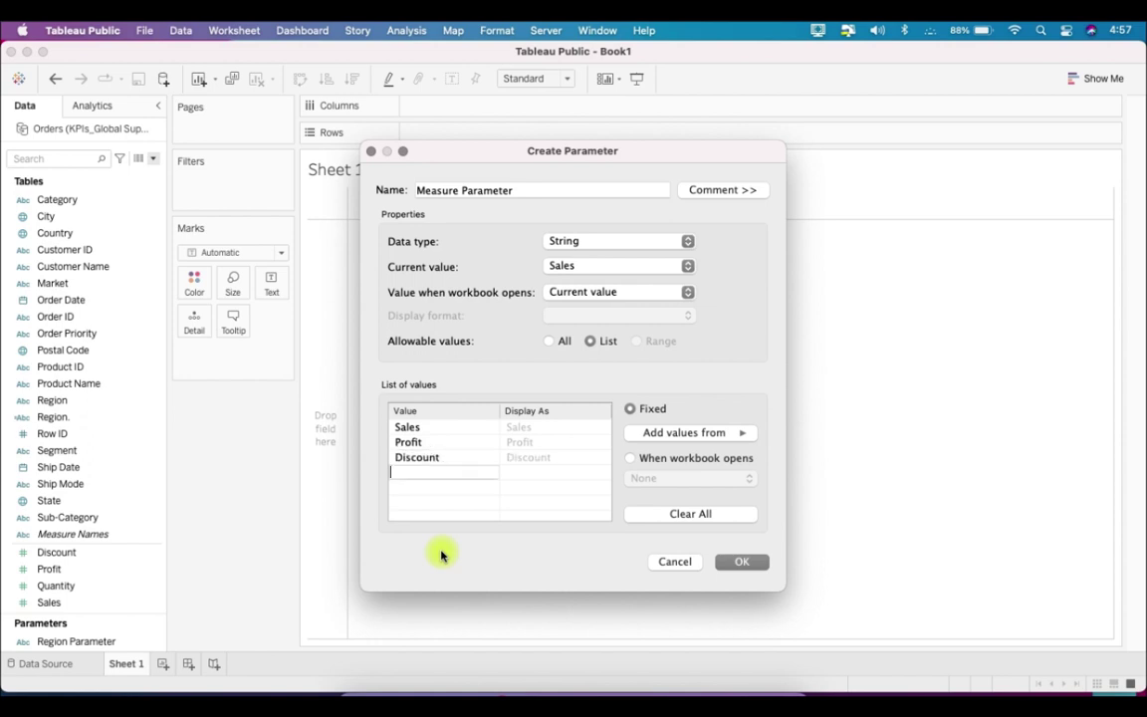
type("Quantity")
key("Return")
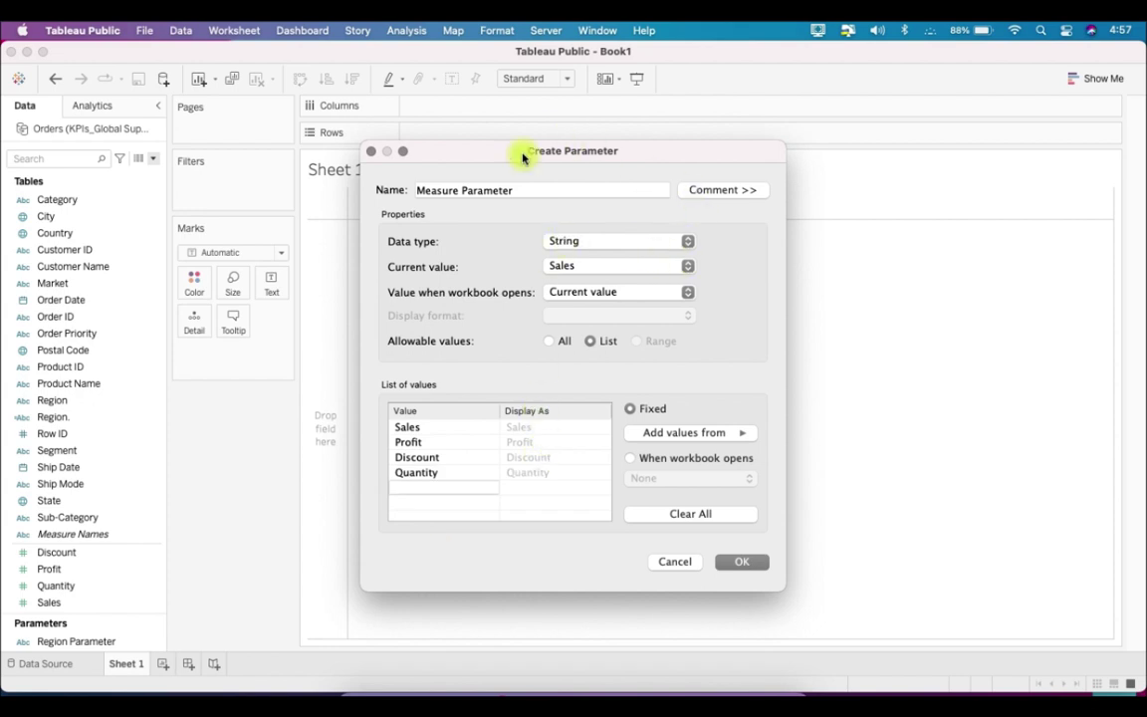
left_click(754, 562)
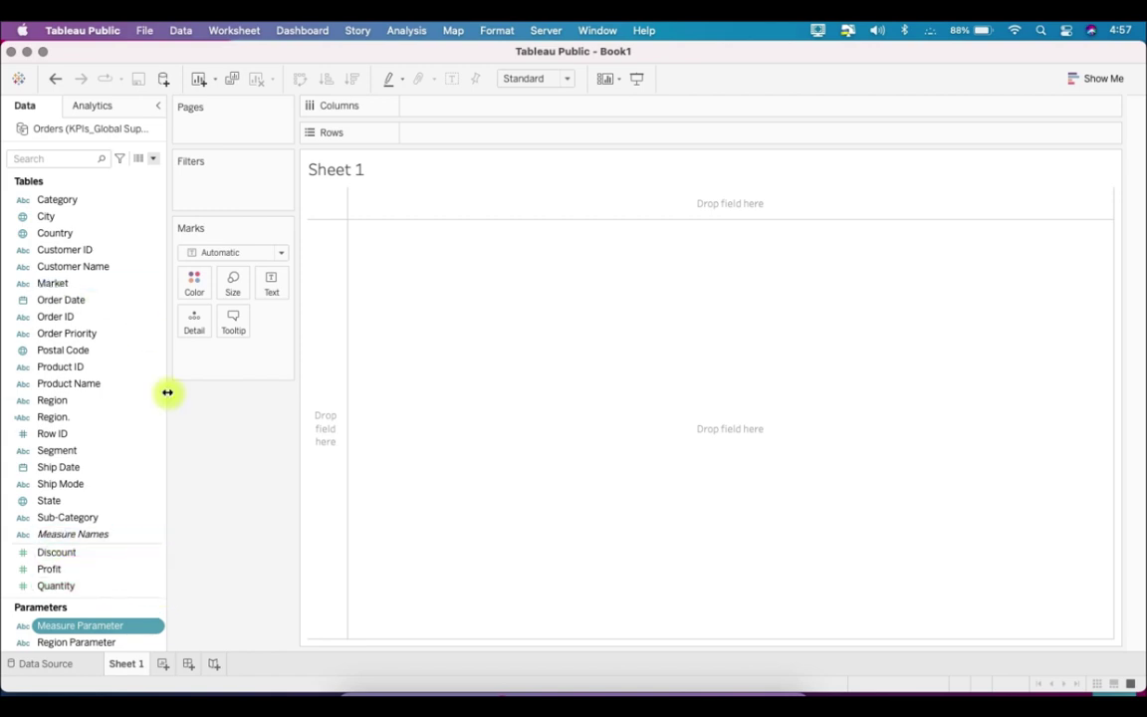
Widen the Data pane and create a calculated field named Selected Region Filter
left_click_drag(167, 392, 192, 393)
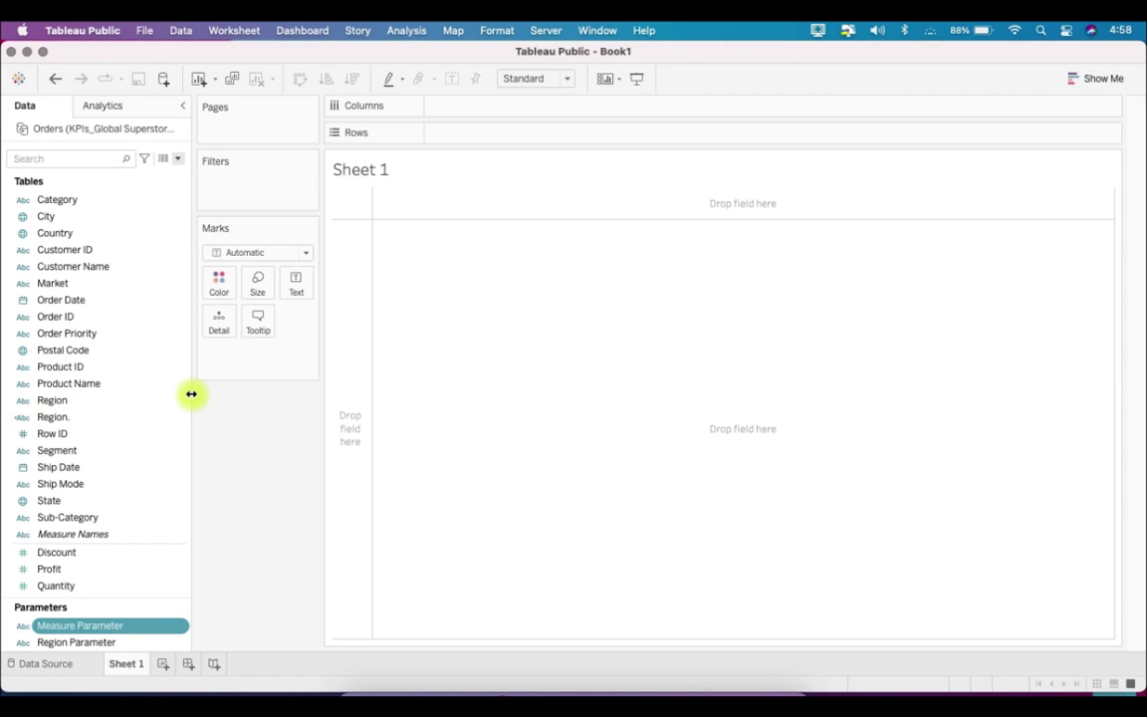
left_click(177, 159)
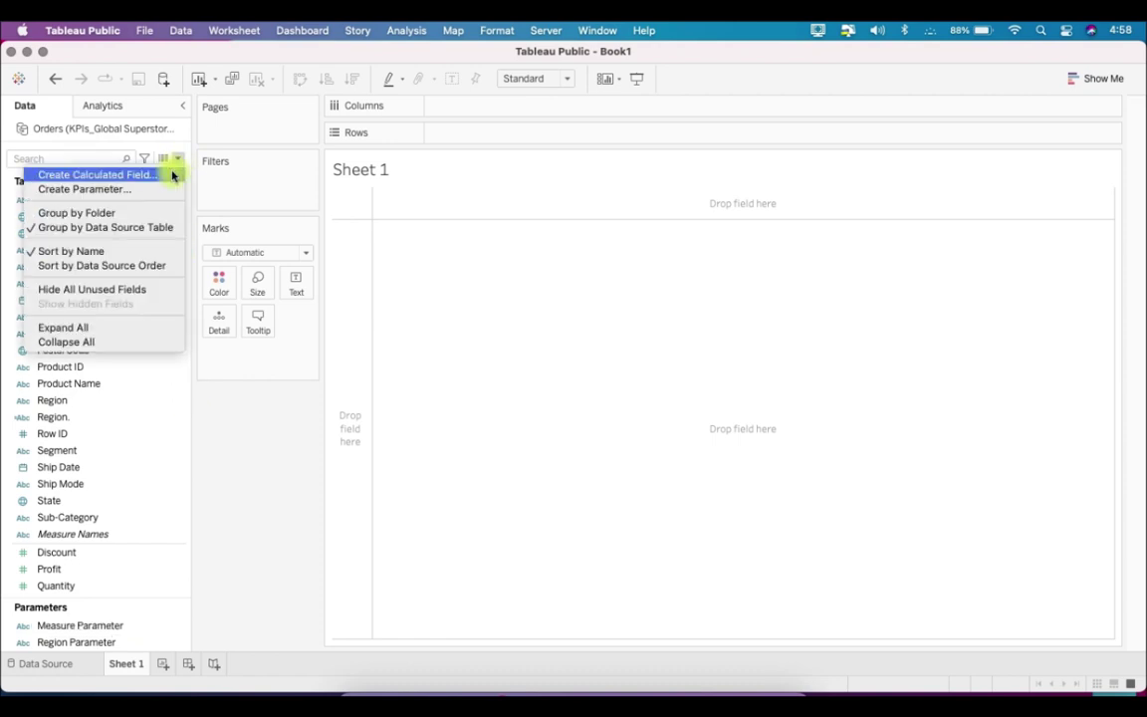
left_click(171, 175)
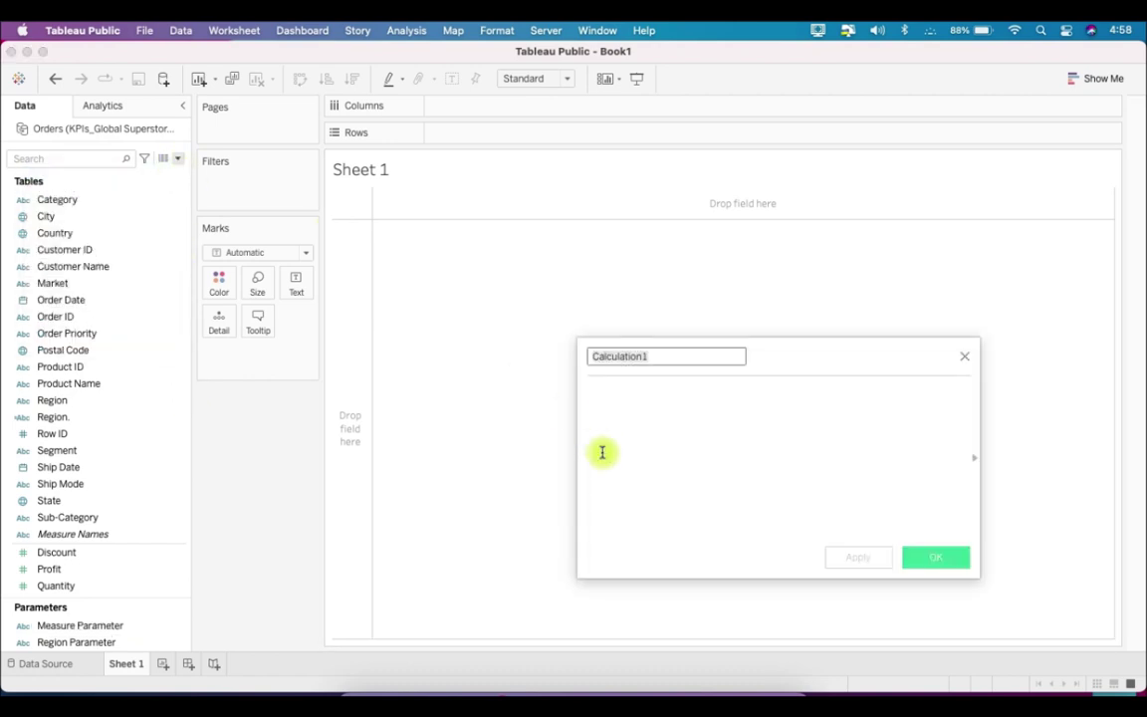
type("Selected RE")
key("BackSpace")
type("egion Filter")
key("Tab")
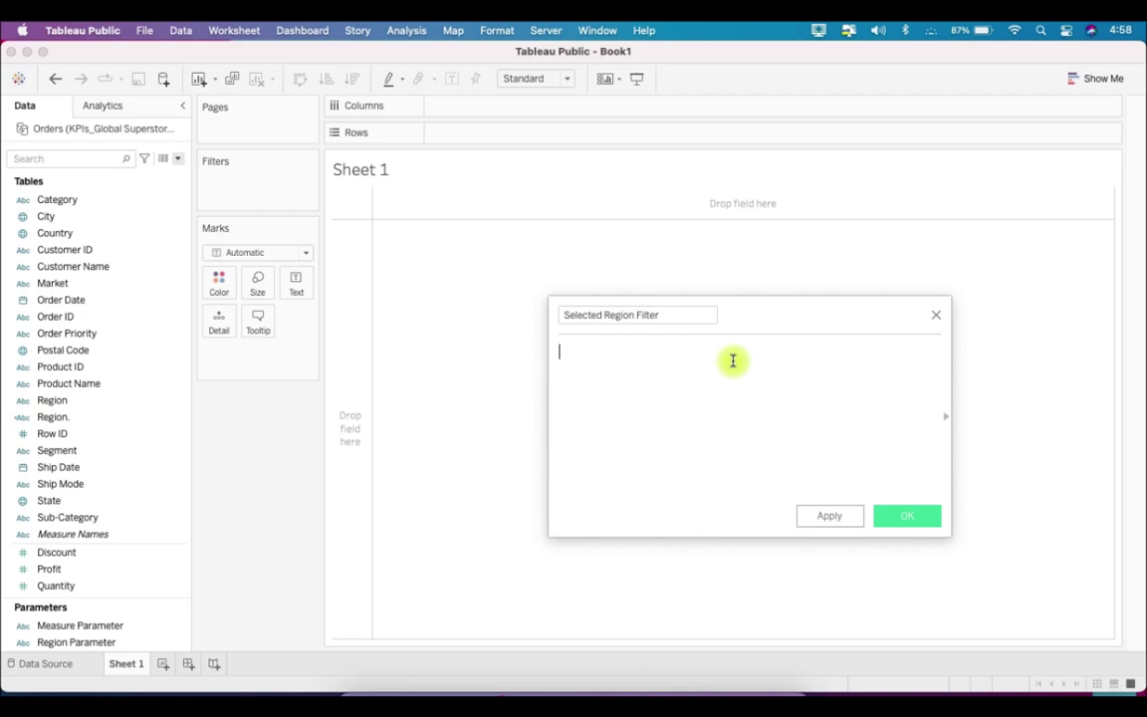
Enter the formula [Region Parameter] = [Region.] OR [Region Parameter] = 'All'
type("regi")
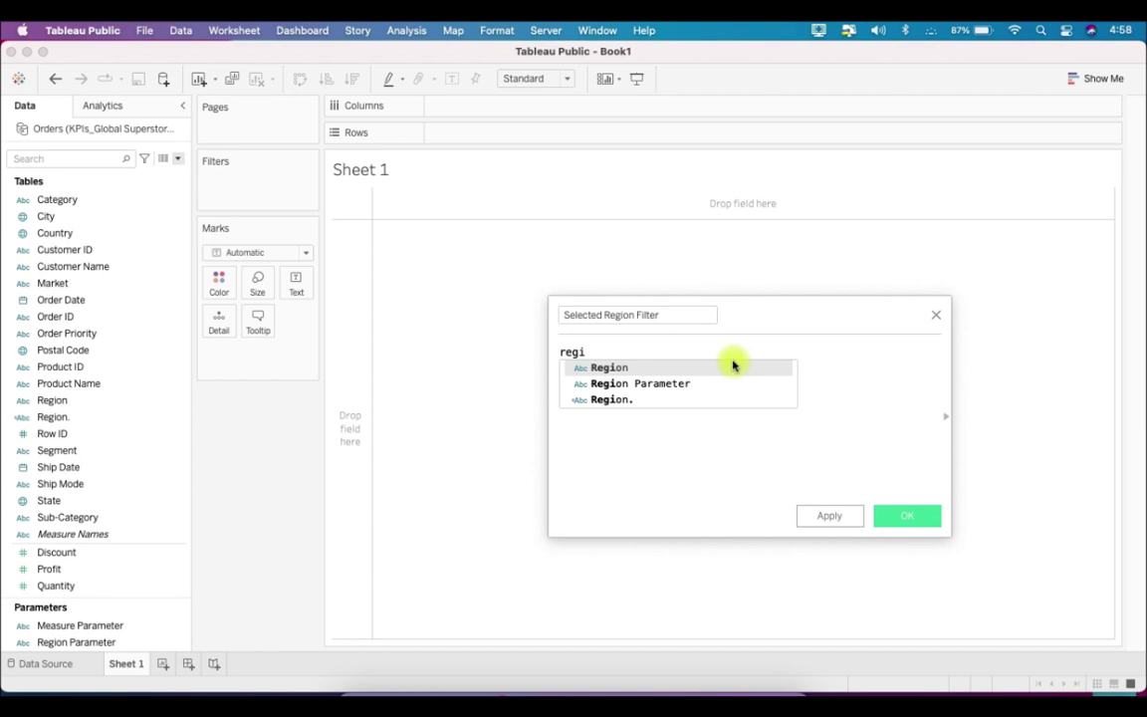
key("Down")
key("Return")
type("= regio")
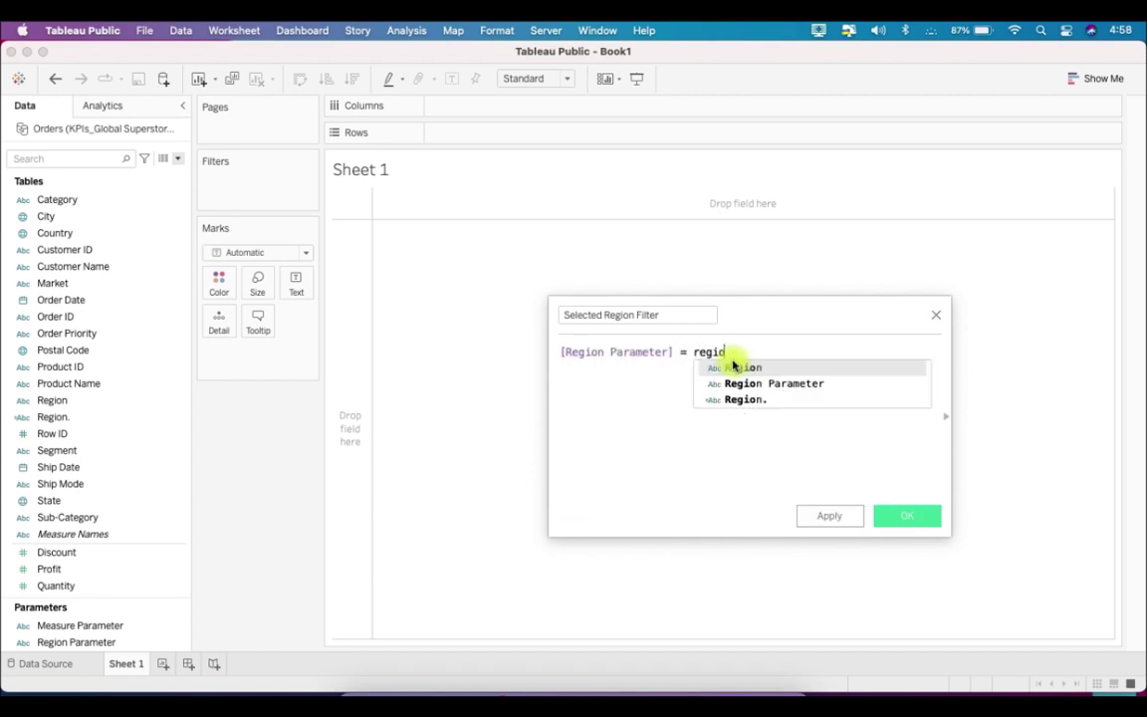
key("Return")
type("OR")
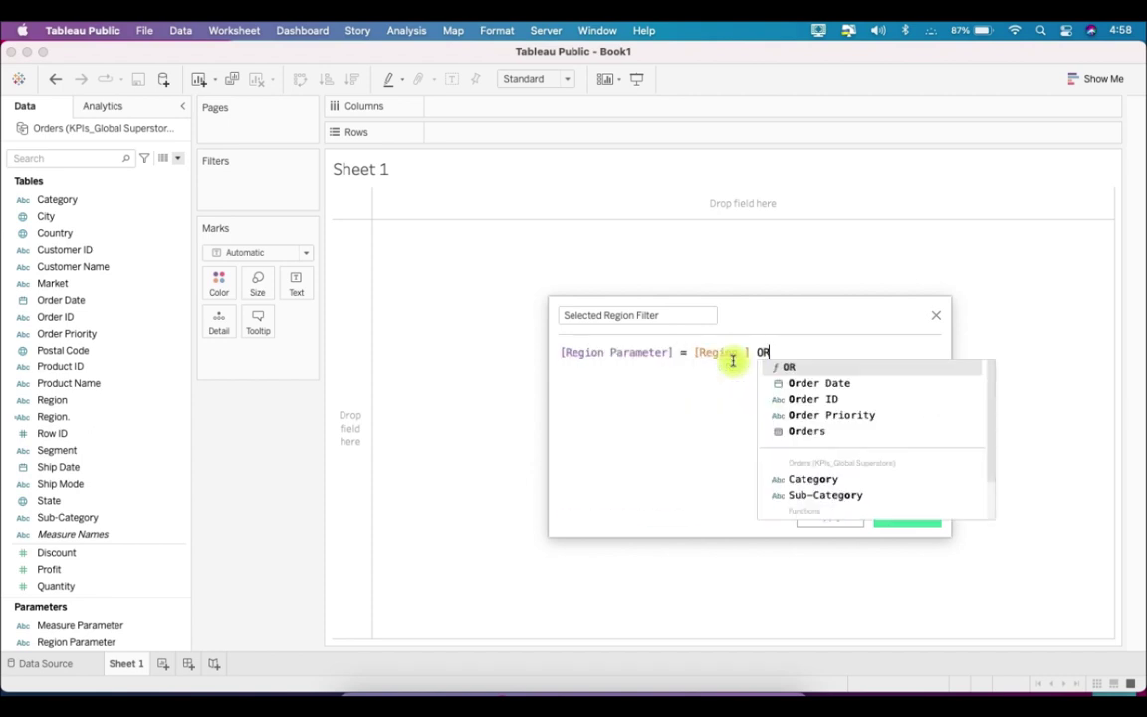
key("Return")
type("rfegio")
key("BackSpace")
key("BackSpace")
key("BackSpace")
key("BackSpace")
key("BackSpace")
type("egion")
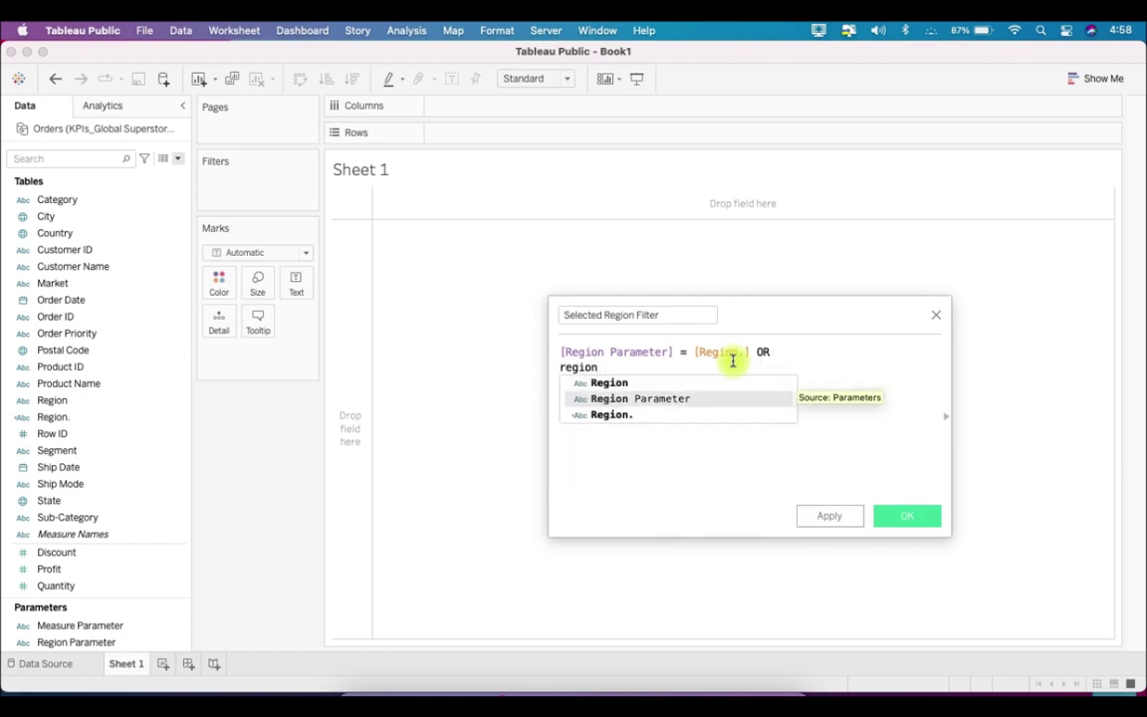
key("Return")
type("=")
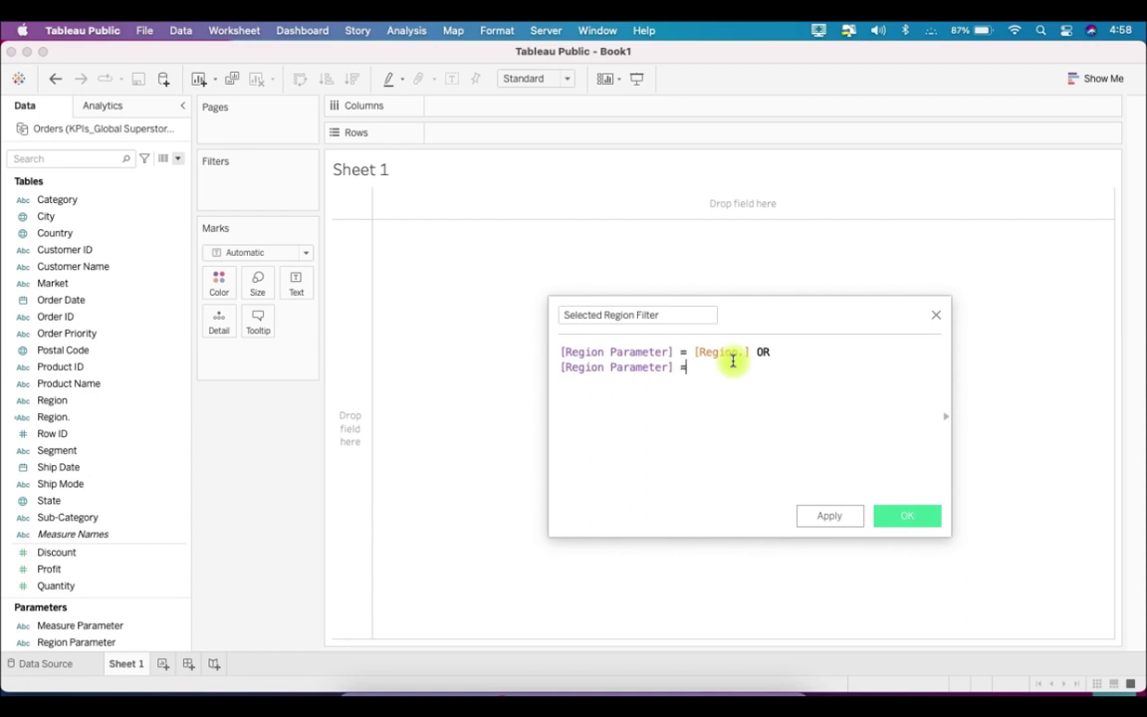
type(" 'All'")
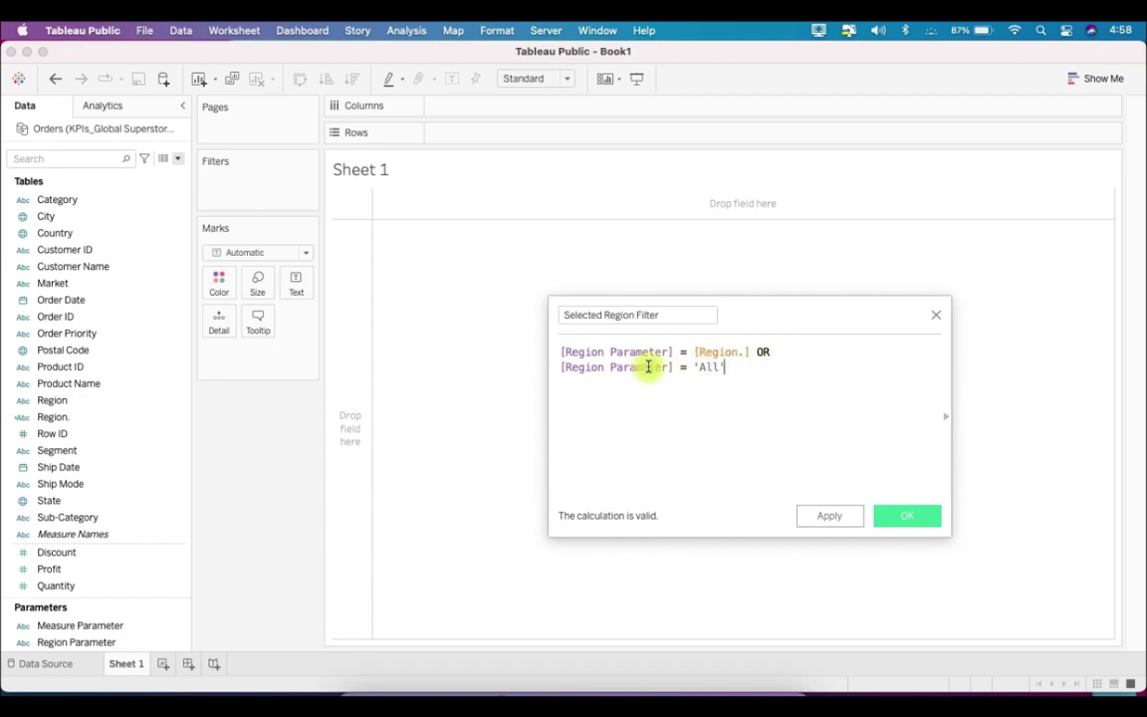
Walk through the OR and Region. comparison parts of the formula, then save the calculation
left_click_drag(756, 352, 771, 370)
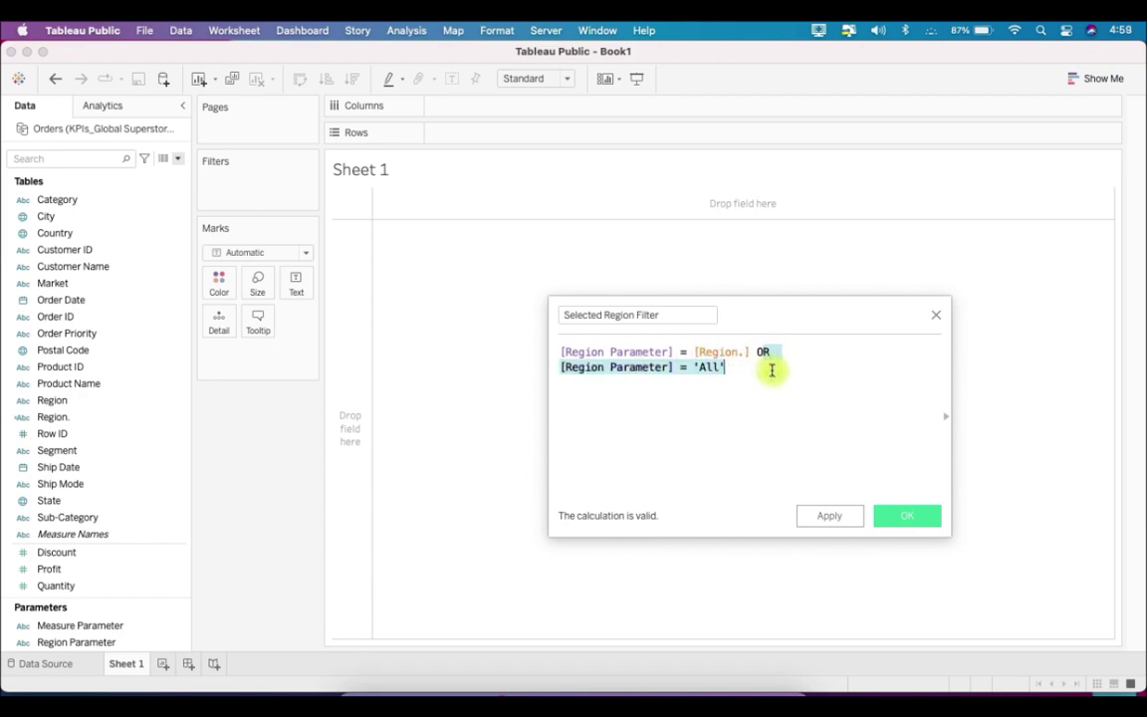
left_click(772, 370)
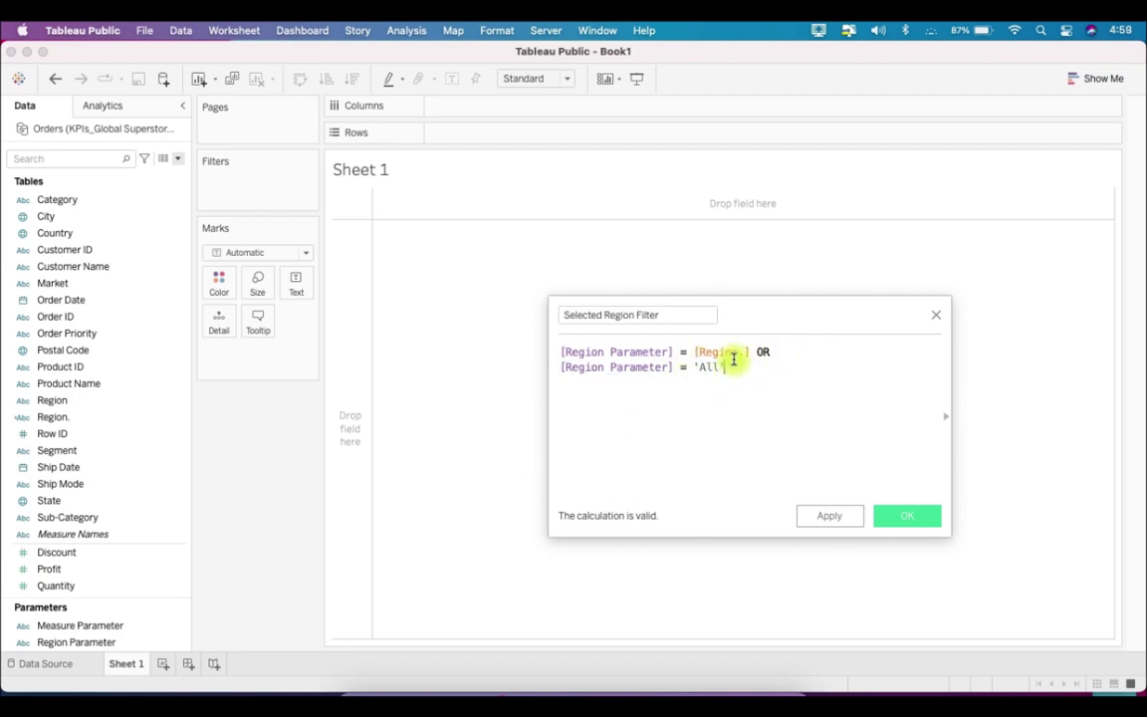
left_click_drag(678, 352, 752, 351)
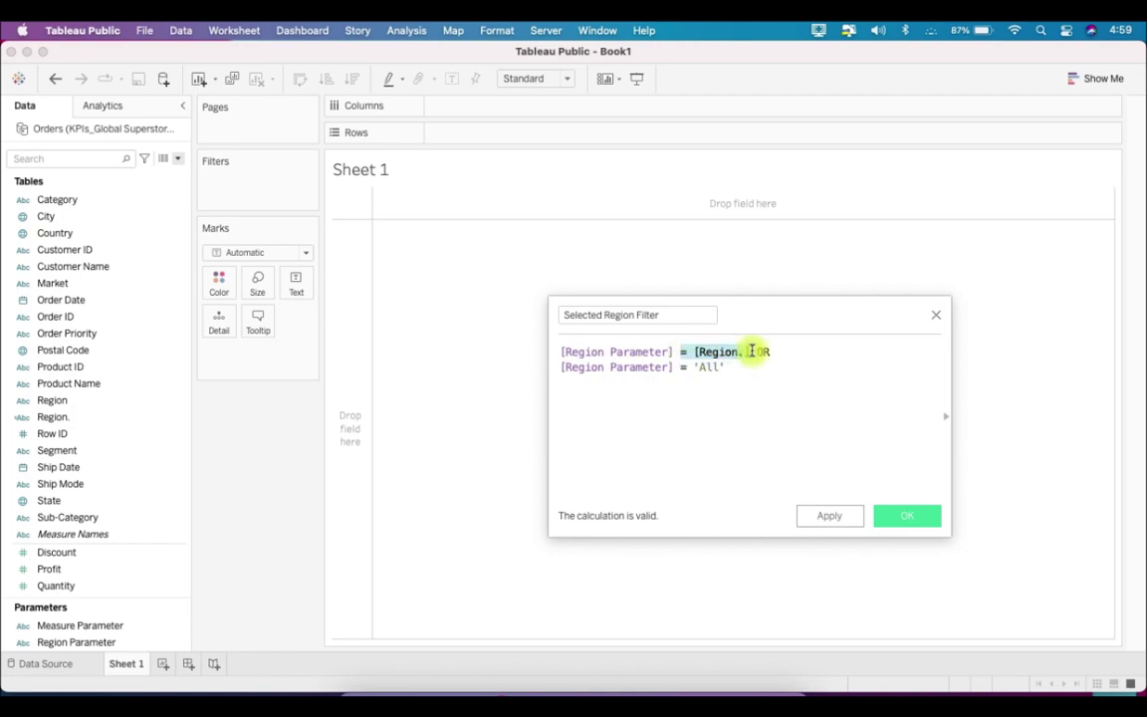
left_click(774, 373)
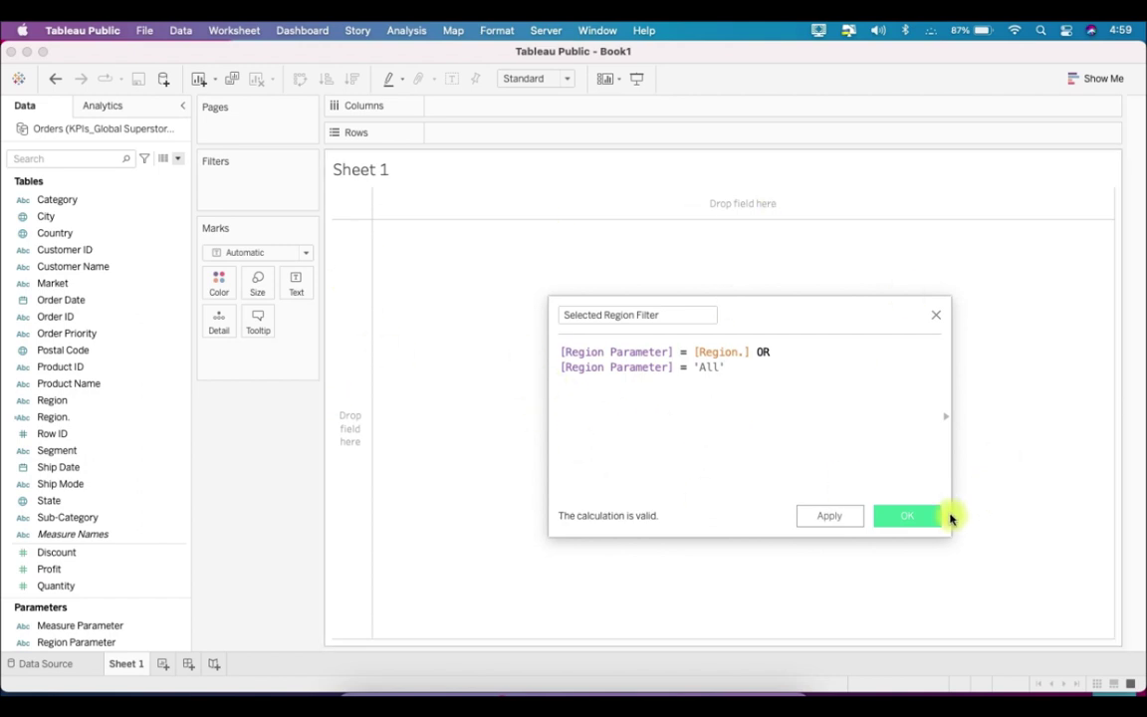
left_click(914, 515)
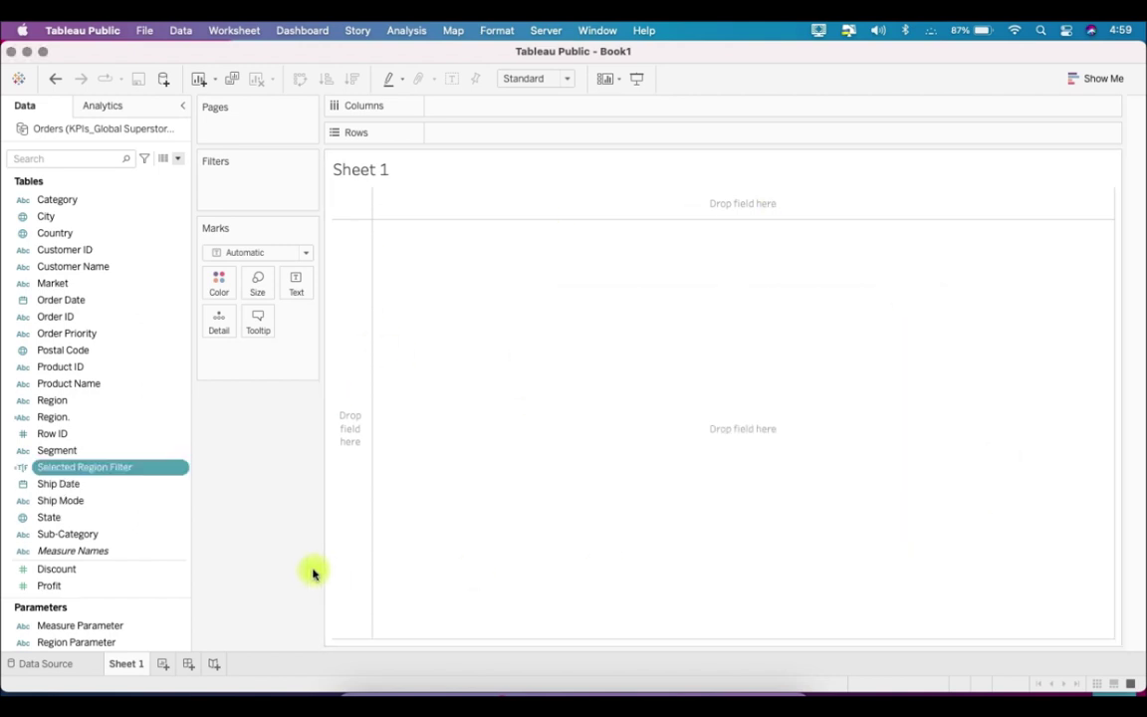
After glancing at the finished dashboard slide, create a calculated field named Selected Region Label
scroll(158, 487, "down", 3)
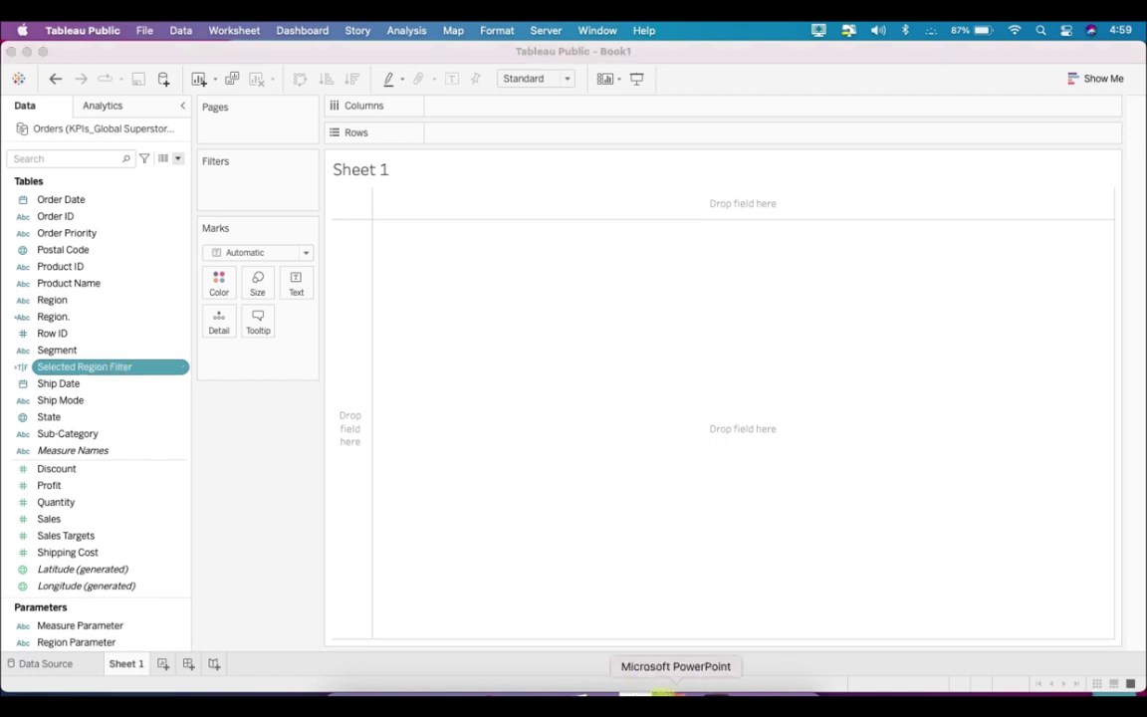
left_click(676, 686)
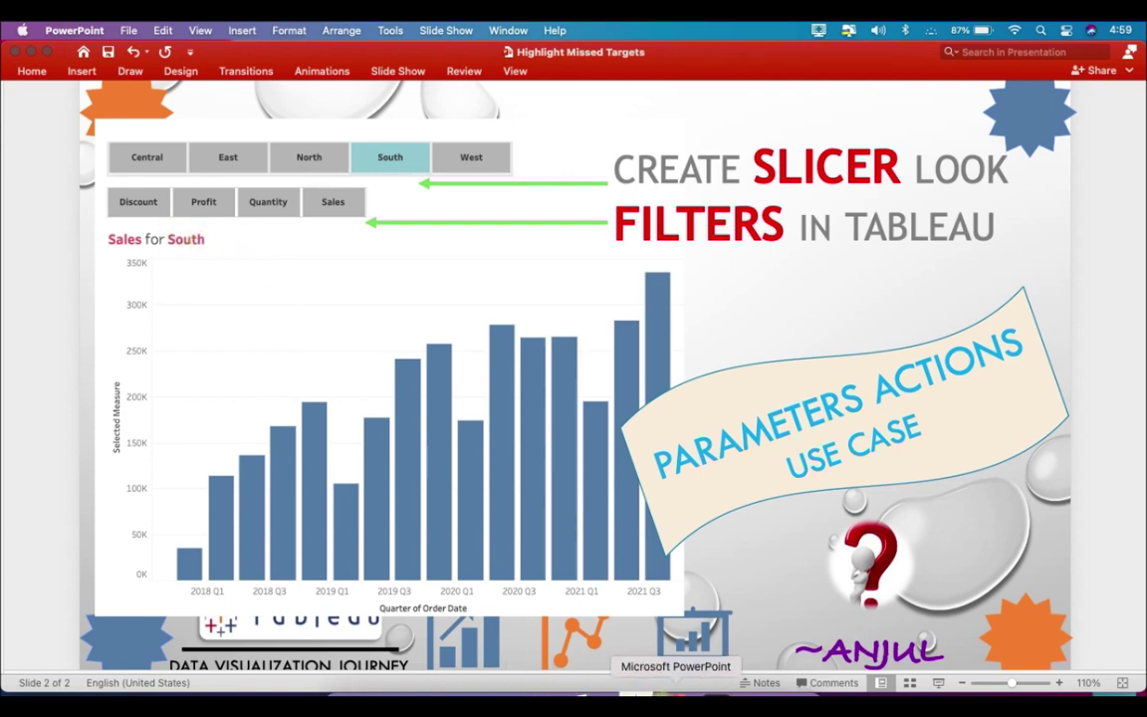
left_click(638, 690)
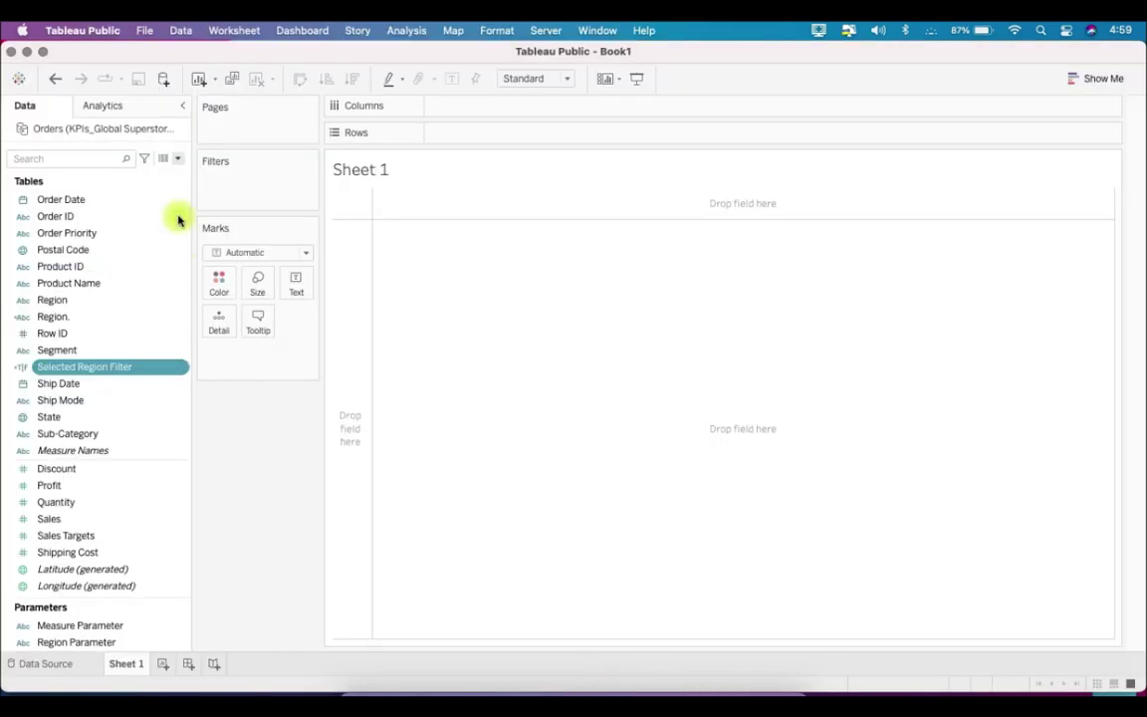
left_click(177, 160)
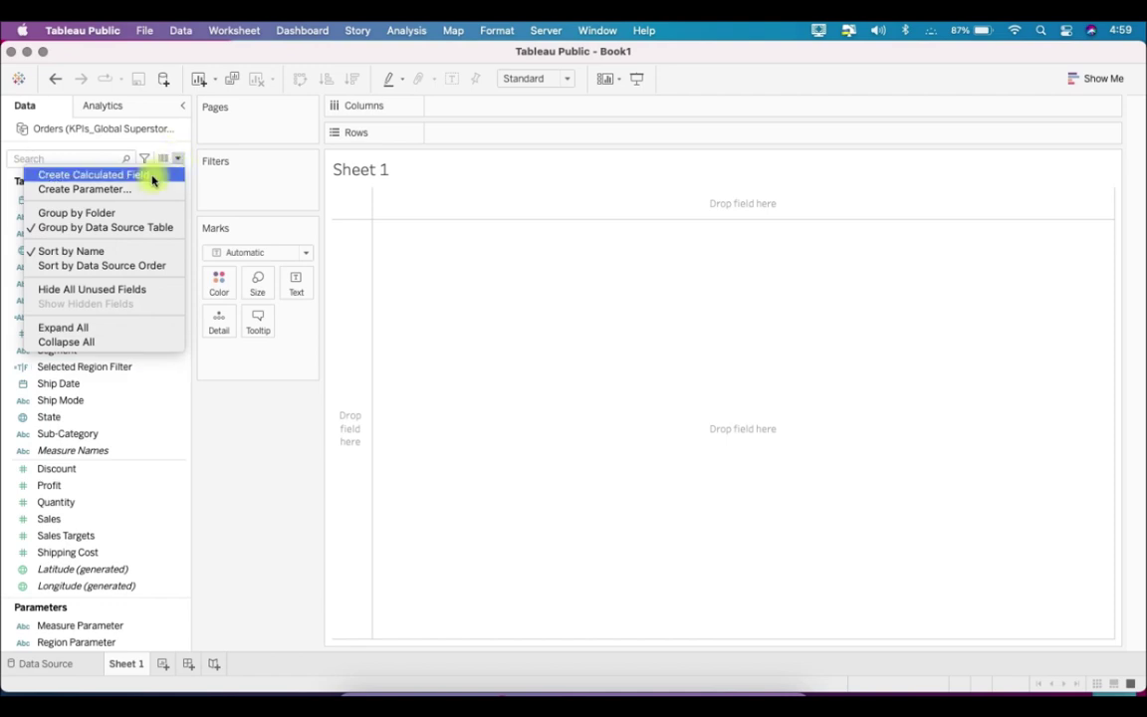
left_click(151, 175)
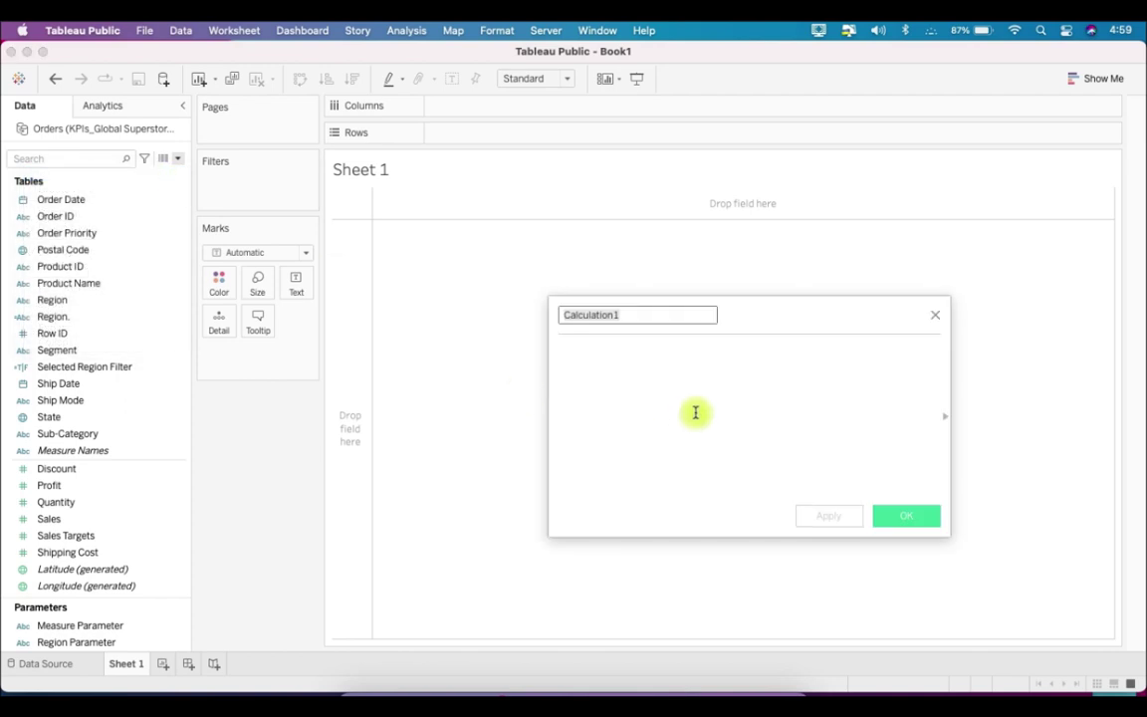
type("Selected Reg")
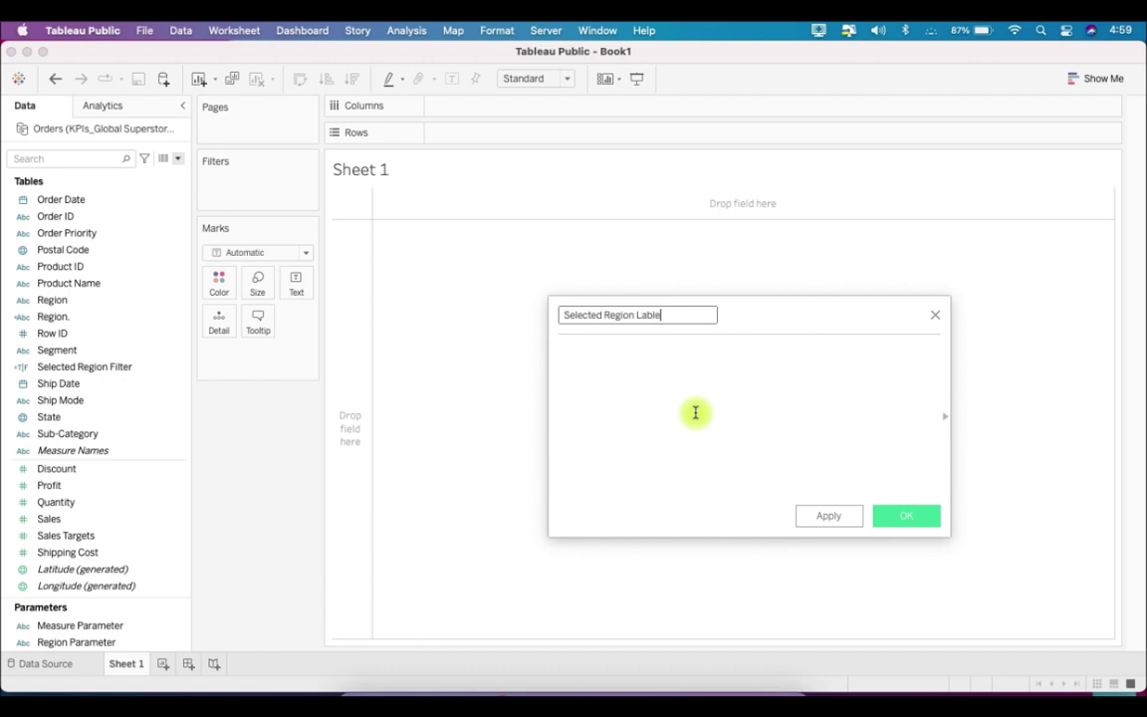
left_click(695, 412)
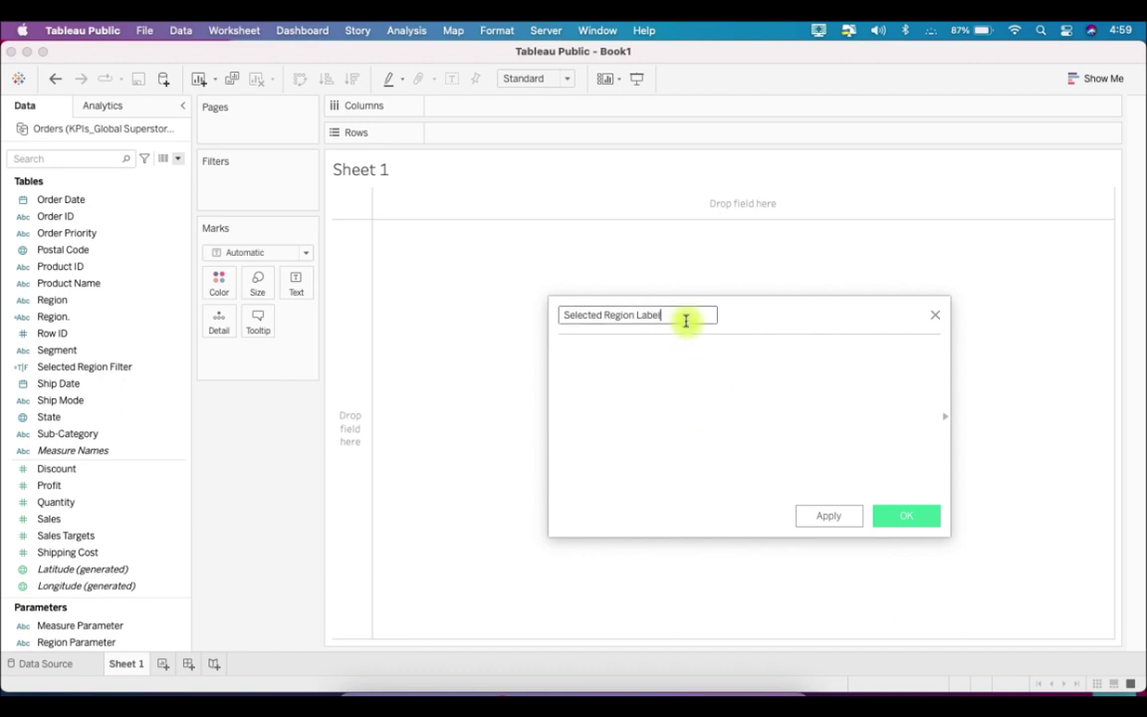
Enter the formula IF COUNTD([Region.])=1 THEN ATTR([Region.]) ELSE "ALL REGIONS" END
type("IF")
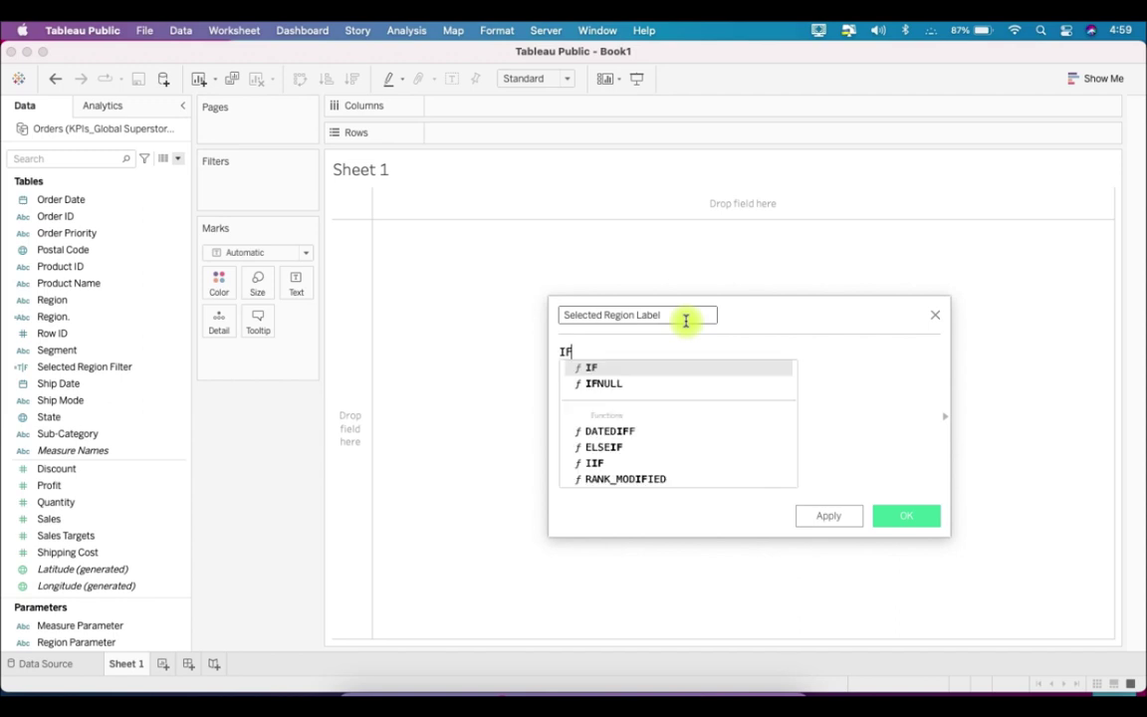
type(" coun")
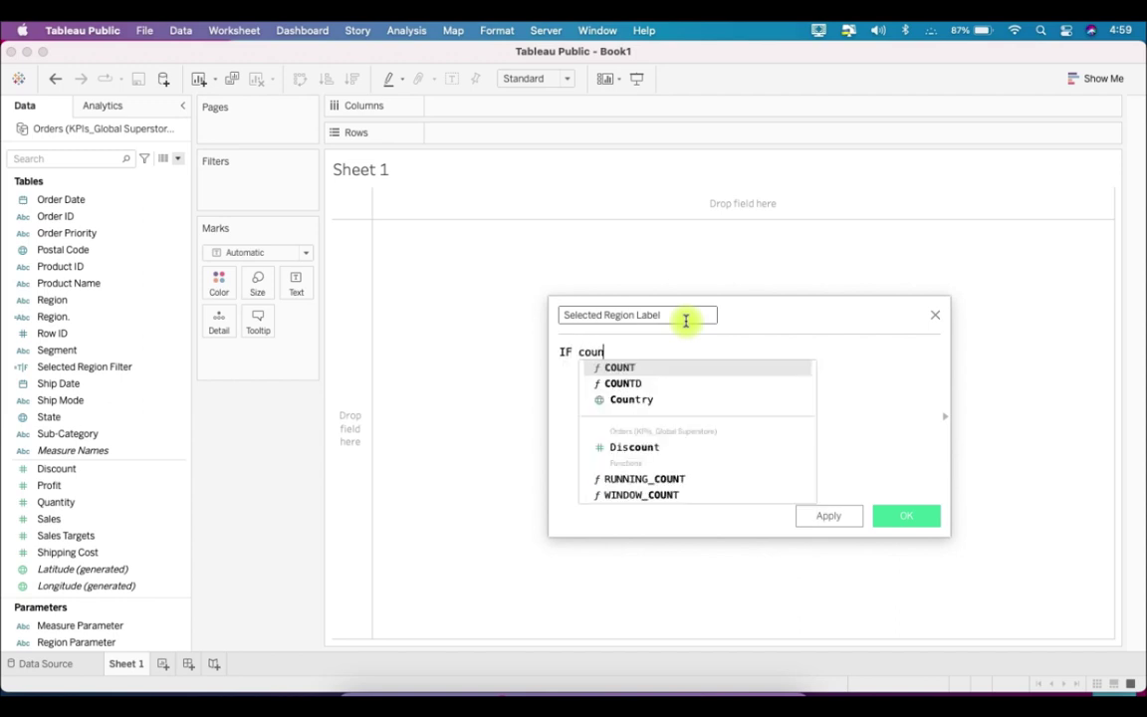
key("Down")
key("Return")
type("reg")
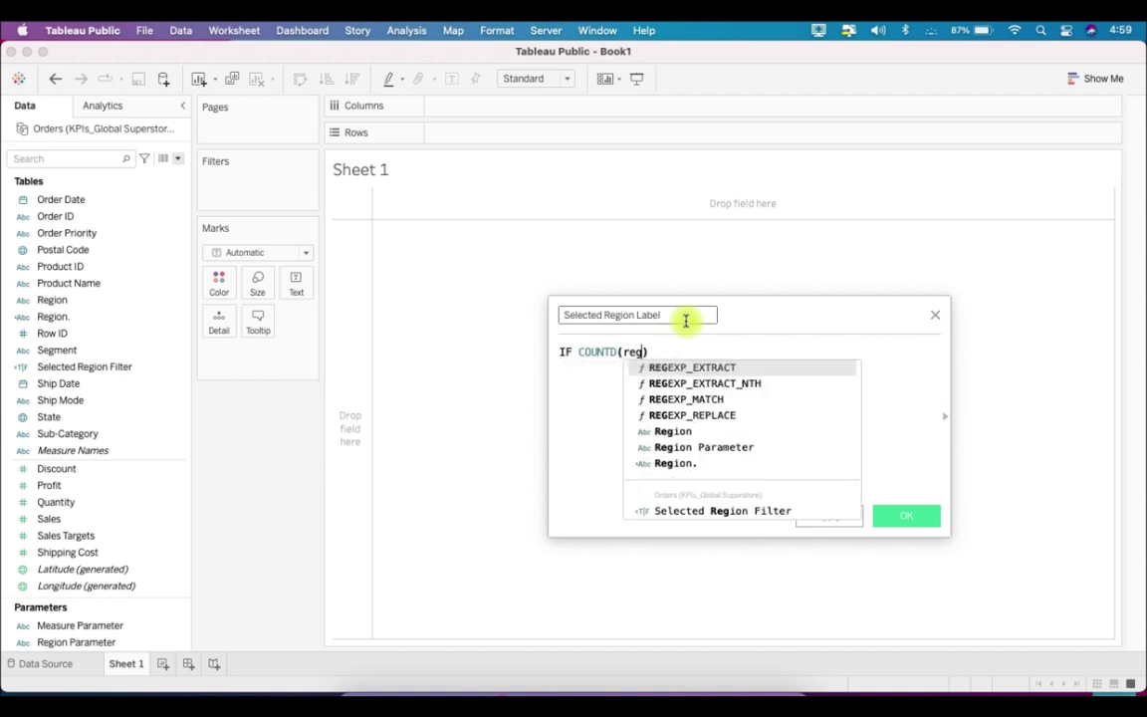
key("Down")
key("Down")
key("Down")
key("Down")
key("Down")
key("Down")
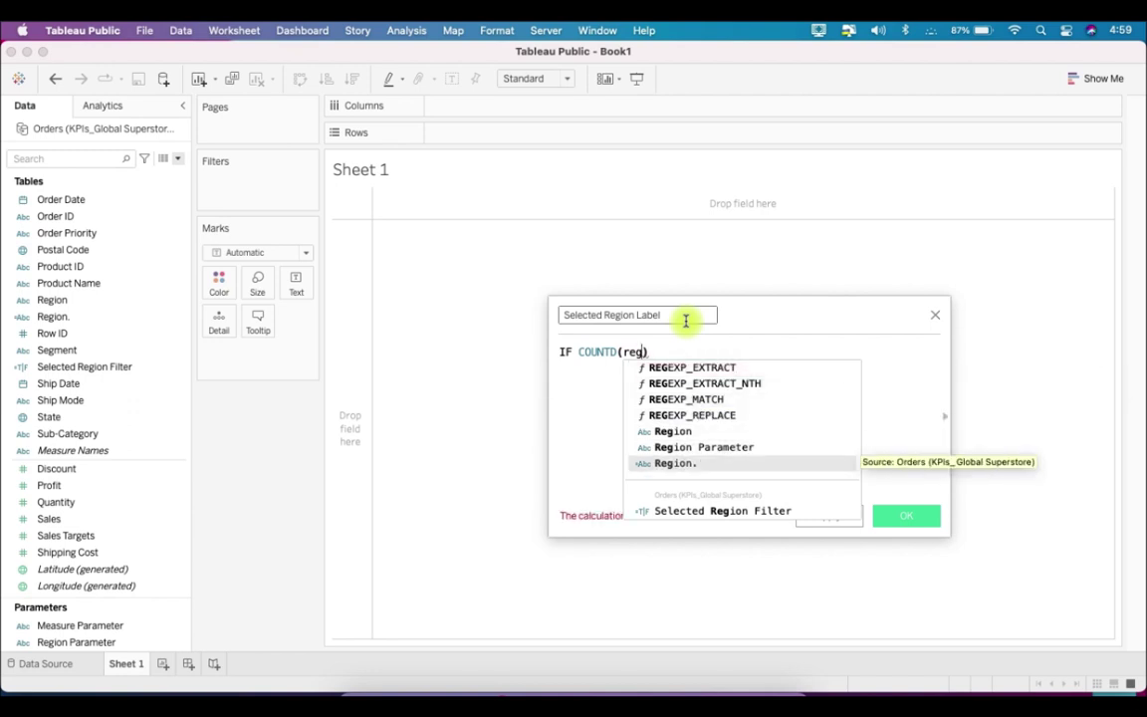
key("Return")
type("=1 ")
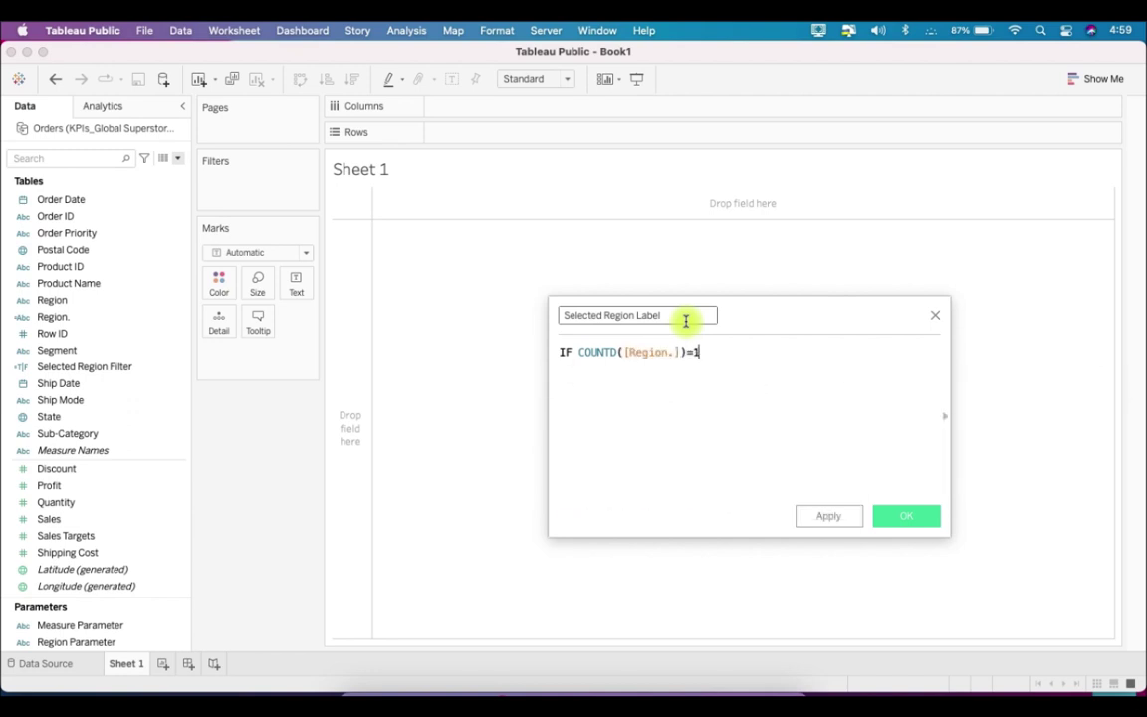
type("th")
key("Return")
type("attr")
key("Return")
type("regio")
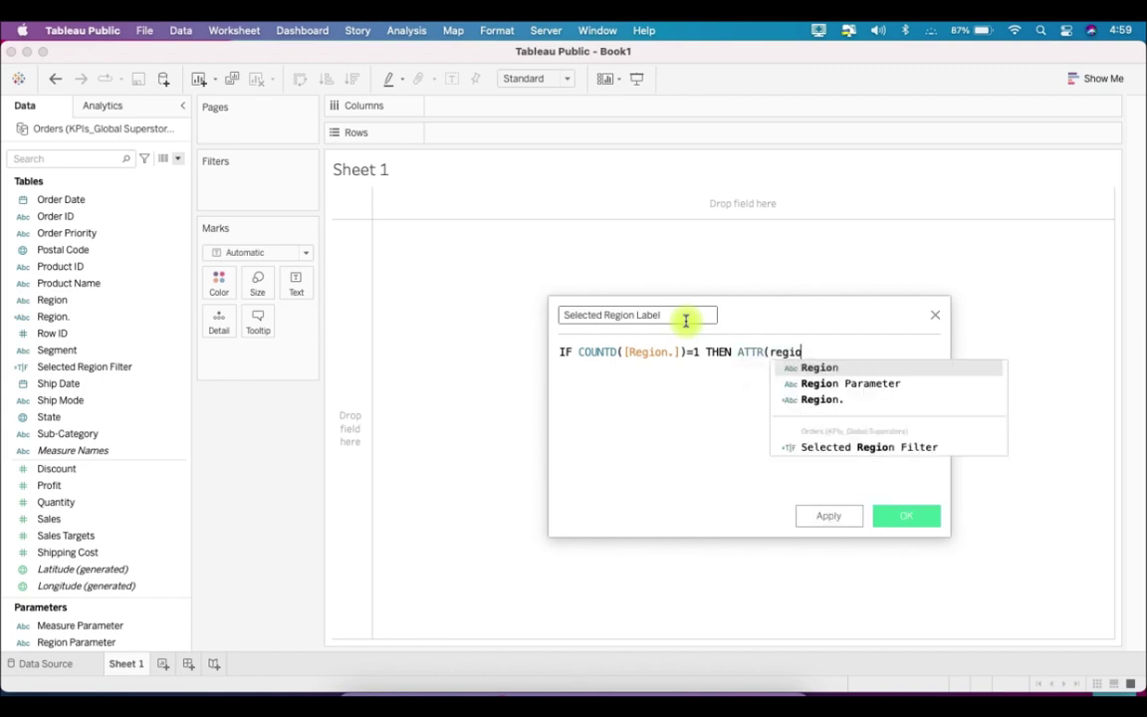
key("Down")
key("Down")
key("Return")
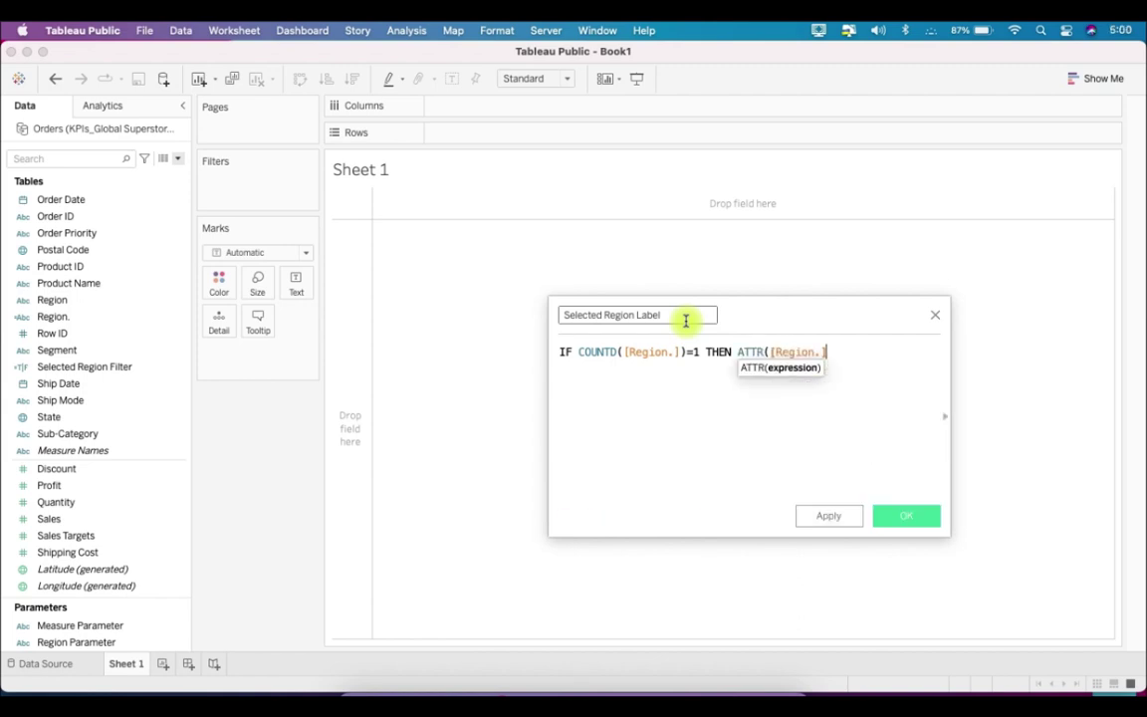
type(") ")
type("ELSE \"ALL REG")
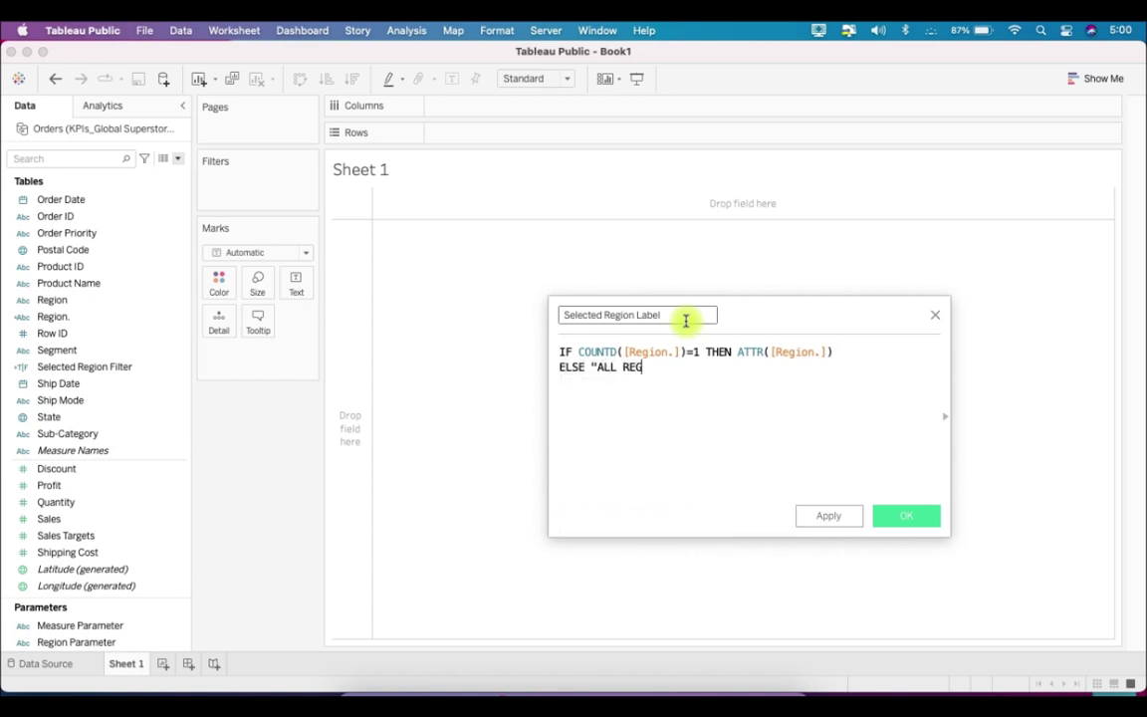
type("ION")
type("S\" ")
type("END")
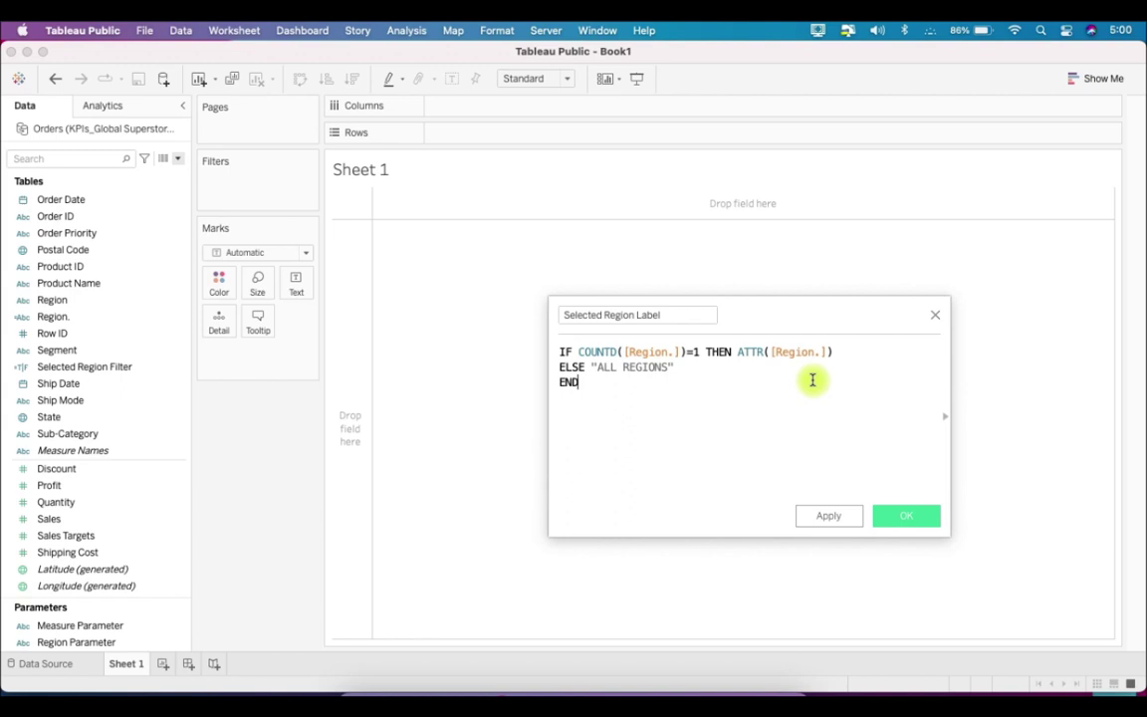
Explain the ELSE line of the formula and save the Selected Region Label calculation
left_click_drag(560, 368, 686, 378)
left_click(686, 402)
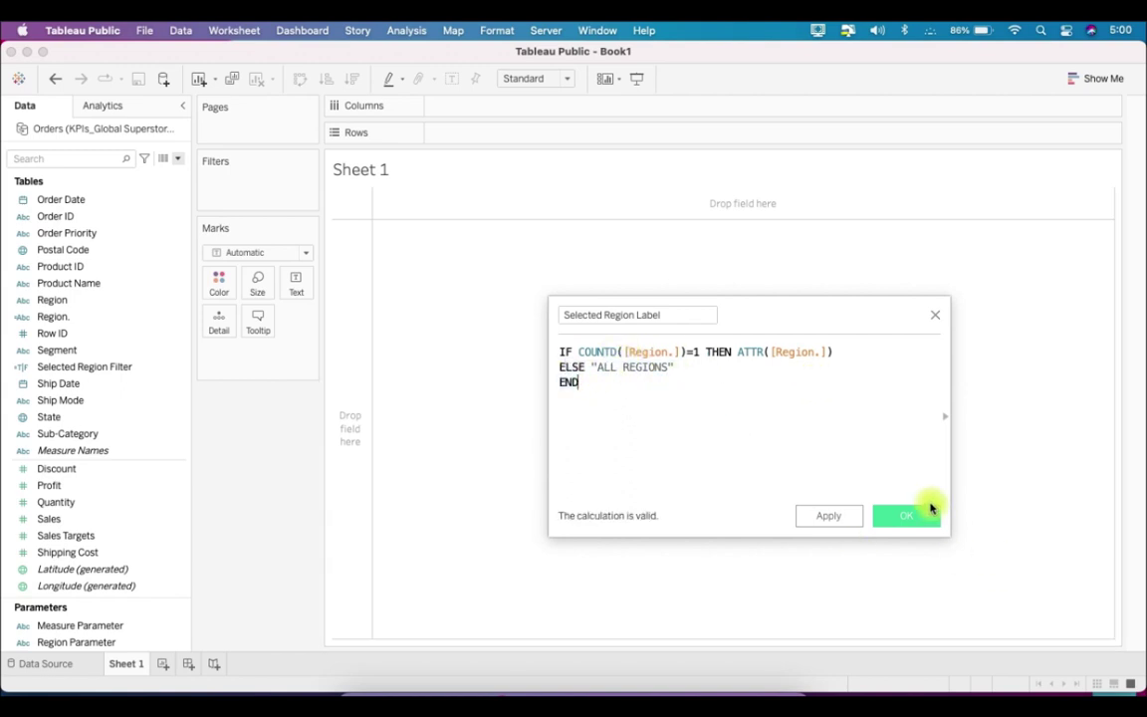
left_click(922, 520)
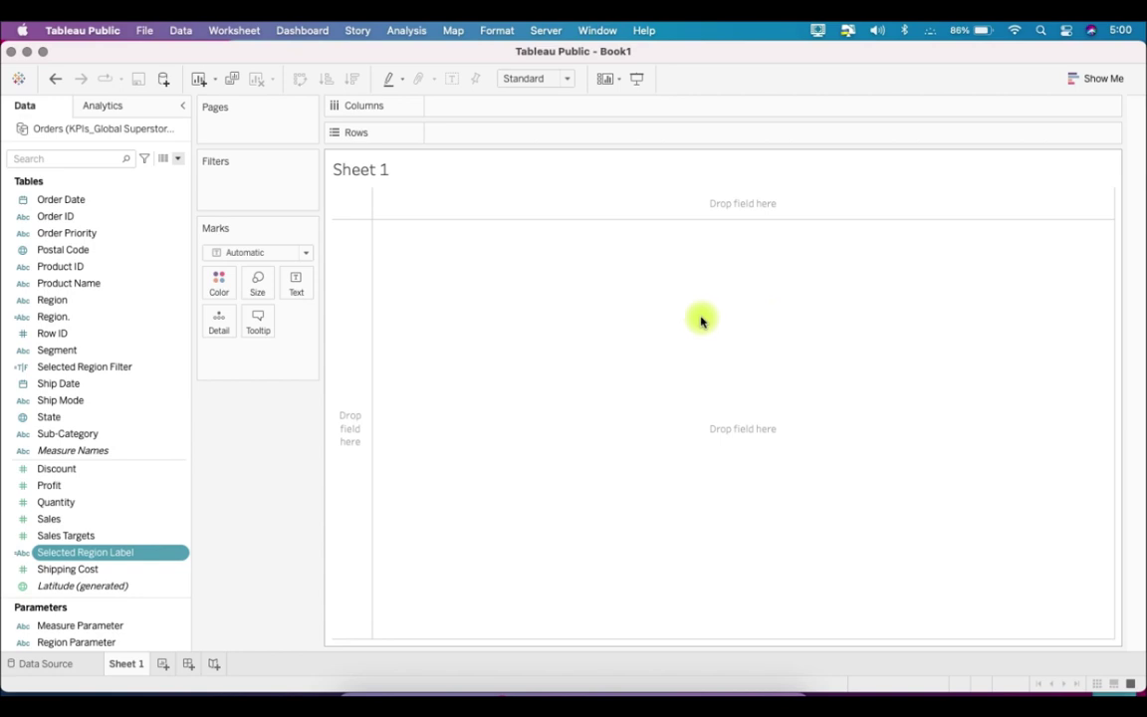
Create a Selected Measure field starting CASE [Measure Parameter] WHEN 'Sales' THEN SUM([Sales])
left_click(180, 161)
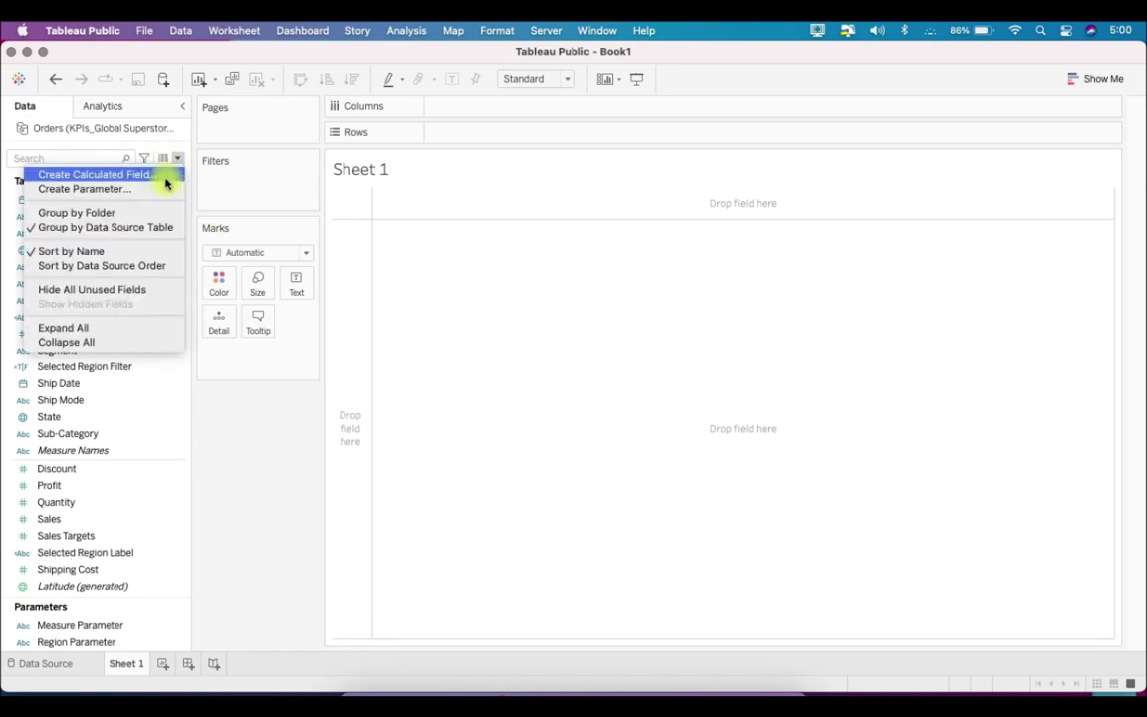
left_click(167, 177)
type("Selected Measure")
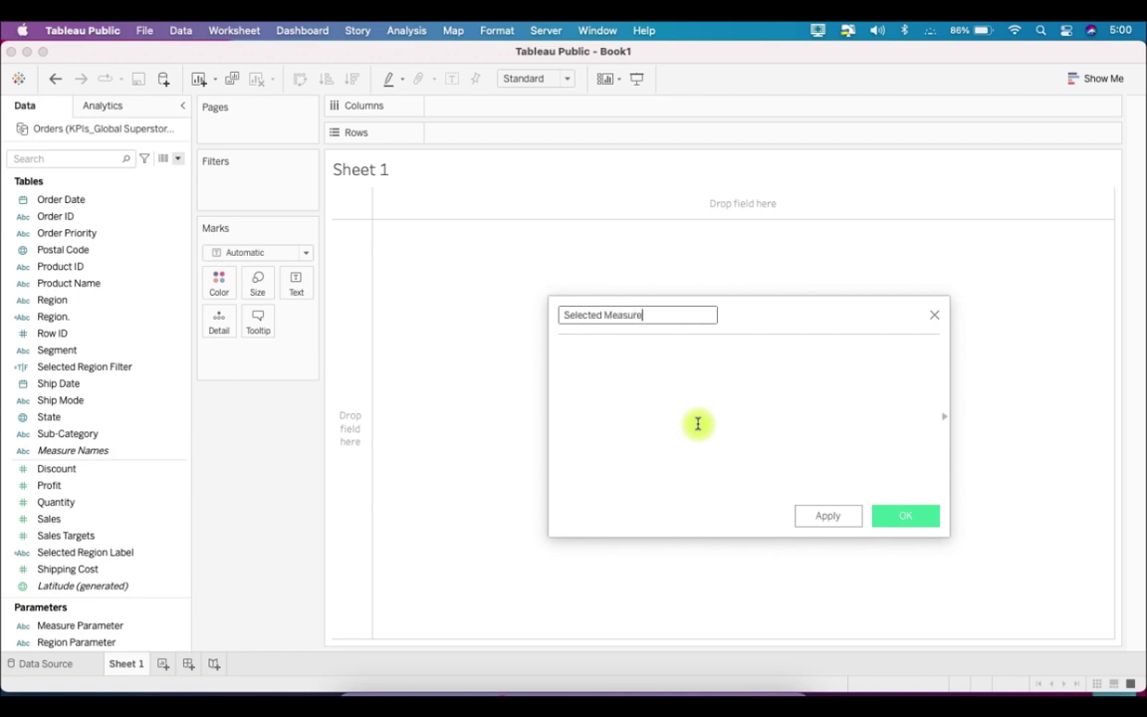
left_click(698, 423)
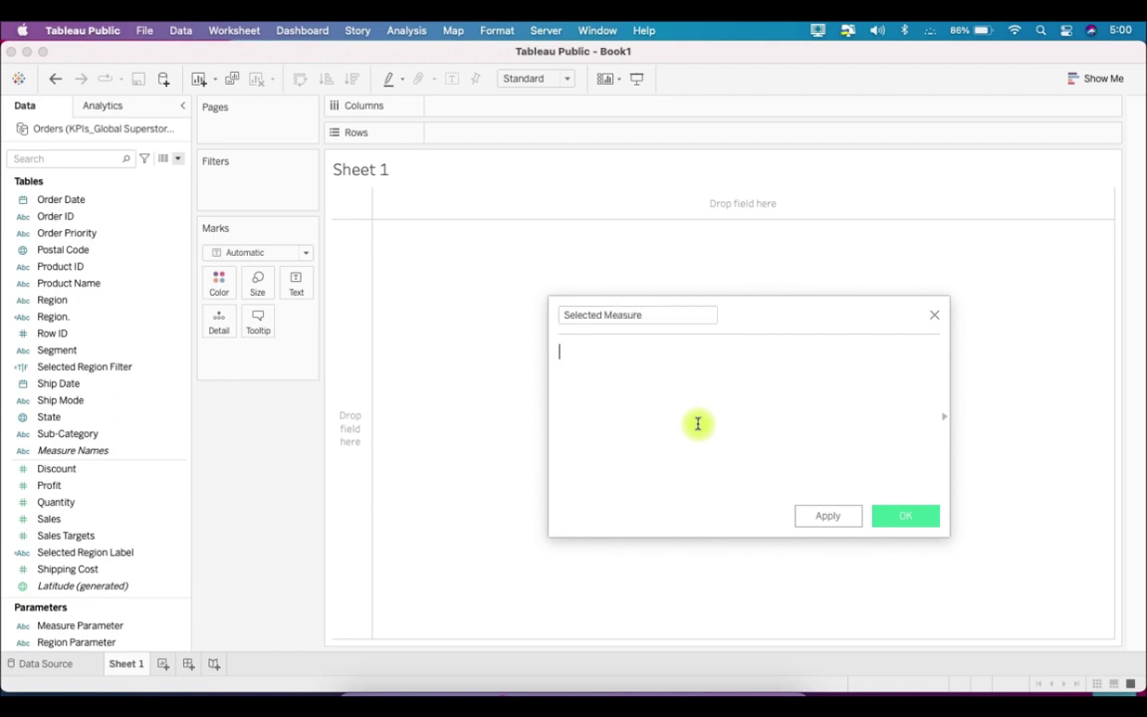
type("CSE")
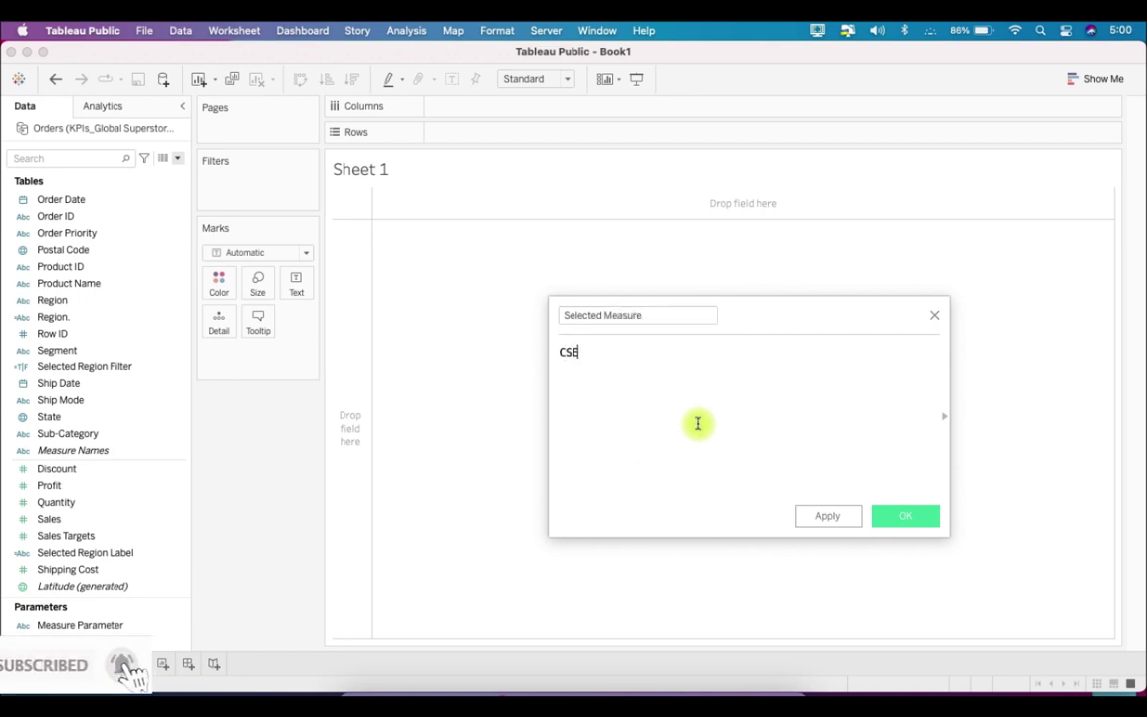
key("BackSpace")
key("BackSpace")
type("ASE")
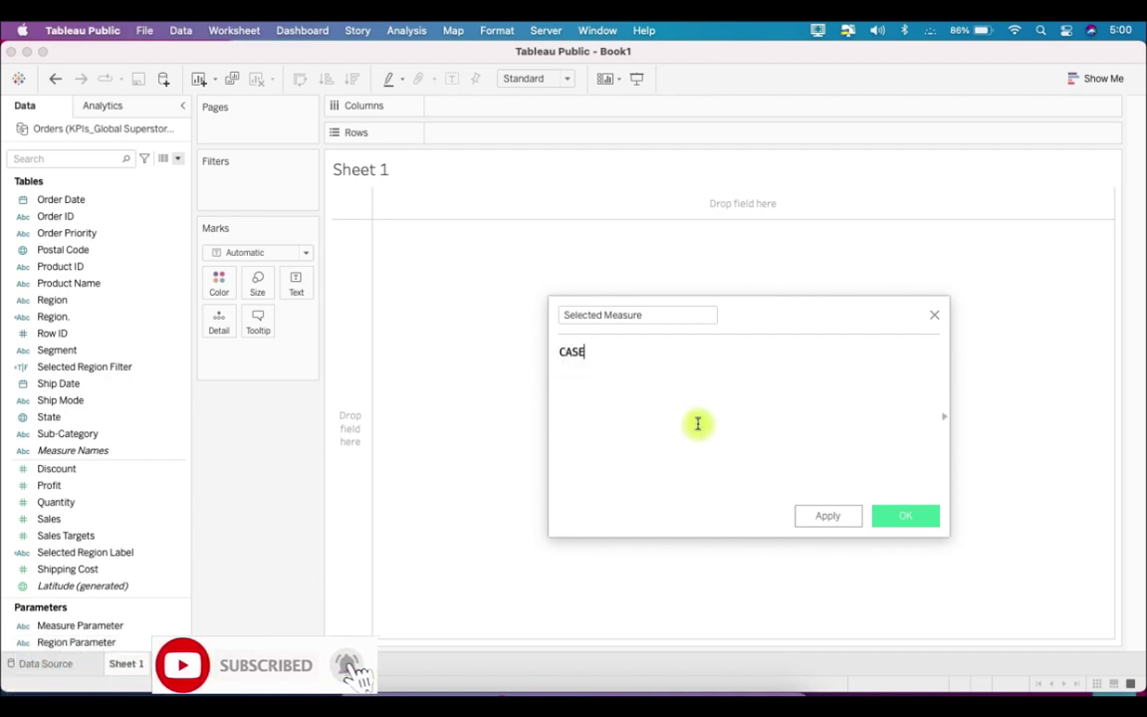
type(" mea")
key("Return")
key("Return")
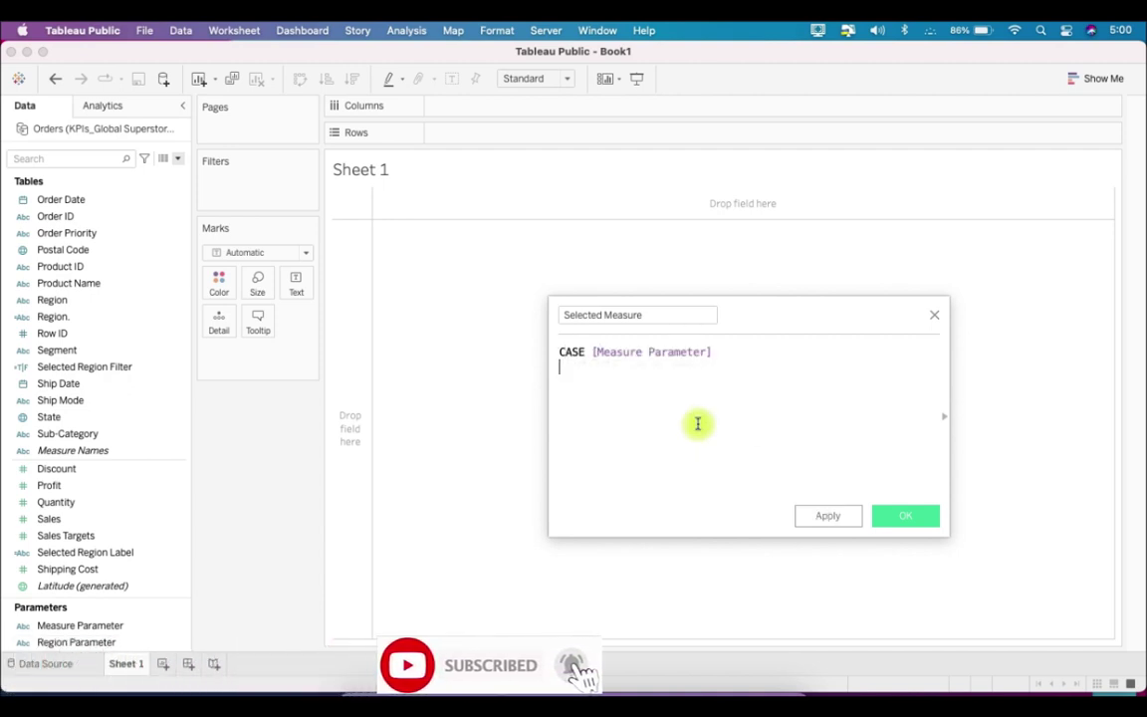
type("wHEN '")
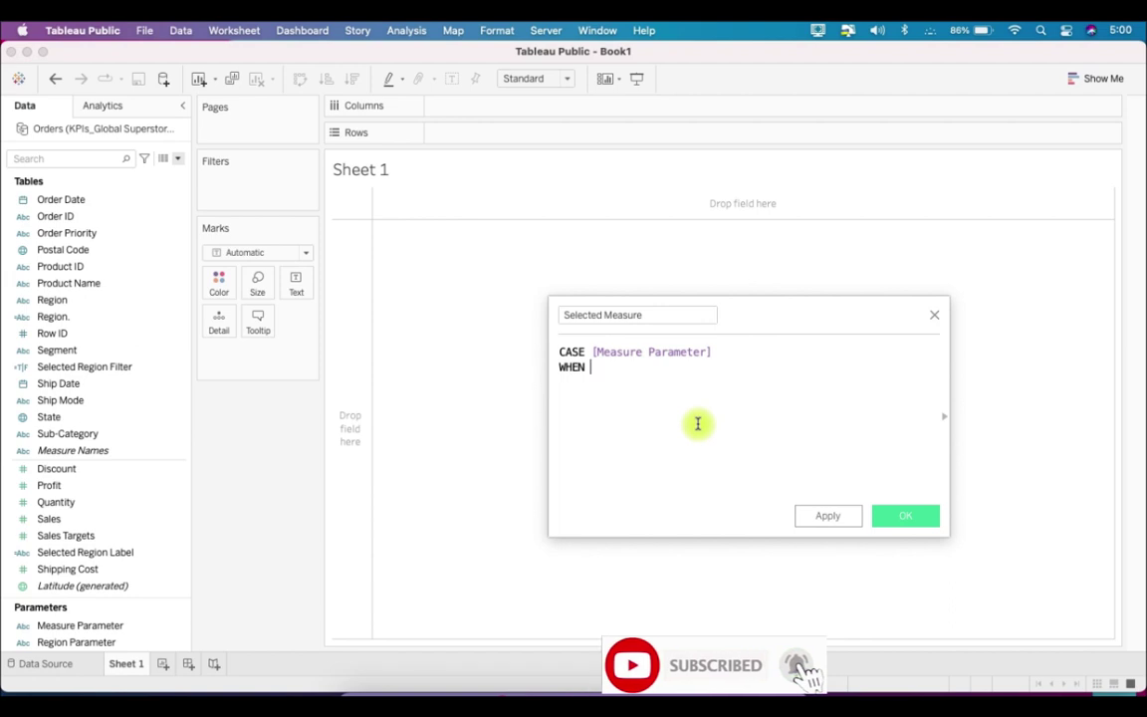
type("Sal")
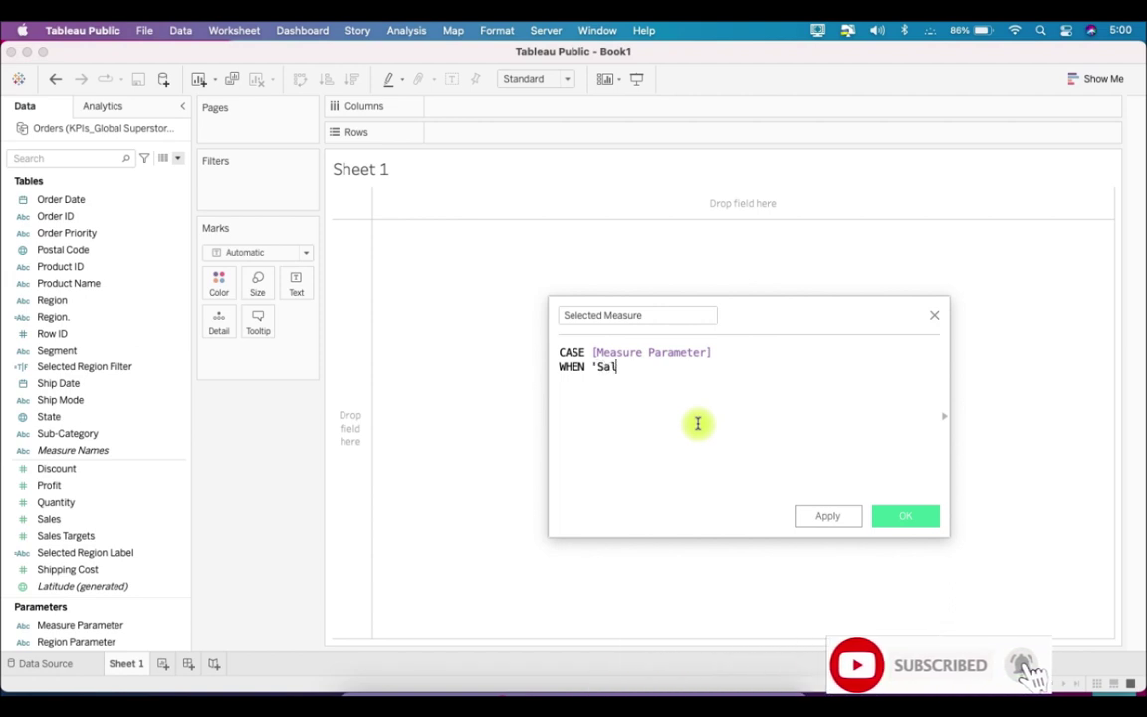
type("es' THEN")
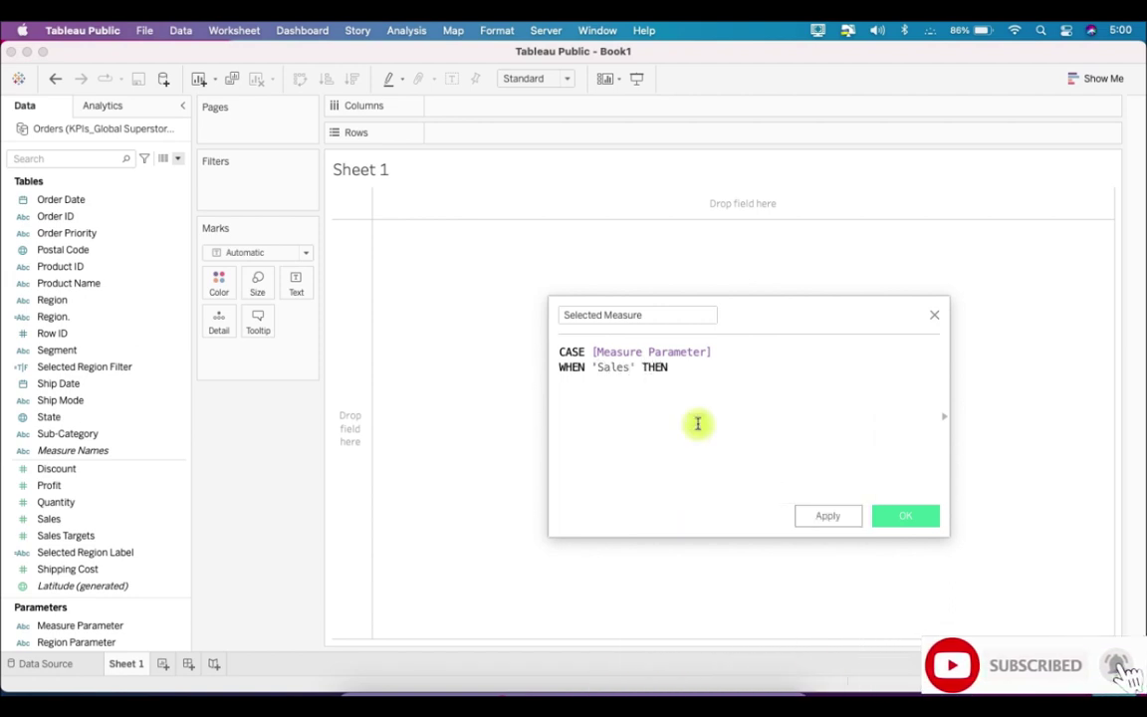
type(" SUM([Sales]")
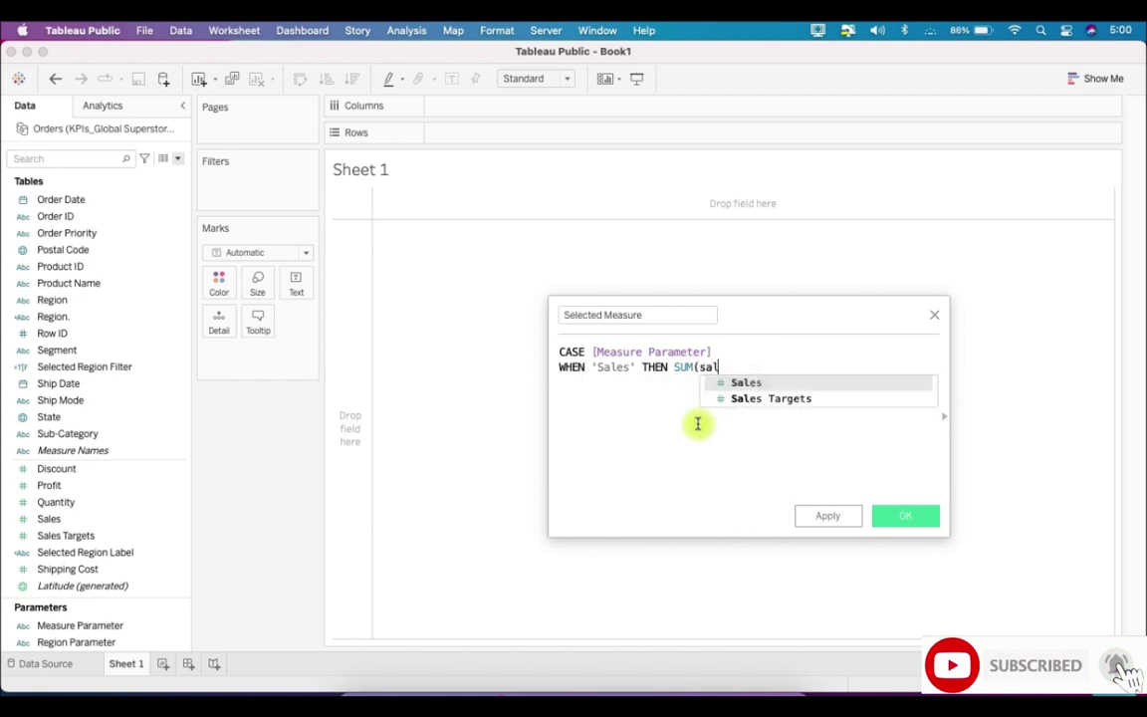
type(")")
key("Return")
Add the cases WHEN 'Profit' THEN SUM([Profit]) and WHEN 'Quantity' THEN SUM([Quantity])
type("WHEN 'Profit' THEN ")
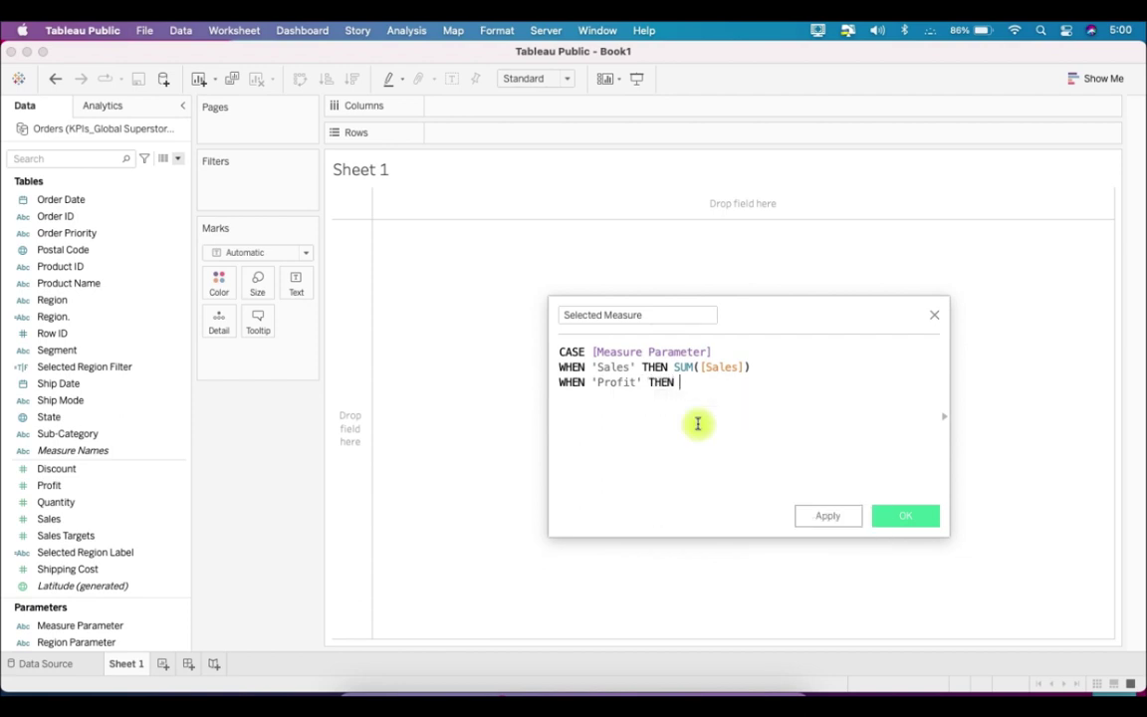
type("SUM(pro")
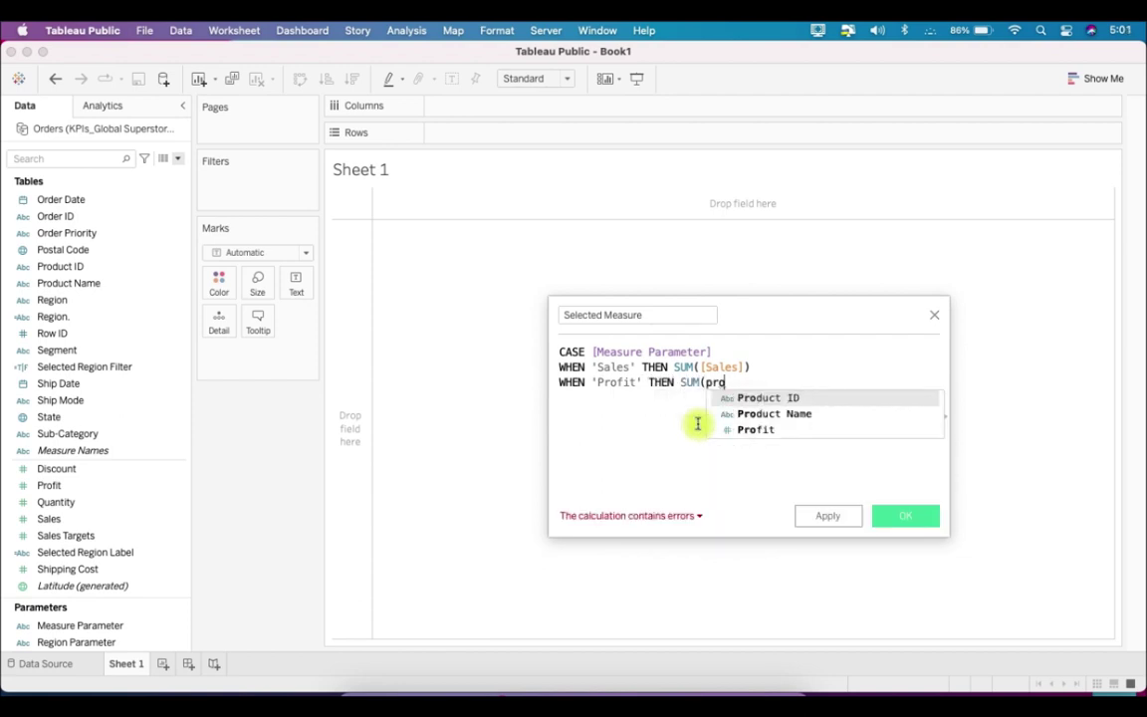
key("Down")
key("Down")
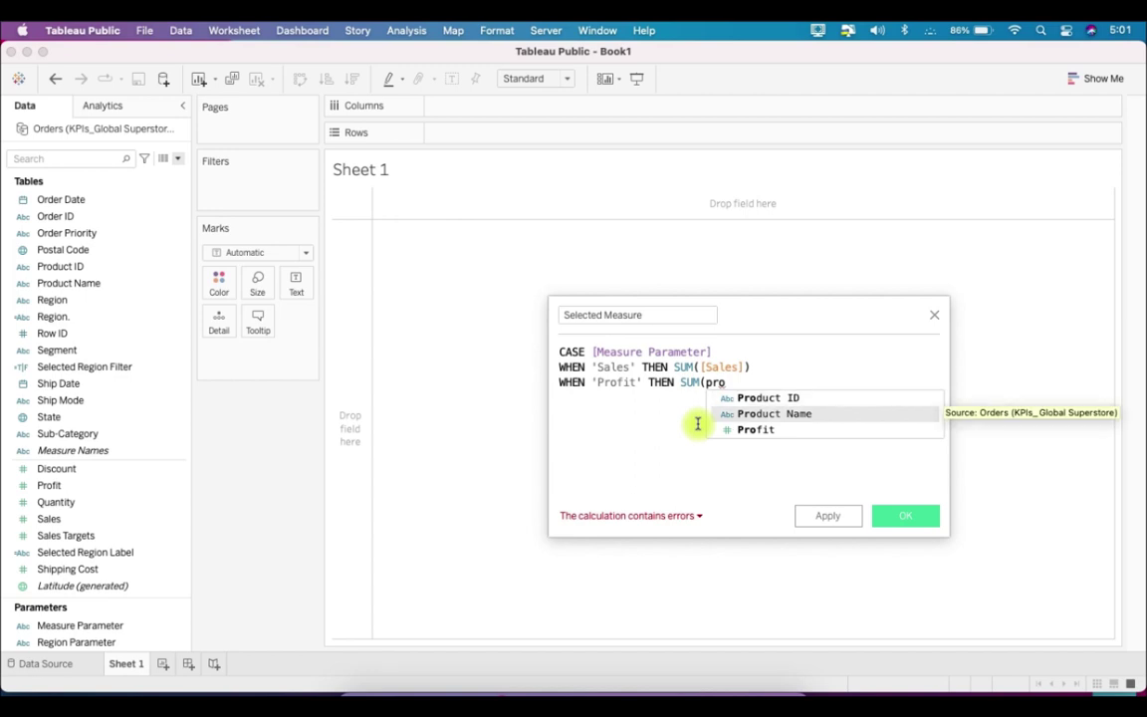
key("Return")
type(")")
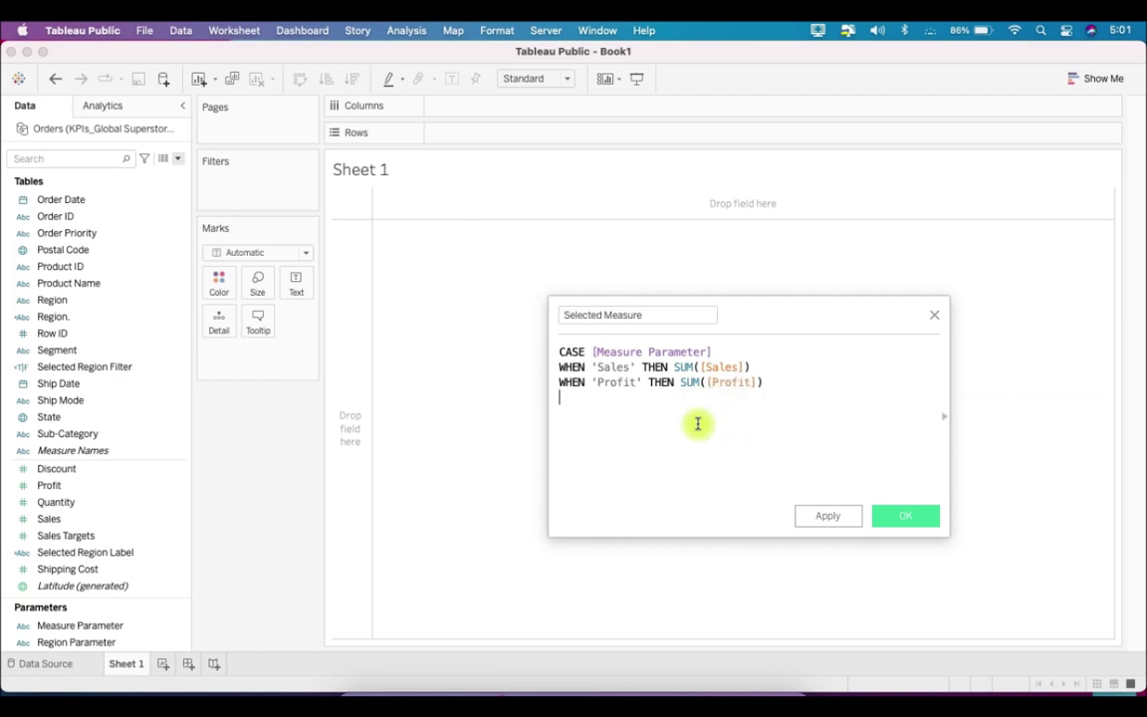
key("Return")
type("WHEN 'Quantity")
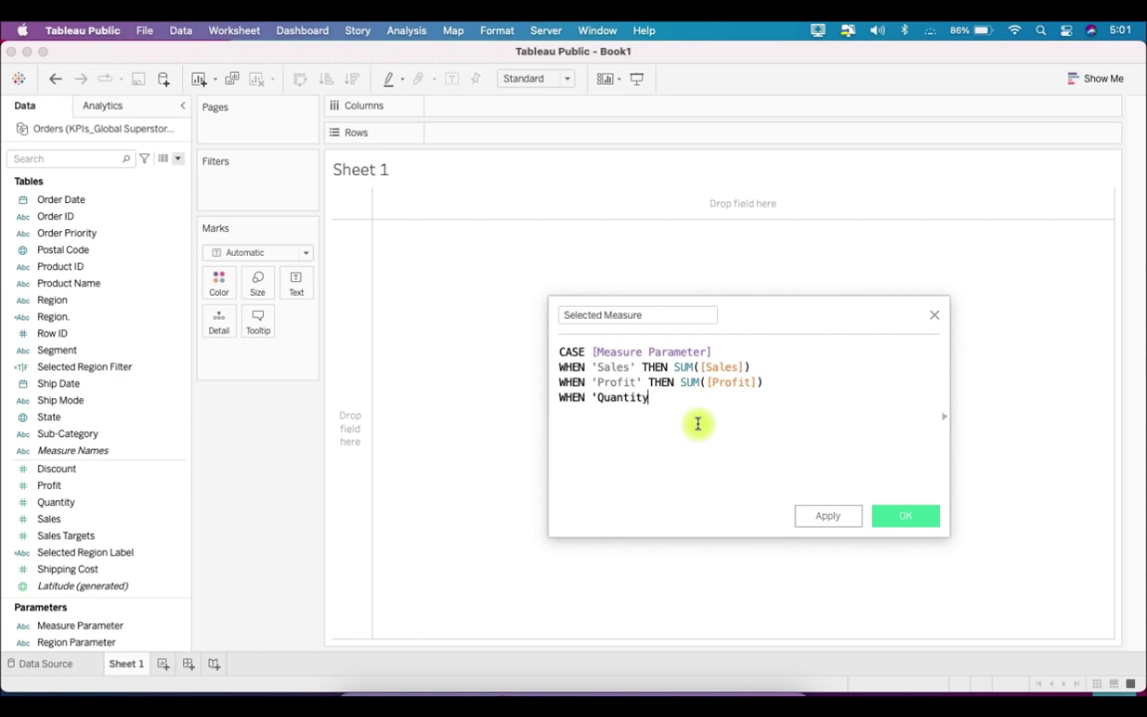
type("' THEN SUM(quan")
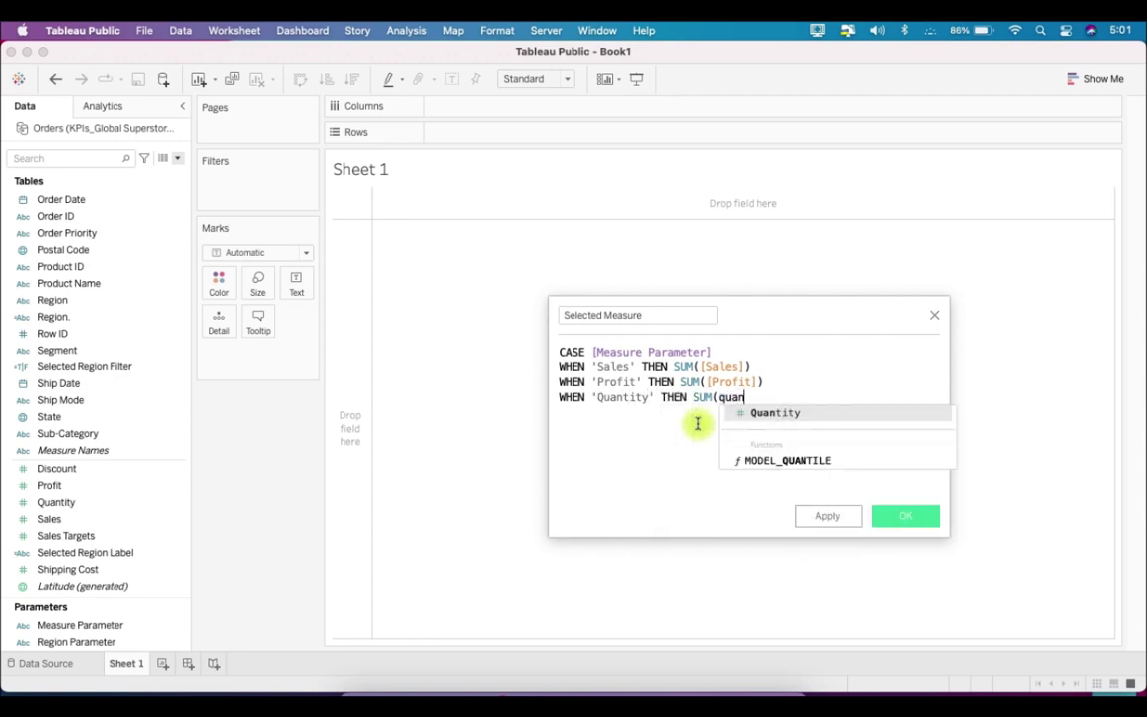
key("Return")
type(")")
key("Return")
Add WHEN 'Discount' THEN AVG([Discount]), close the formula with END, and save it
type("whe")
key("Return")
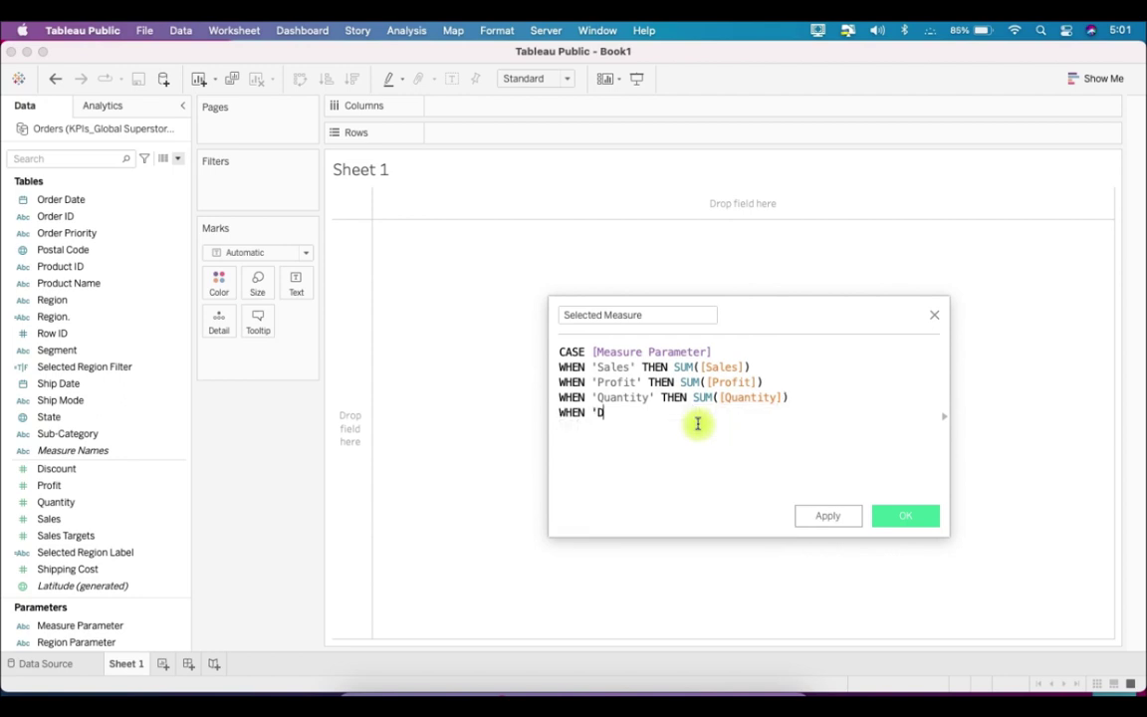
type("'Discount' TH")
key("Return")
type("AV")
key("Return")
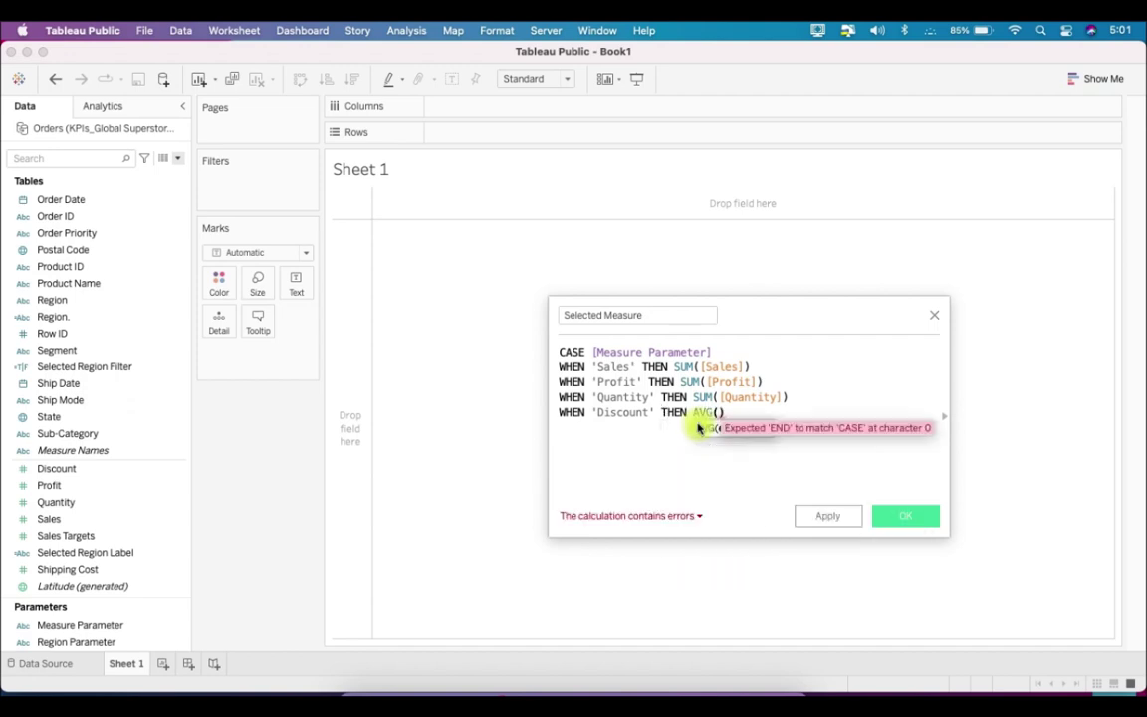
type("Disc")
key("Return")
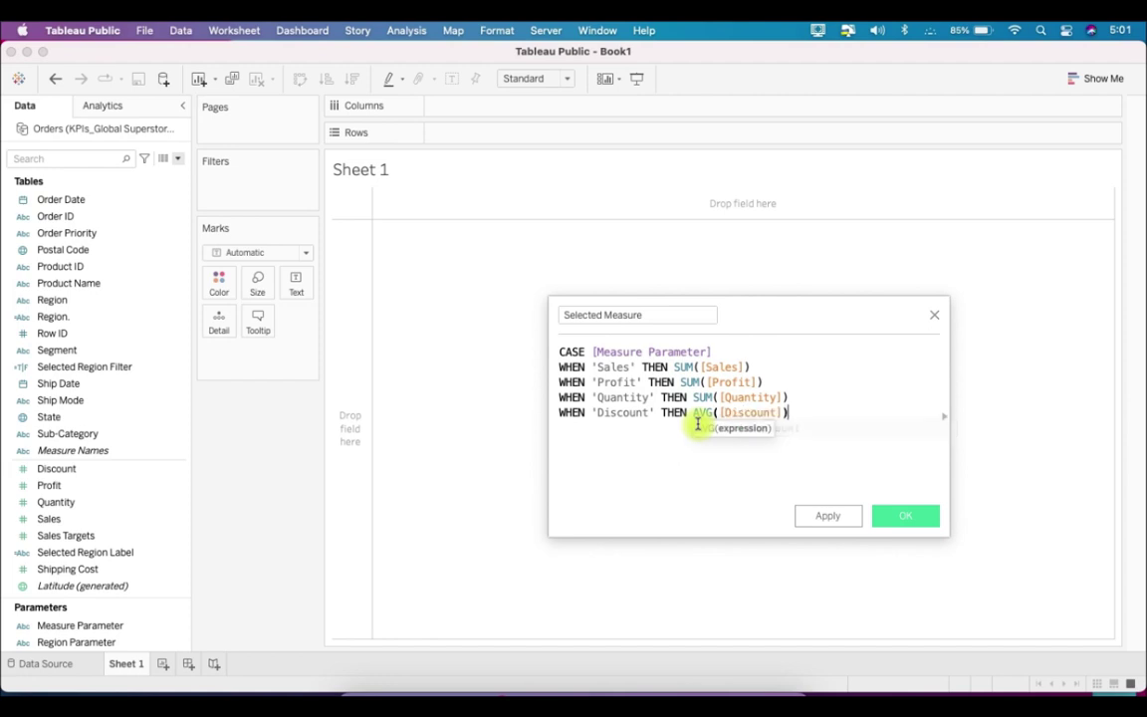
key("Return")
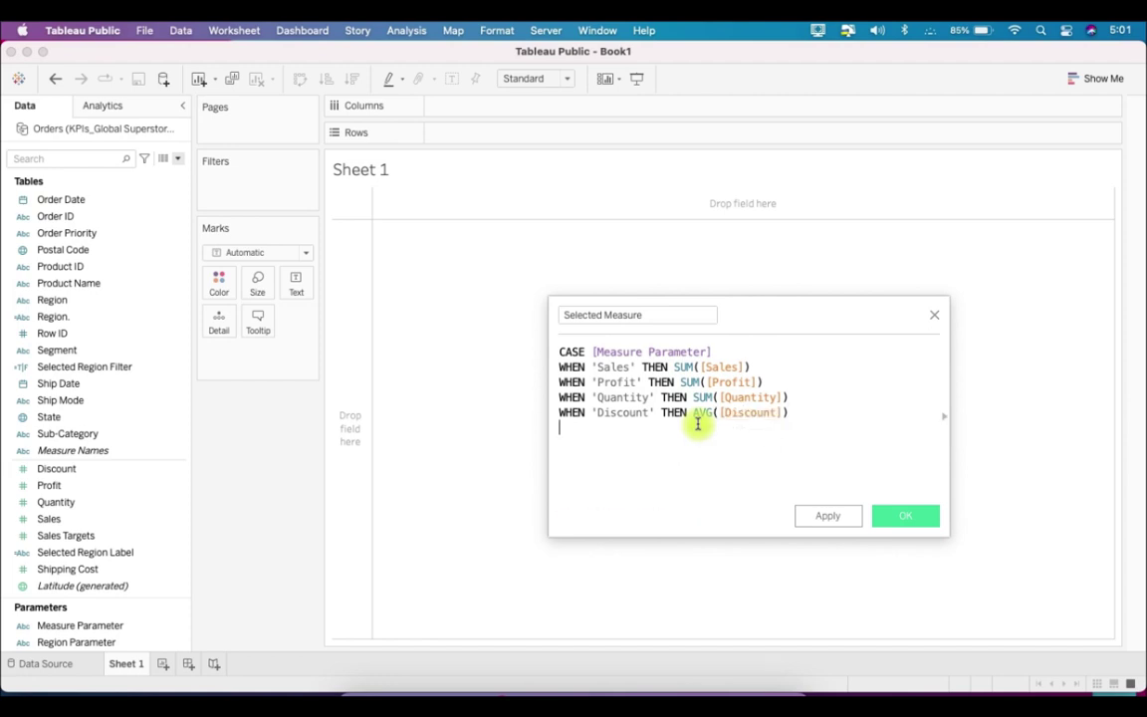
type("END")
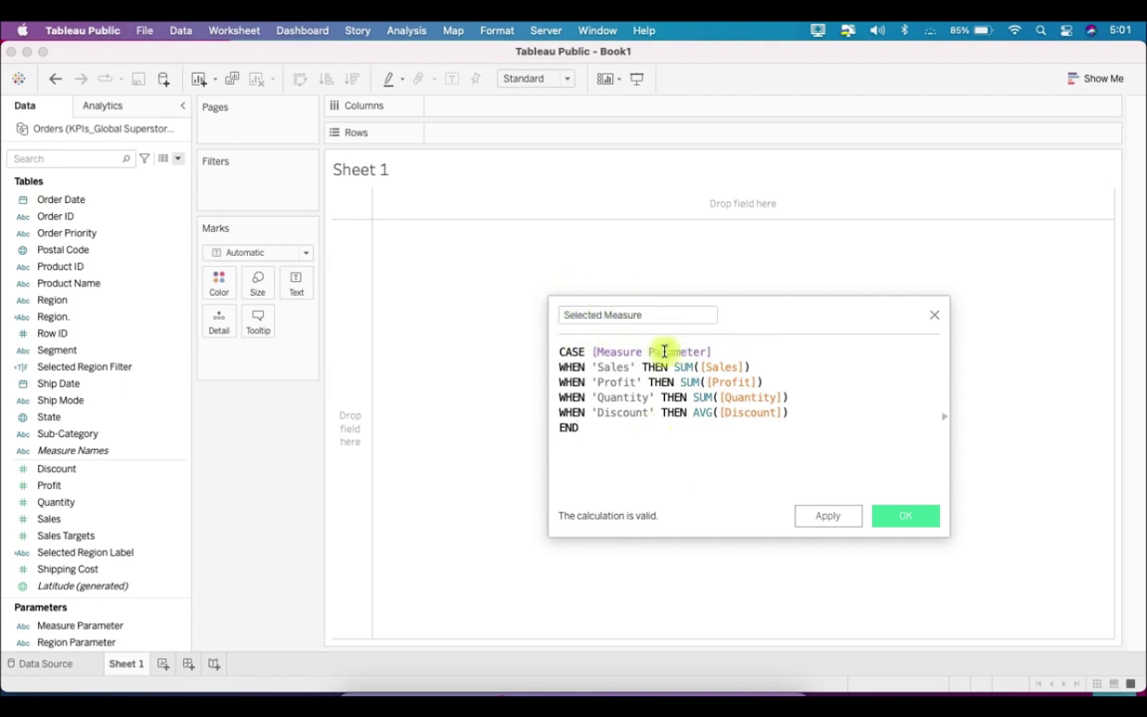
left_click(926, 517)
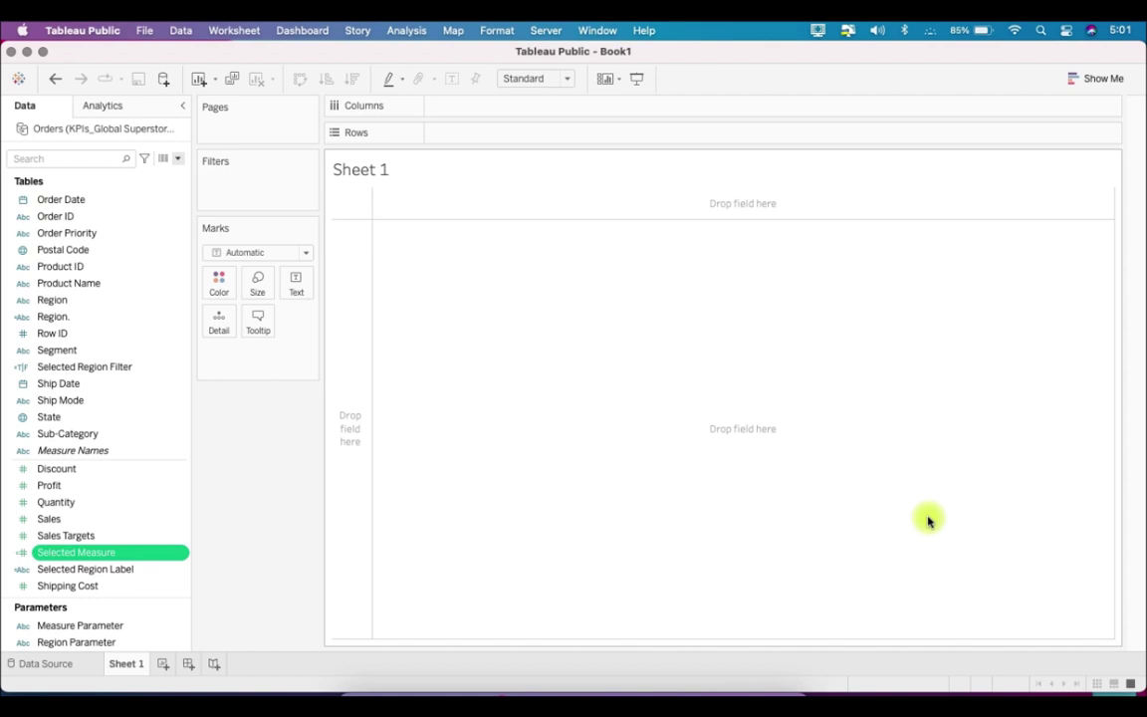
On a new worksheet, plot Selected Measure by quarter of Order Date
scroll(154, 499, "down", 3)
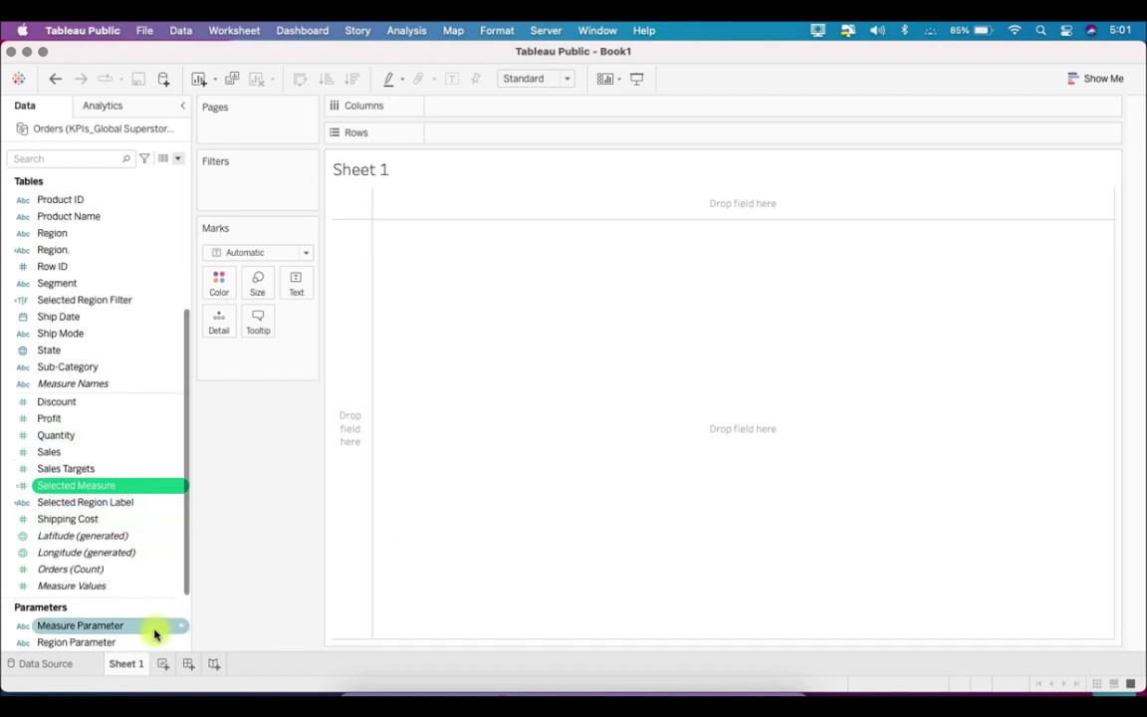
left_click(162, 664)
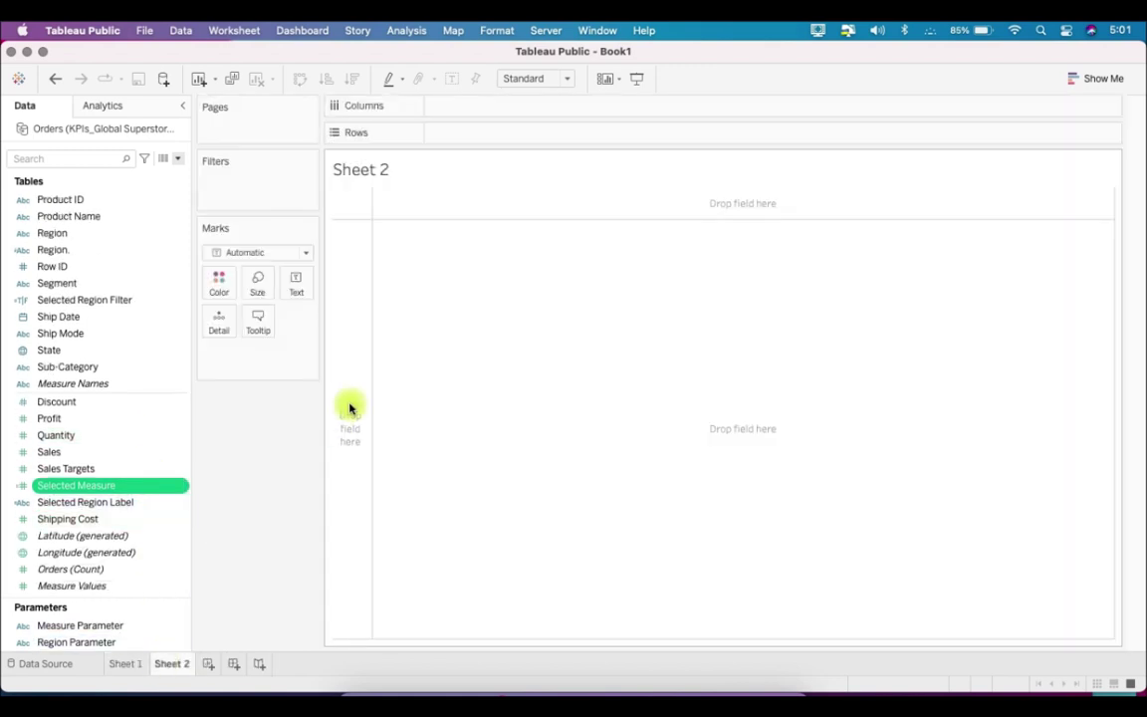
scroll(164, 416, "up", 5)
left_click_drag(69, 301, 456, 112)
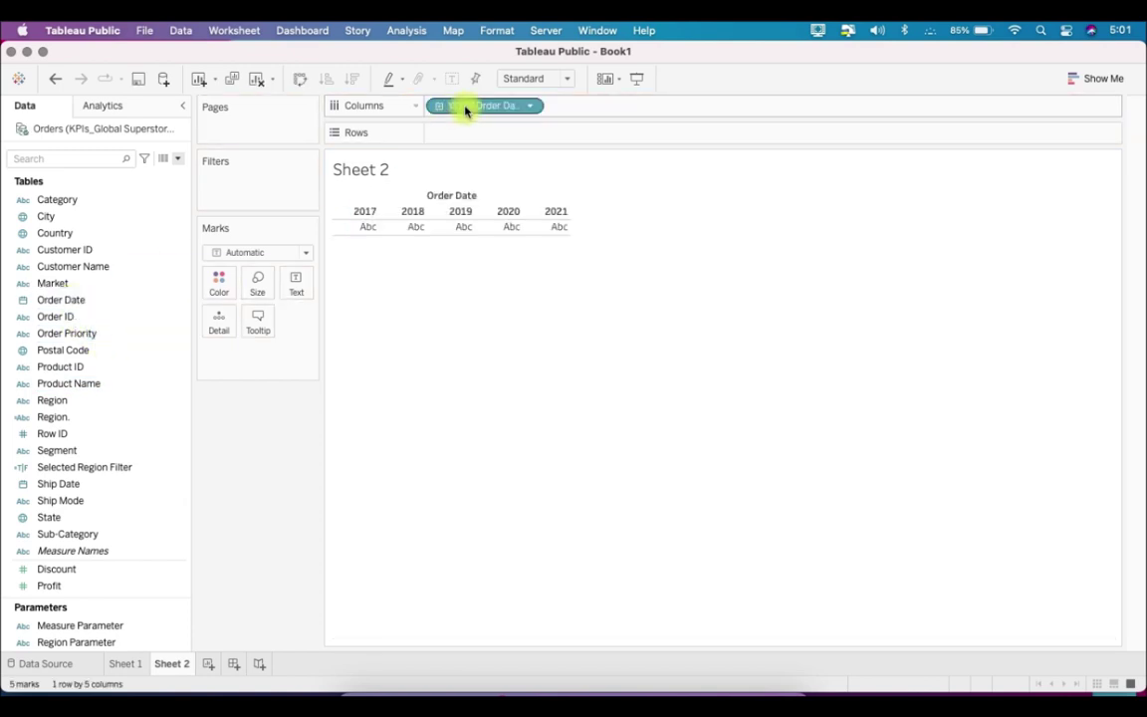
right_click(465, 110)
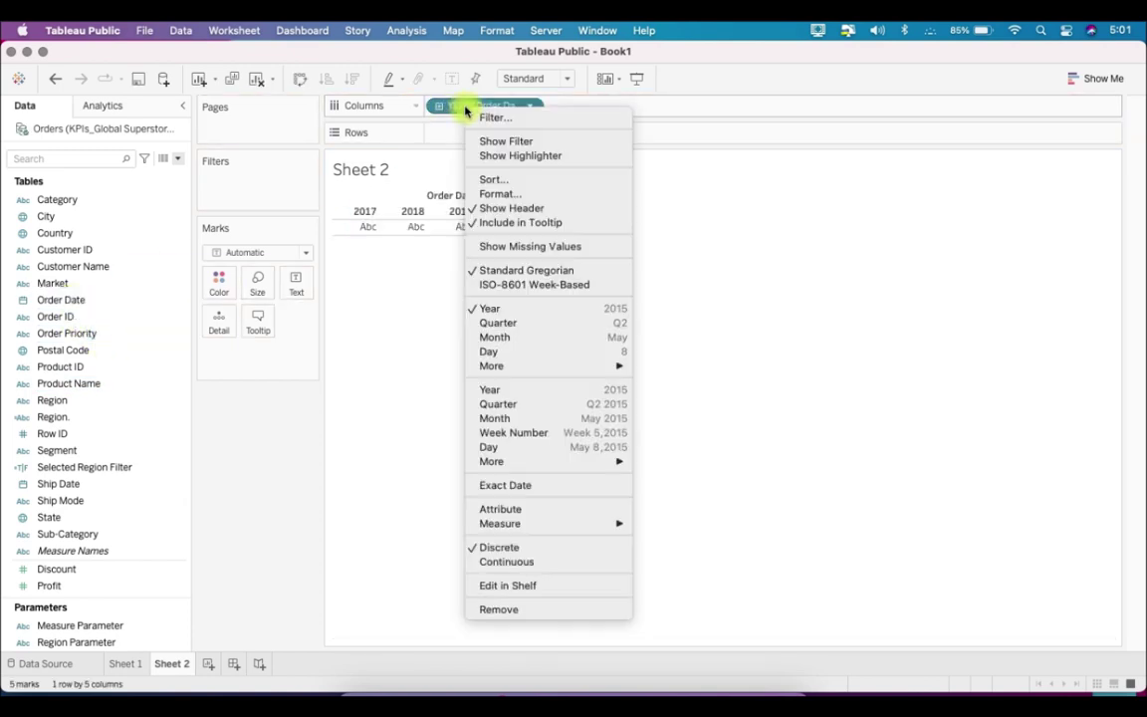
left_click(555, 404)
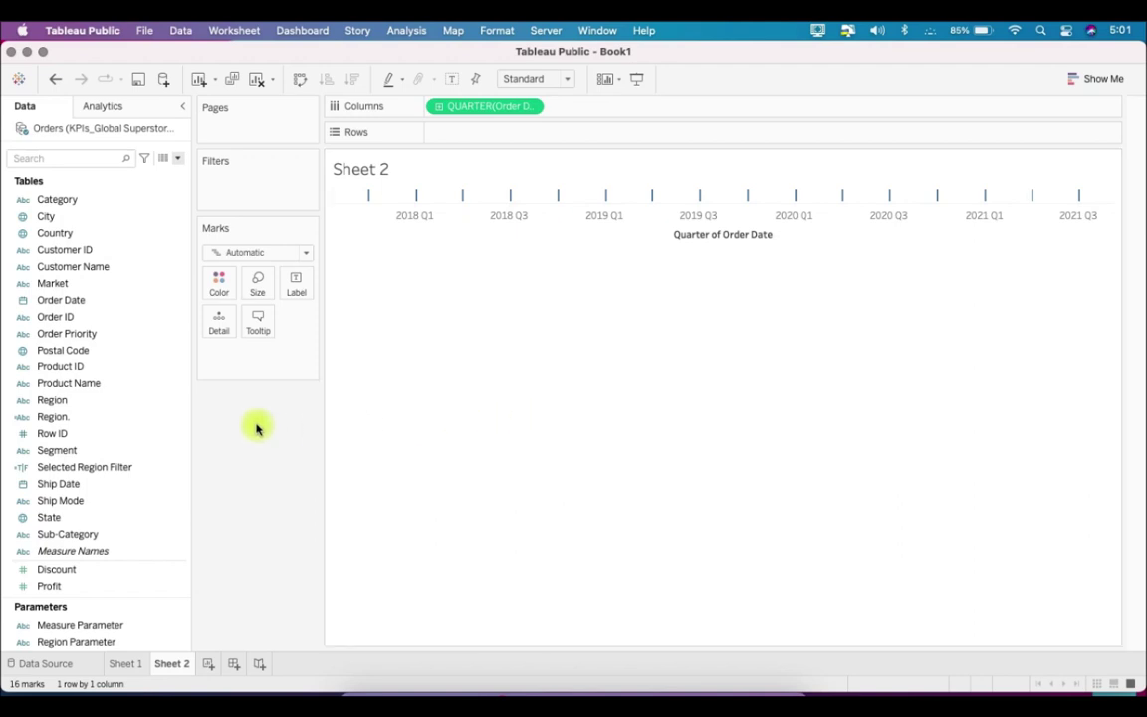
scroll(113, 481, "down", 5)
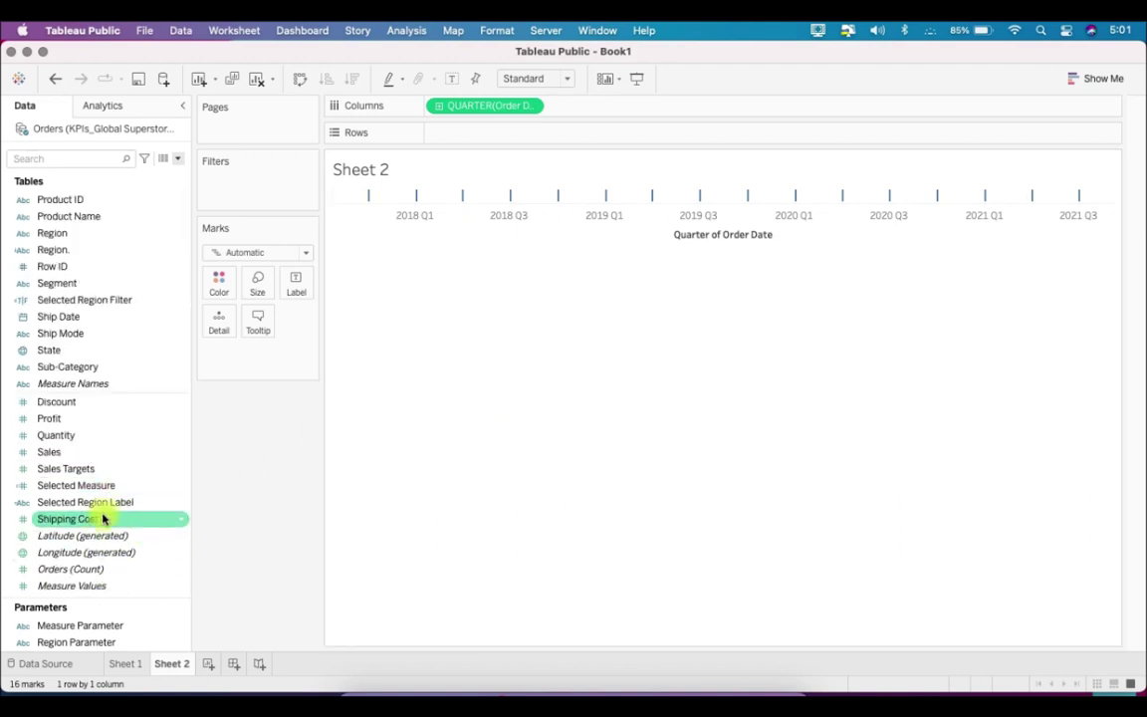
left_click_drag(107, 488, 476, 141)
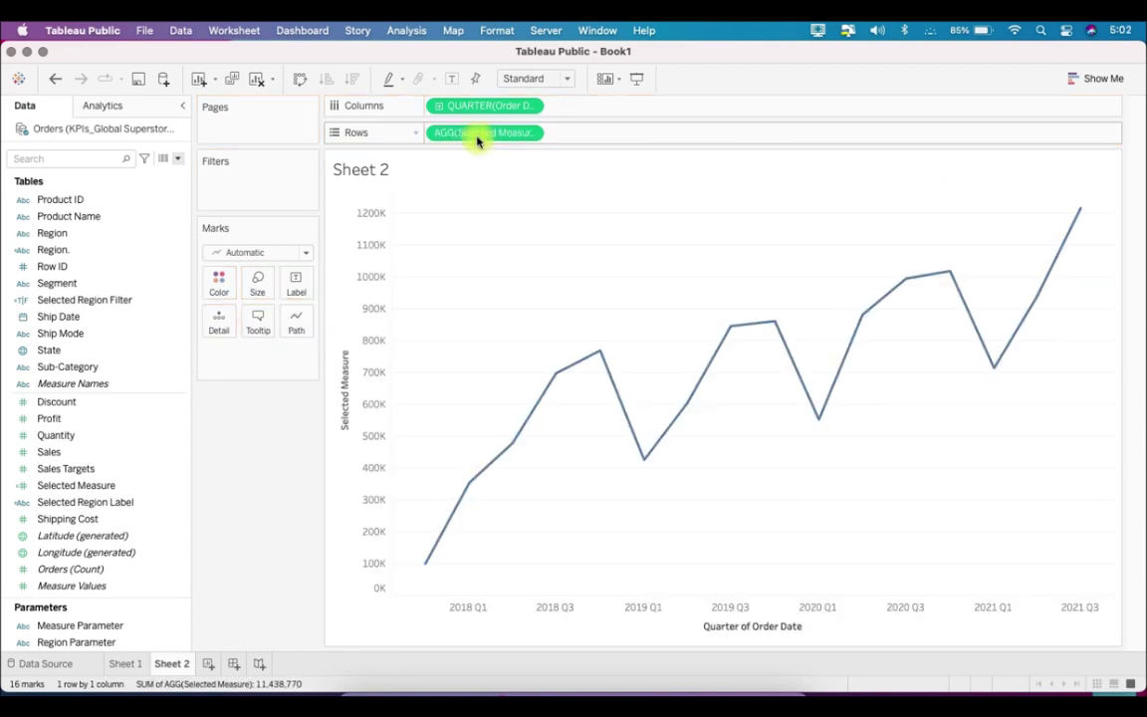
Show the Region Parameter and Measure Parameter controls on the sheet
right_click(104, 644)
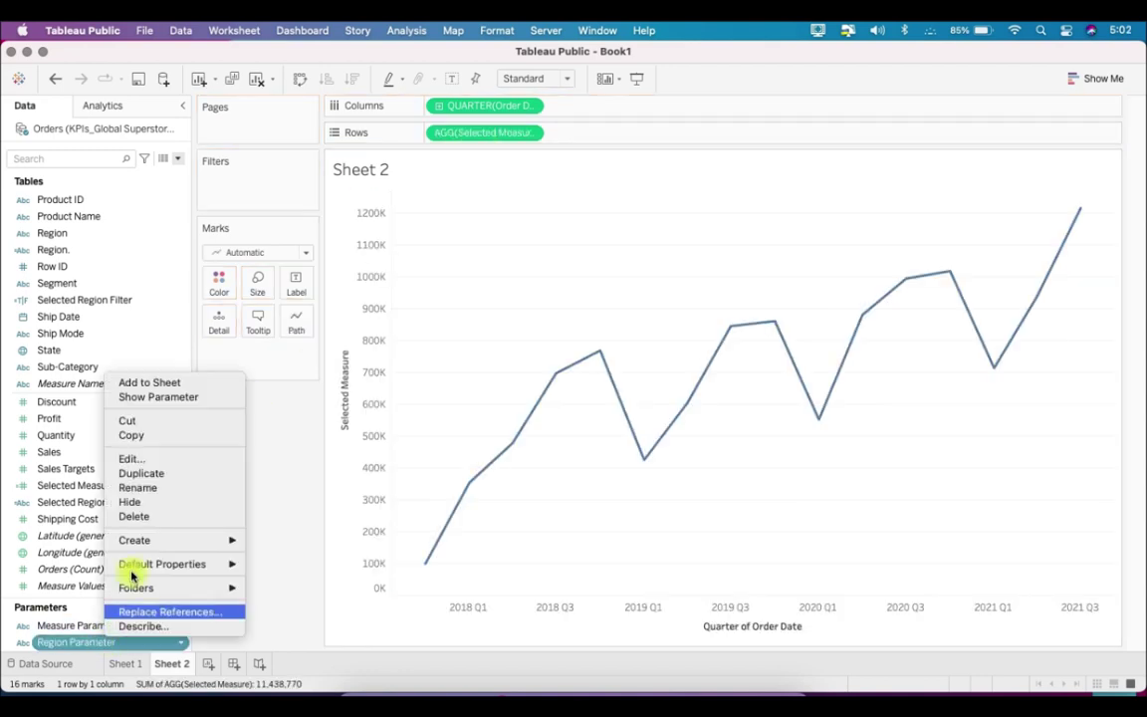
left_click(165, 397)
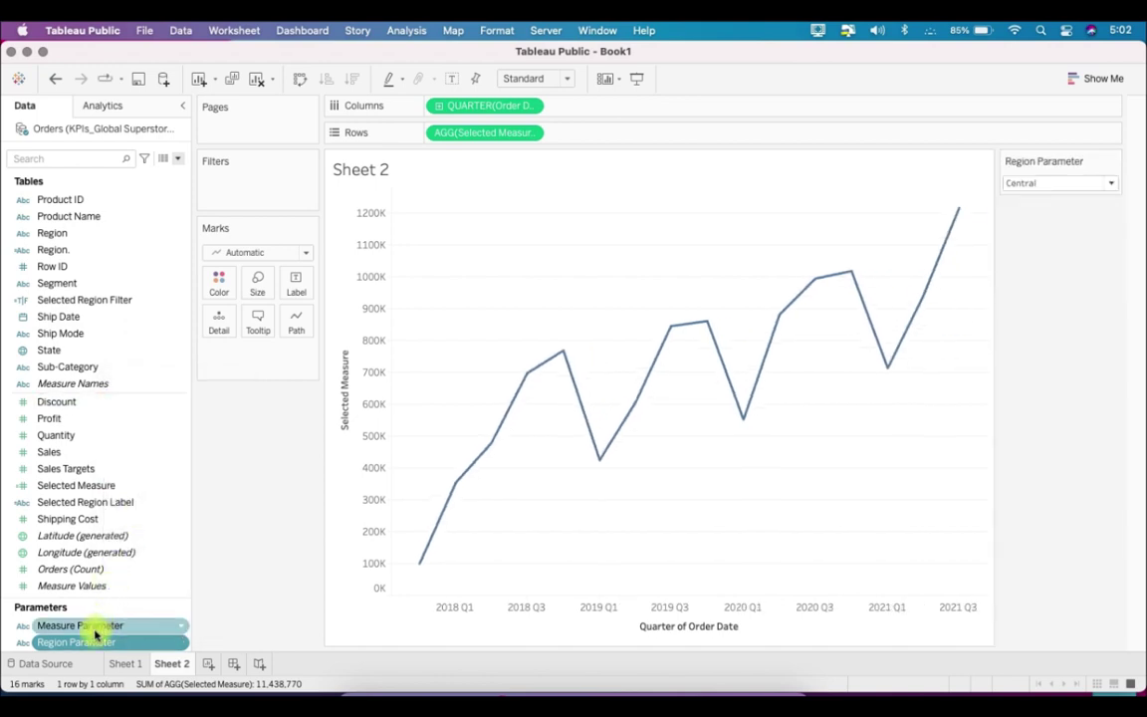
right_click(95, 627)
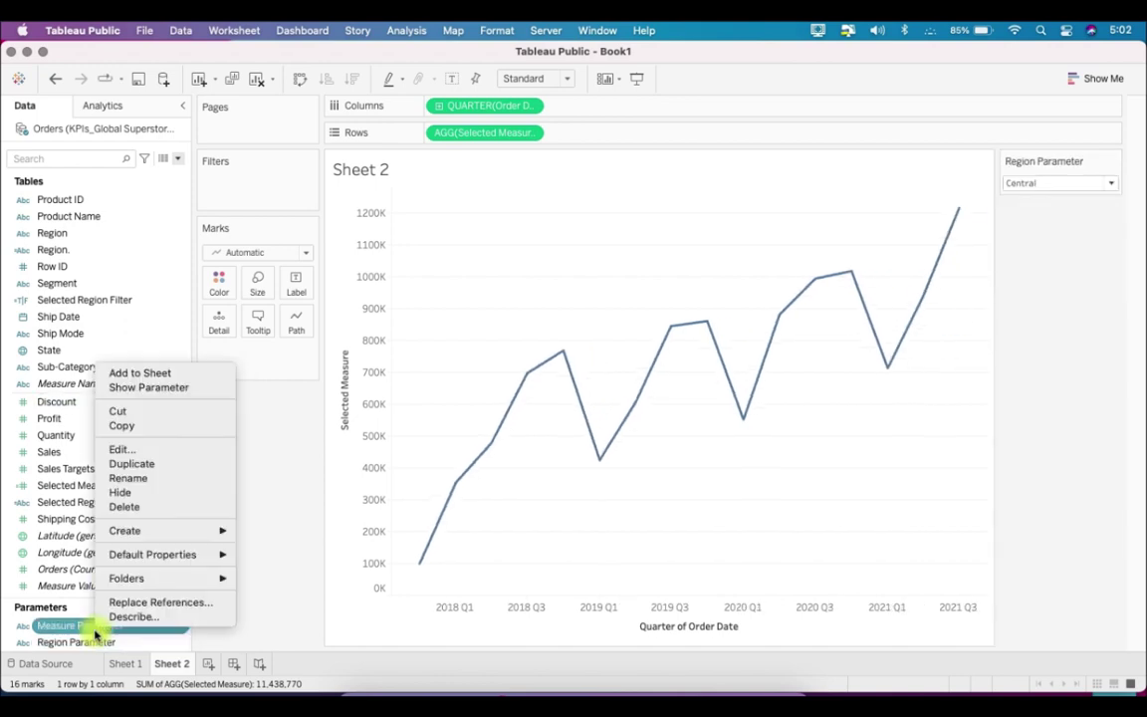
left_click(151, 388)
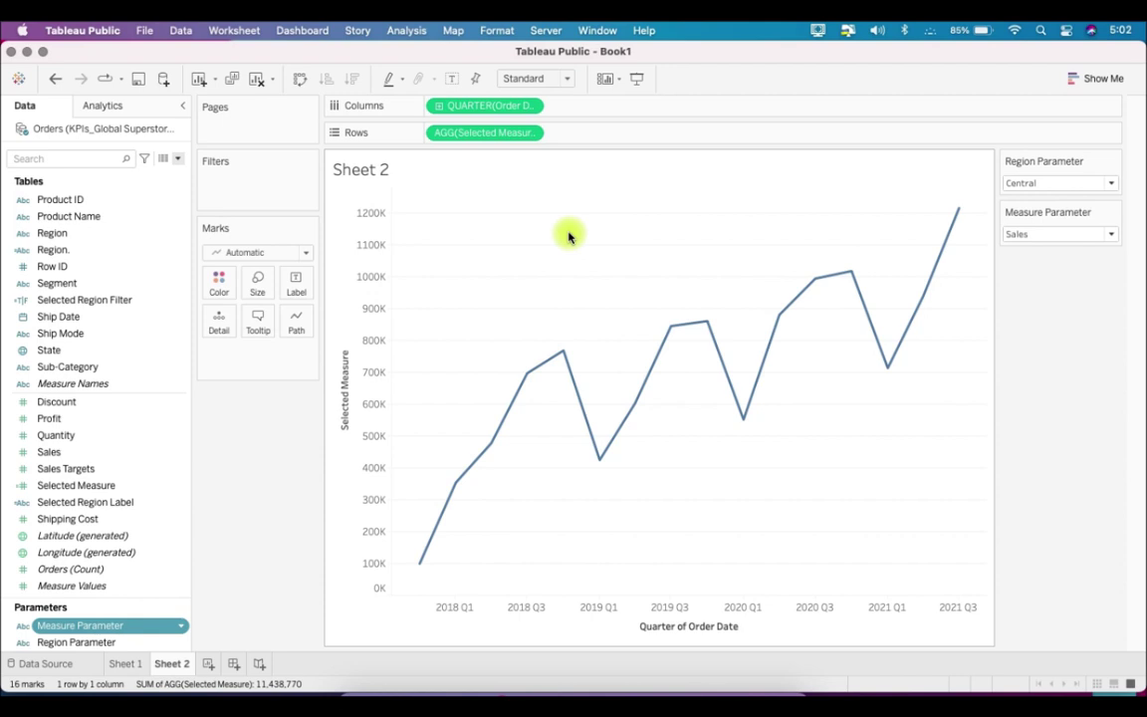
Change the mark type from line to bar and open the bar size settings
left_click(307, 255)
left_click(288, 292)
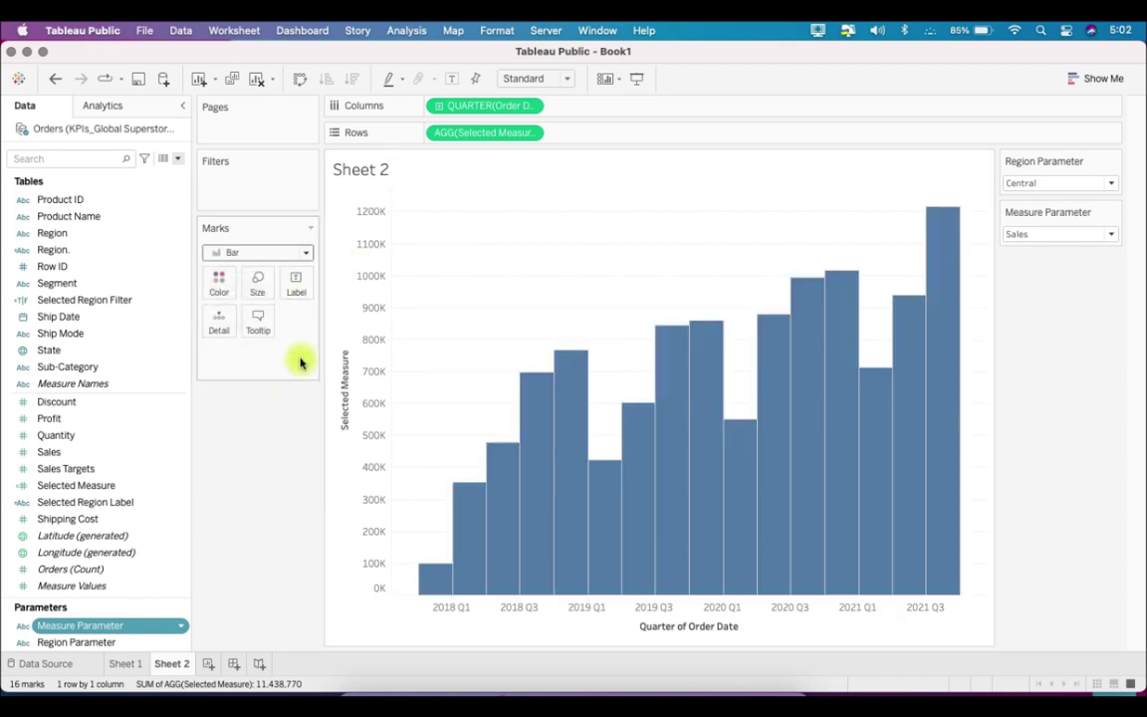
left_click(257, 282)
Fix the bar width at 75 days, filter to Selected Region Filter = True, and put Selected Region Label on Detail
left_click(334, 374)
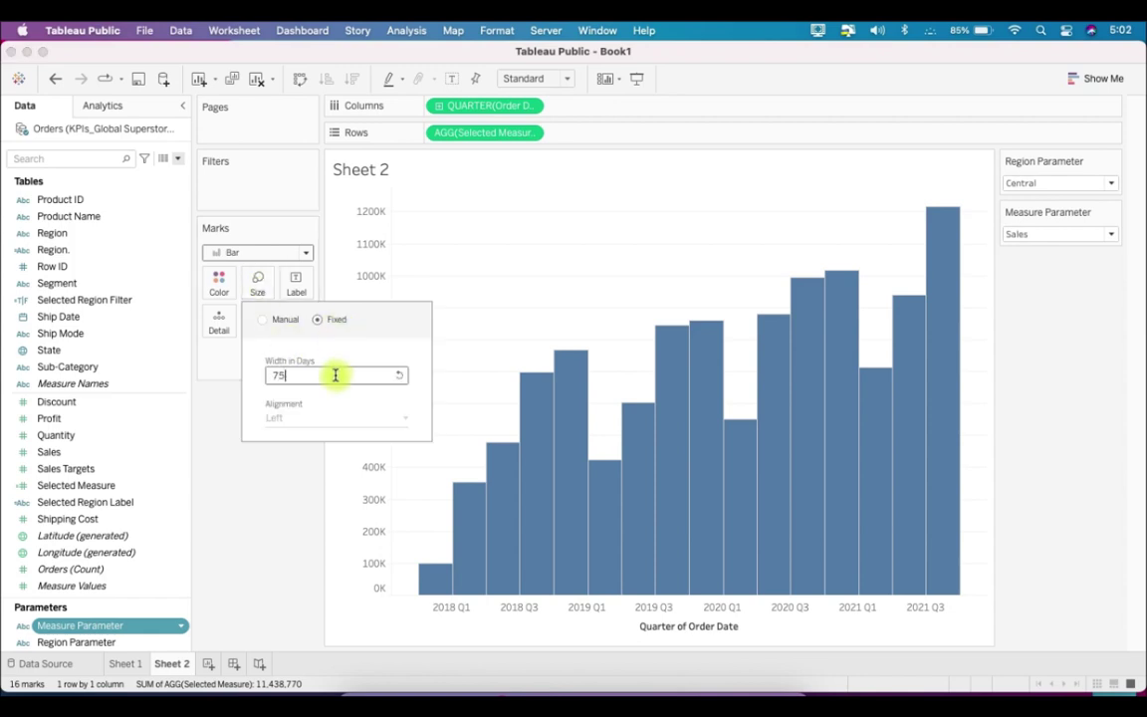
left_click(267, 454)
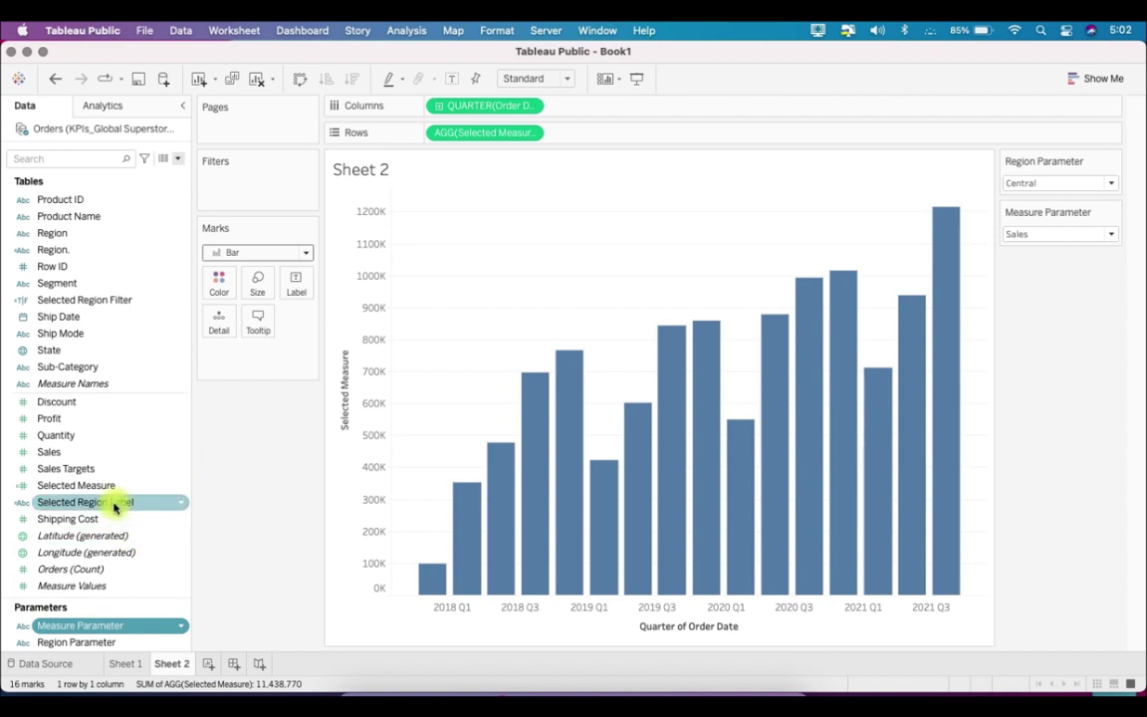
left_click_drag(88, 300, 256, 197)
left_click(432, 252)
left_click(713, 581)
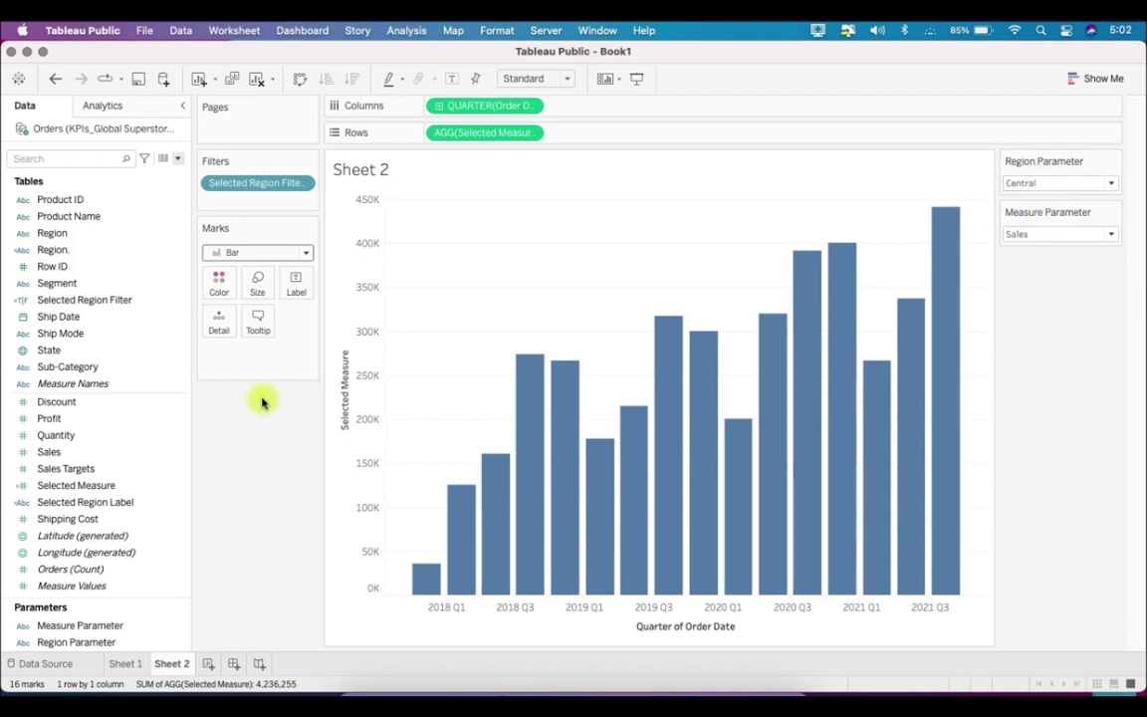
left_click(123, 503)
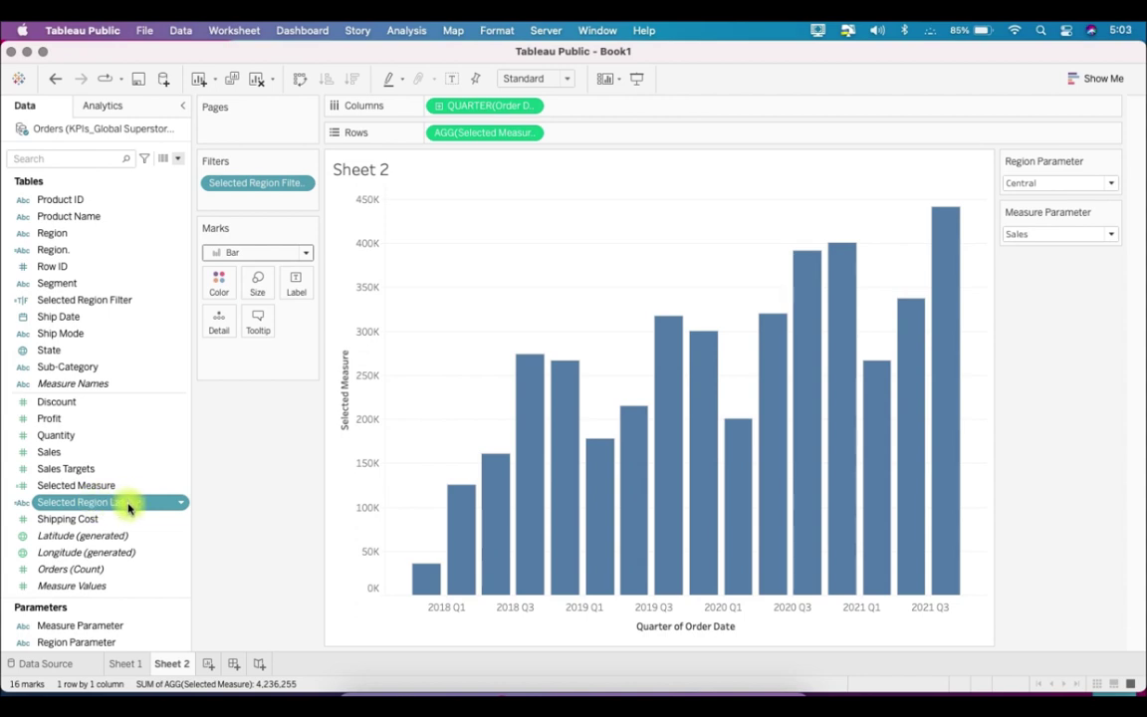
left_click_drag(127, 508, 228, 322)
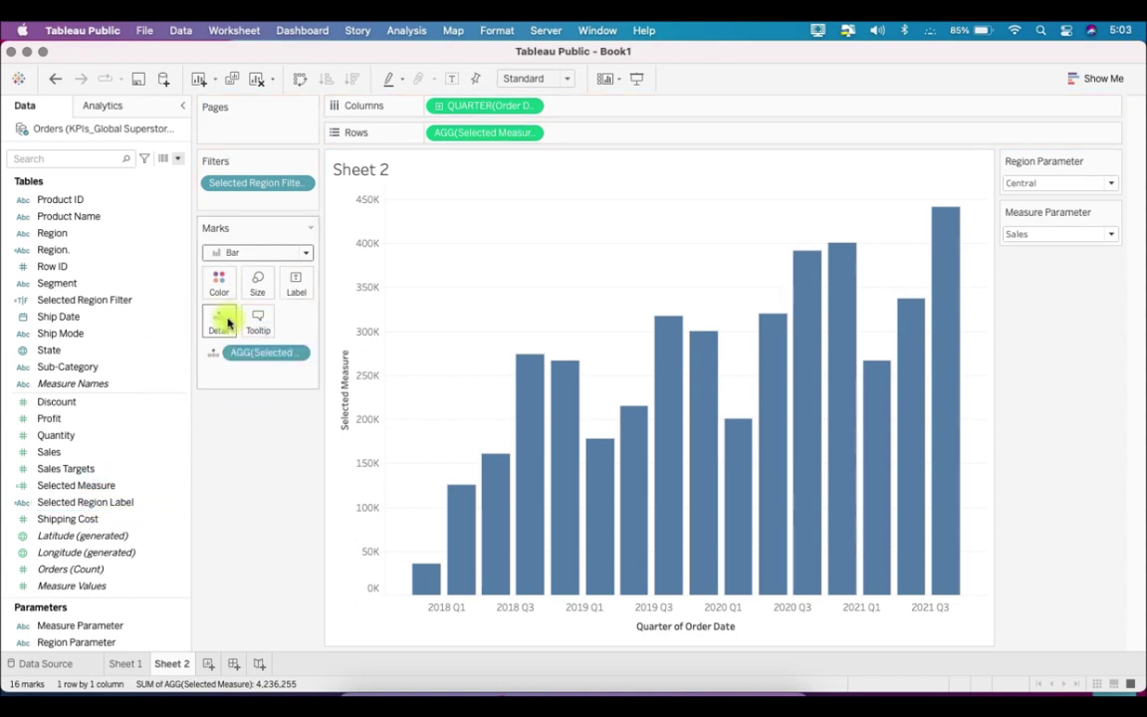
Replace the default <Sheet Name> title with Measure Parameter 'for' Selected Region Label
right_click(373, 174)
left_click(409, 184)
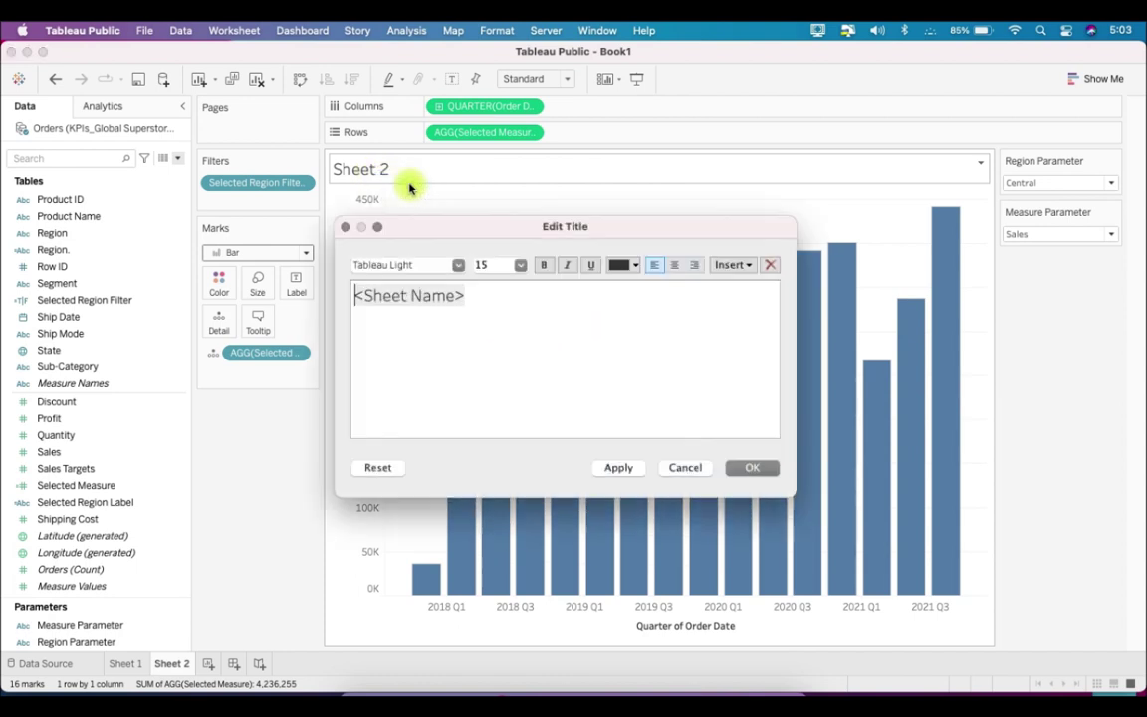
left_click_drag(468, 295, 354, 297)
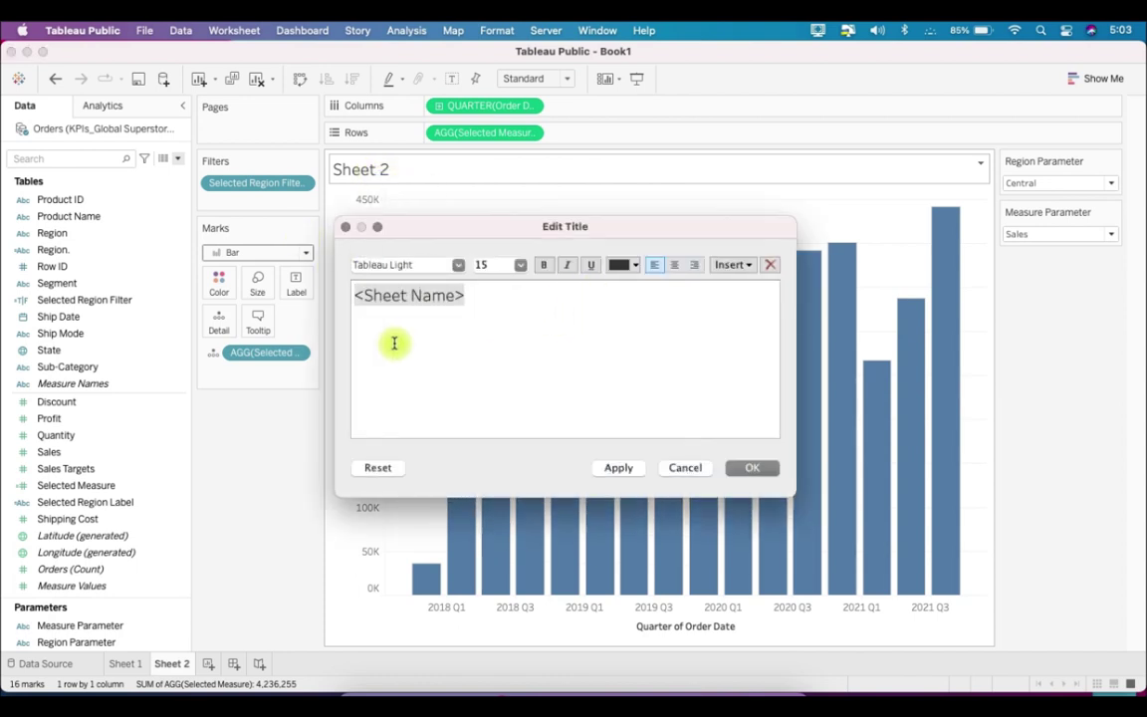
key("BackSpace")
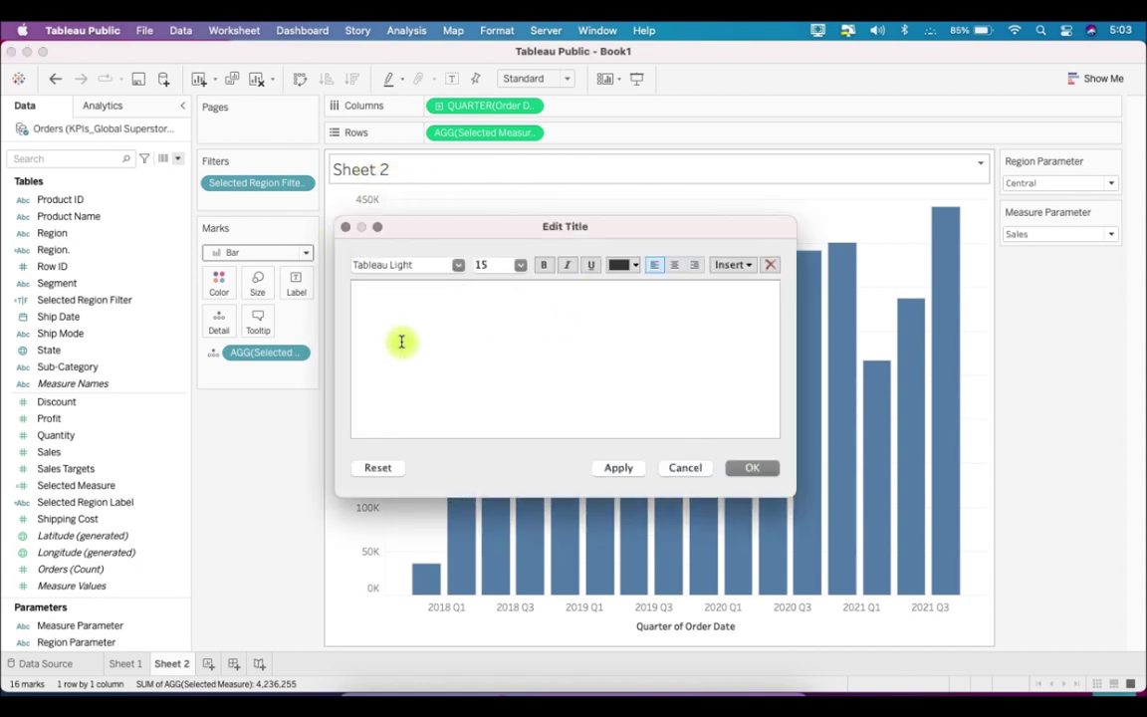
left_click(742, 266)
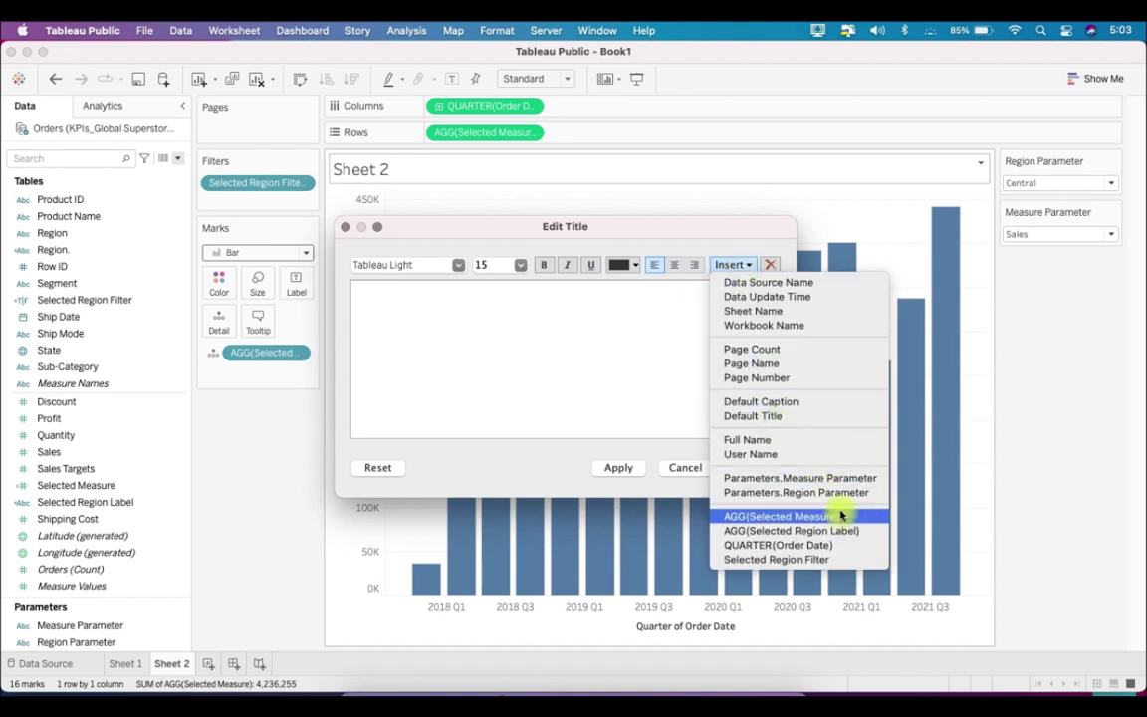
left_click(865, 479)
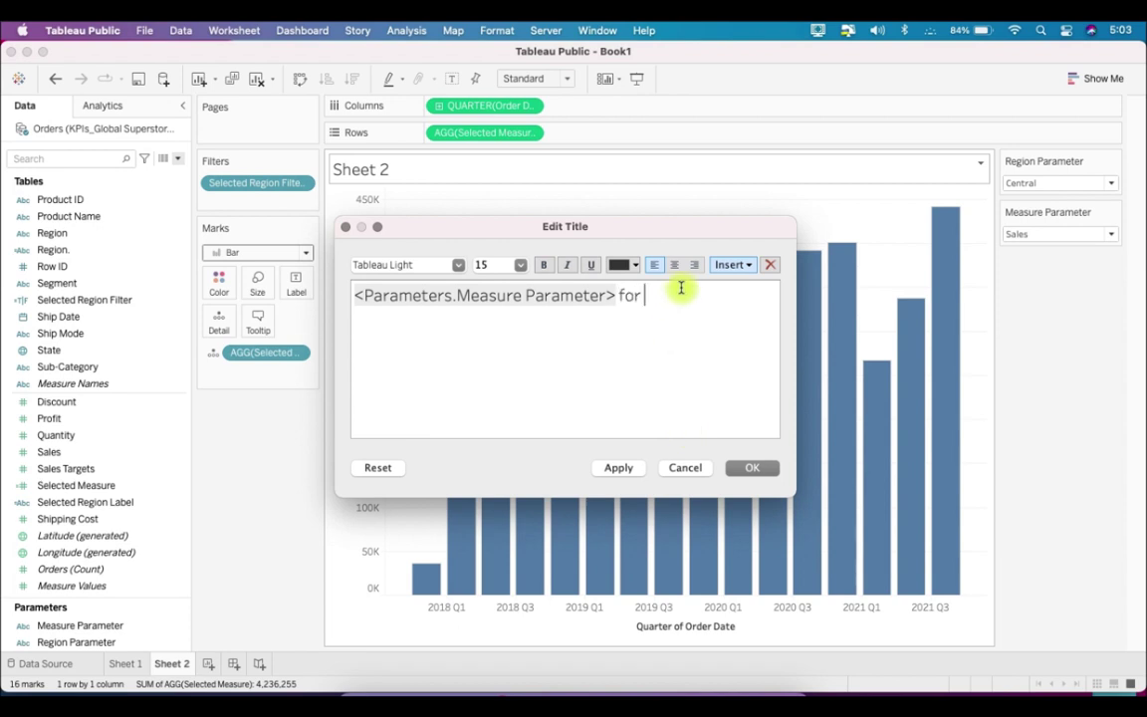
left_click(729, 265)
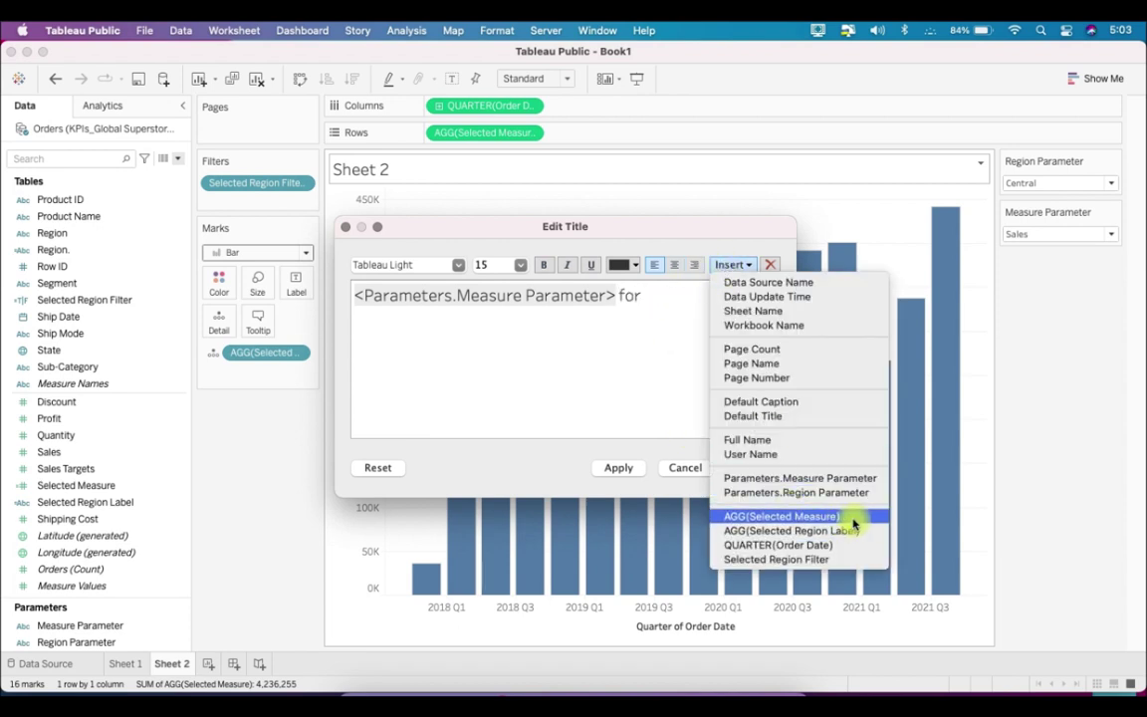
left_click(863, 539)
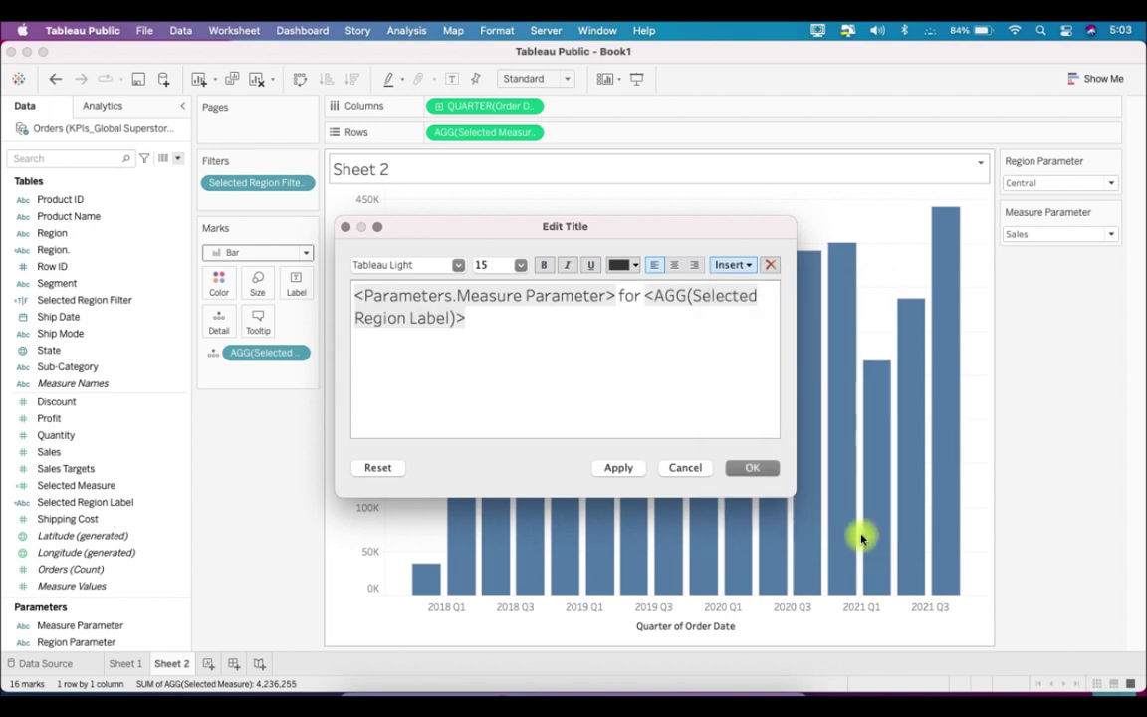
Format the title as 14-point Tableau Bold in red and apply it
left_click(520, 265)
left_click(492, 332)
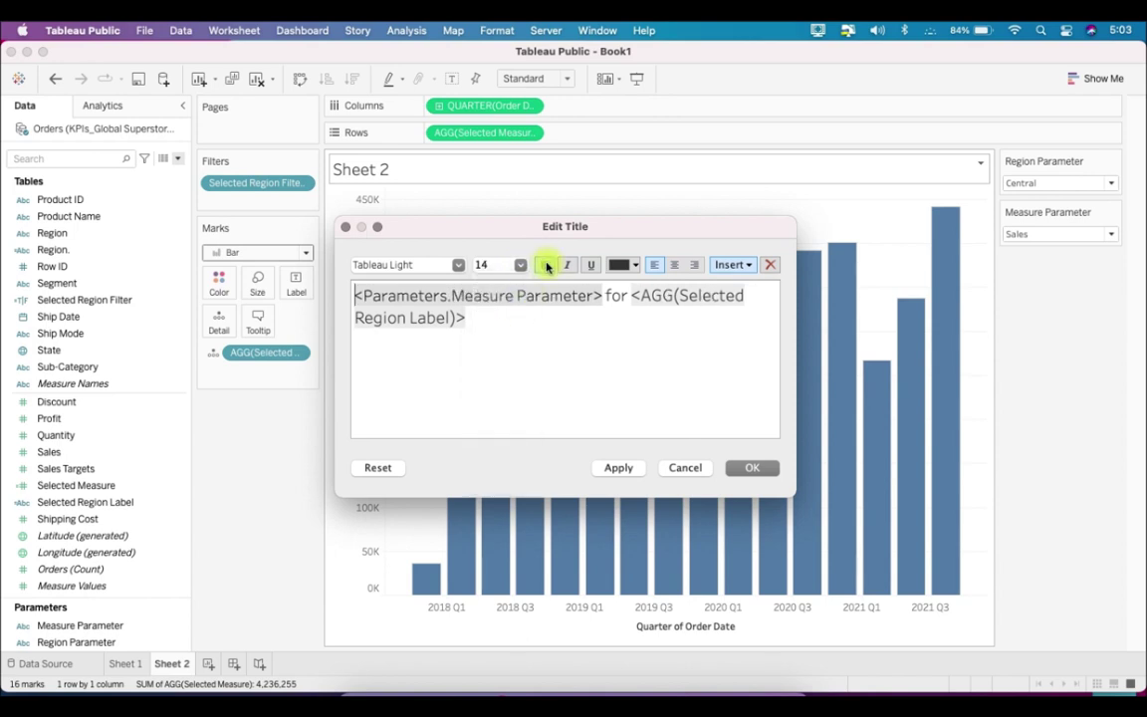
left_click(456, 266)
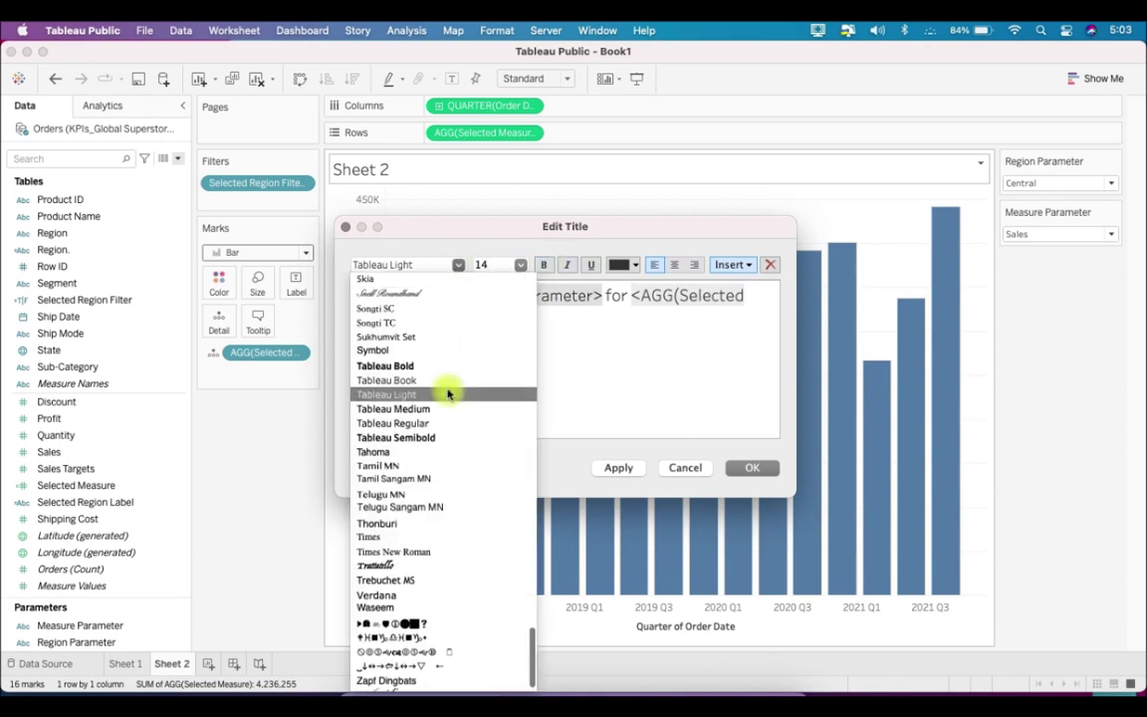
left_click(435, 368)
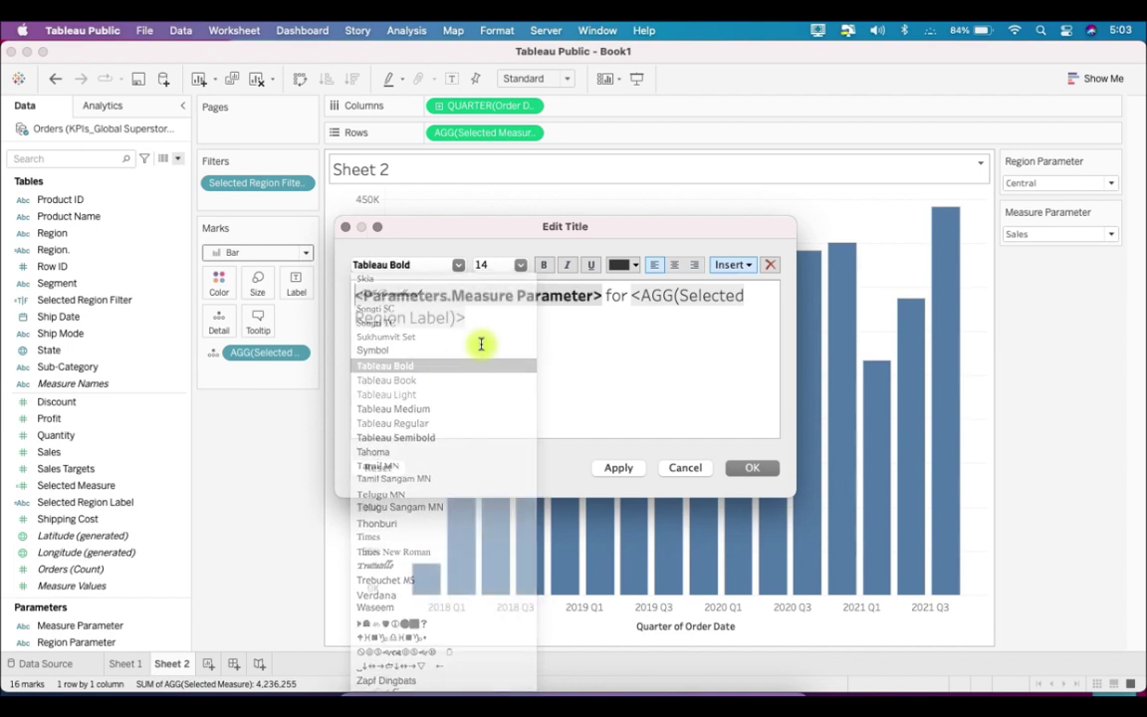
left_click(635, 266)
left_click(679, 318)
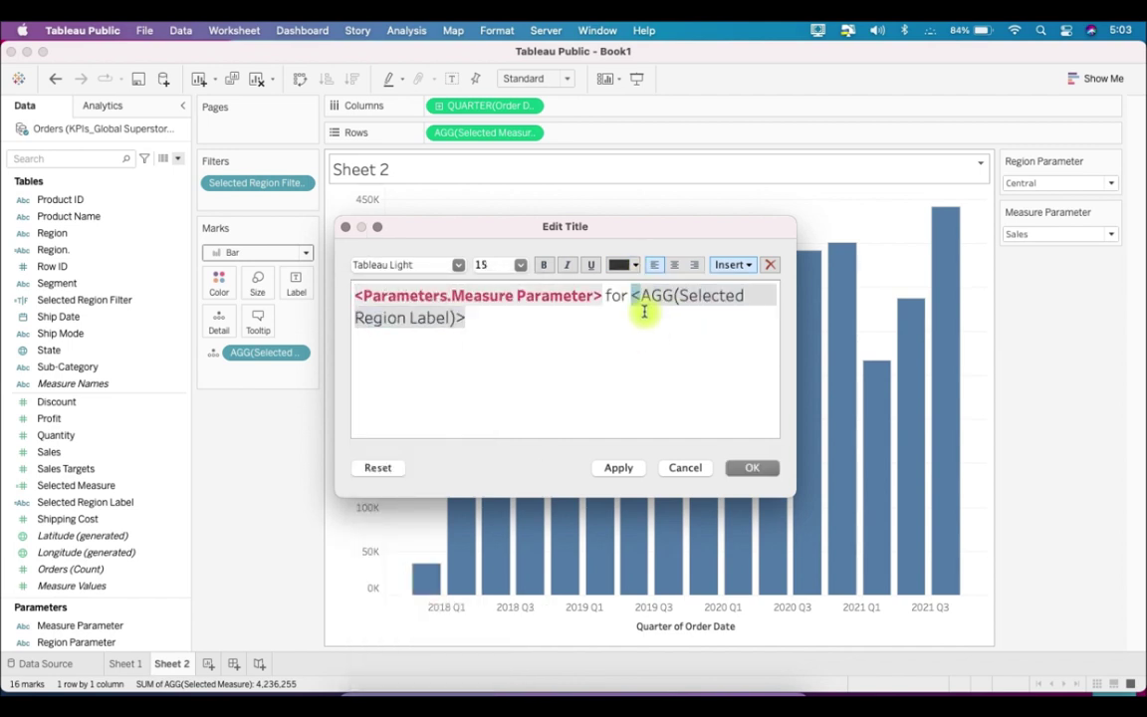
left_click(752, 470)
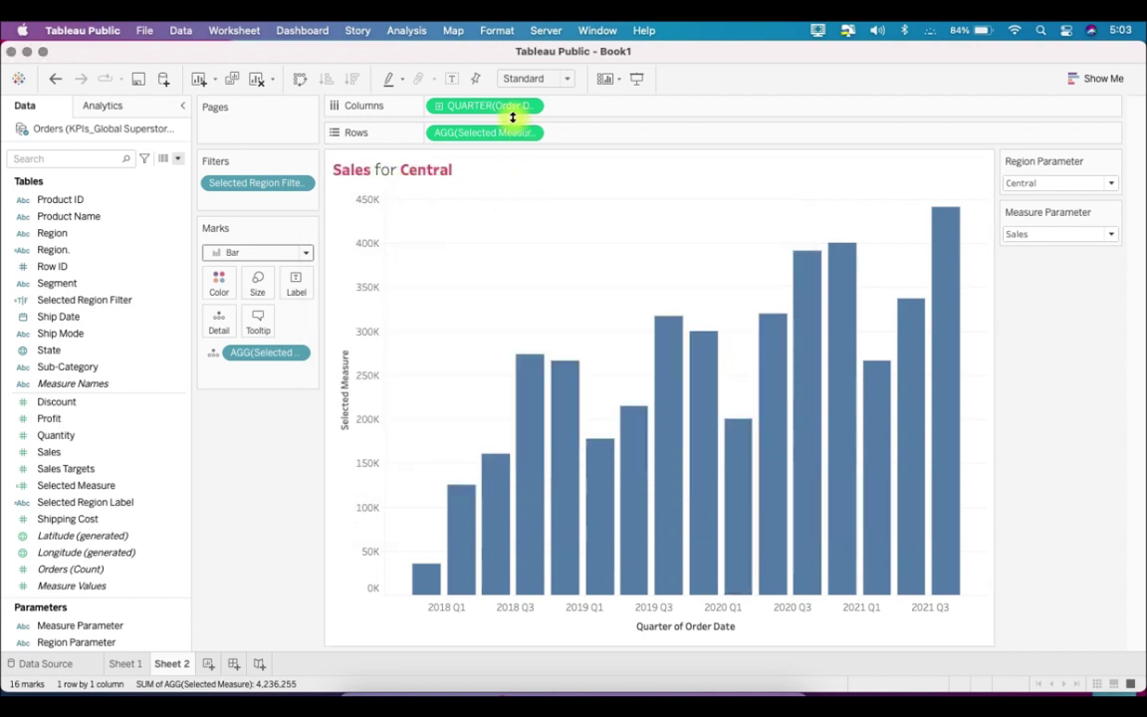
left_click(423, 240)
Set Measure Parameter to Profit and Region Parameter to East, then add a new Sheet 3
left_click(337, 171)
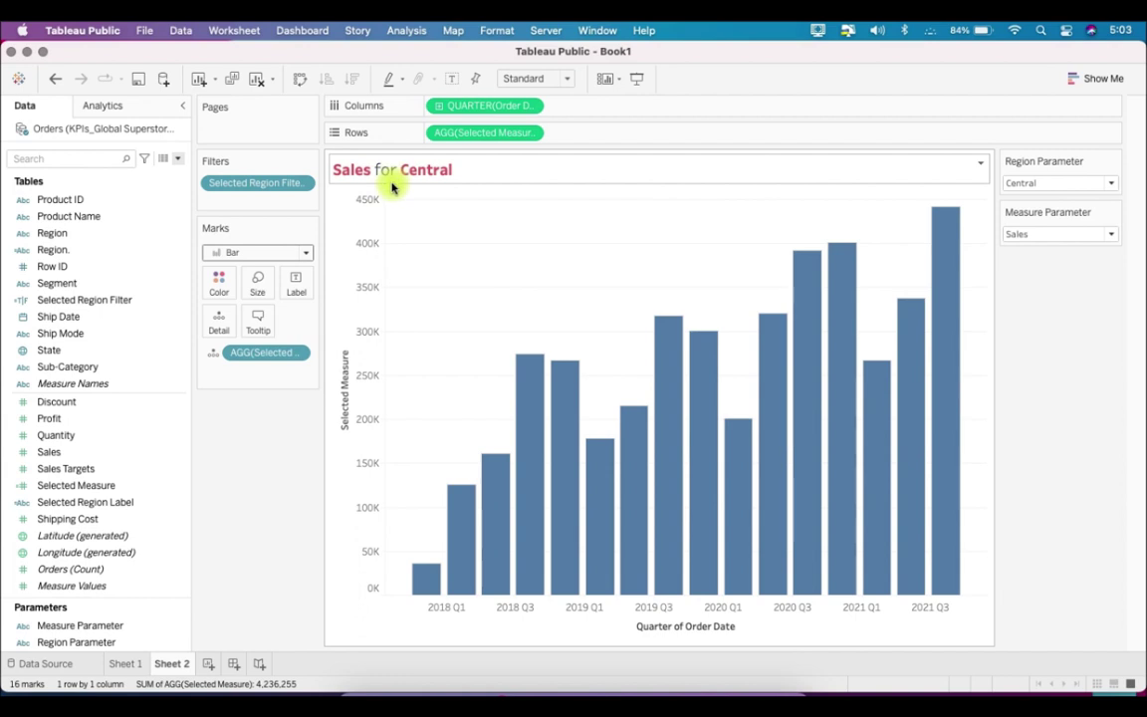
left_click(1071, 233)
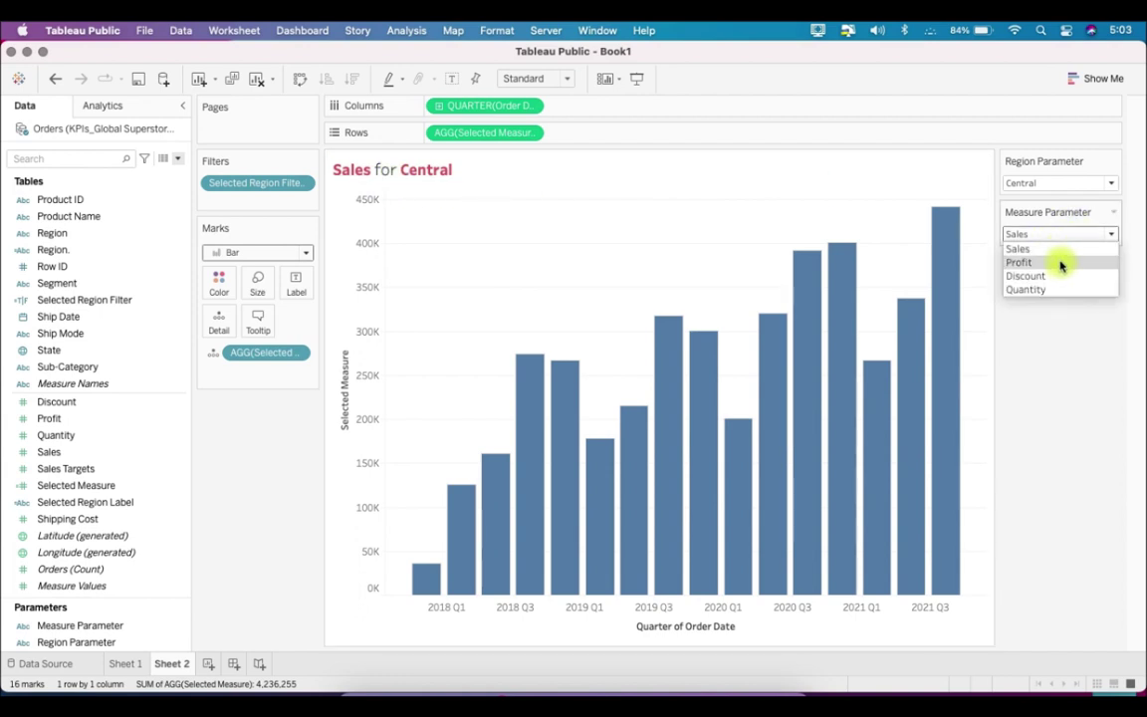
left_click(1061, 262)
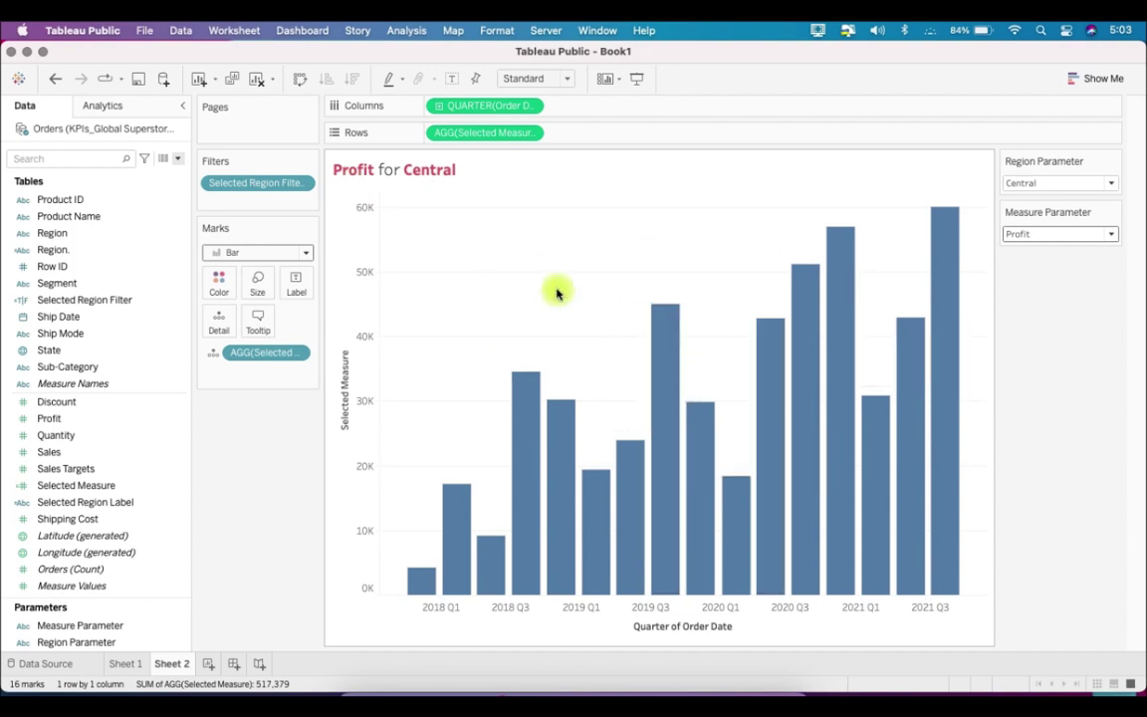
left_click(1110, 182)
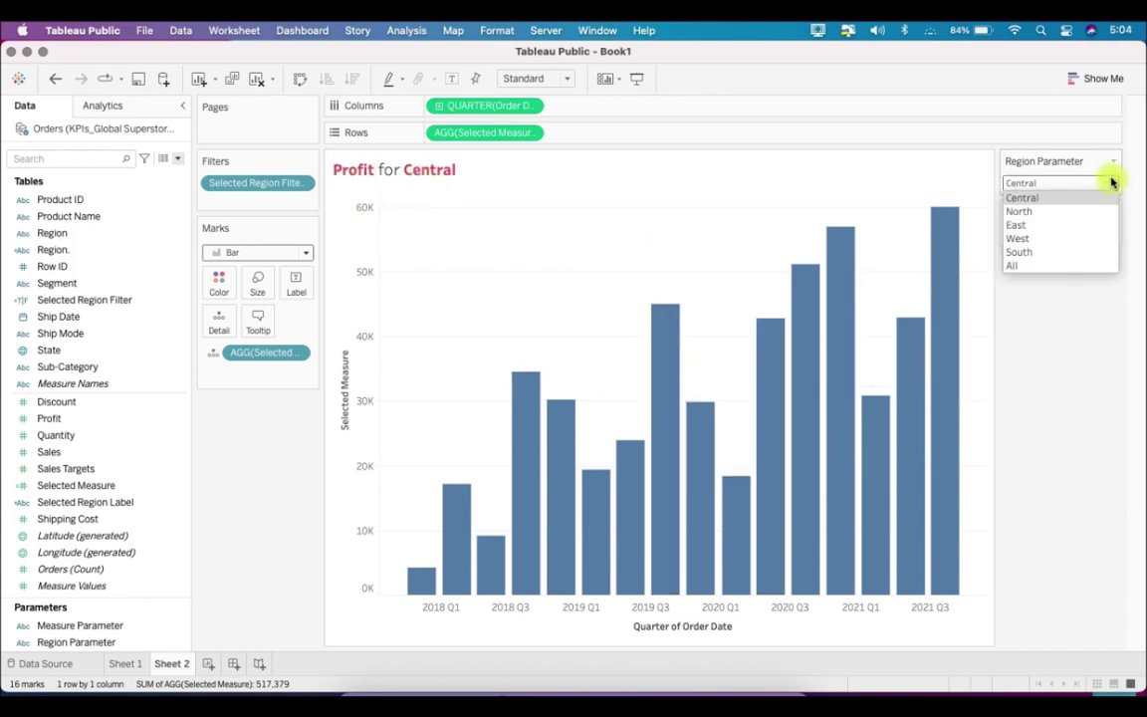
left_click(1098, 224)
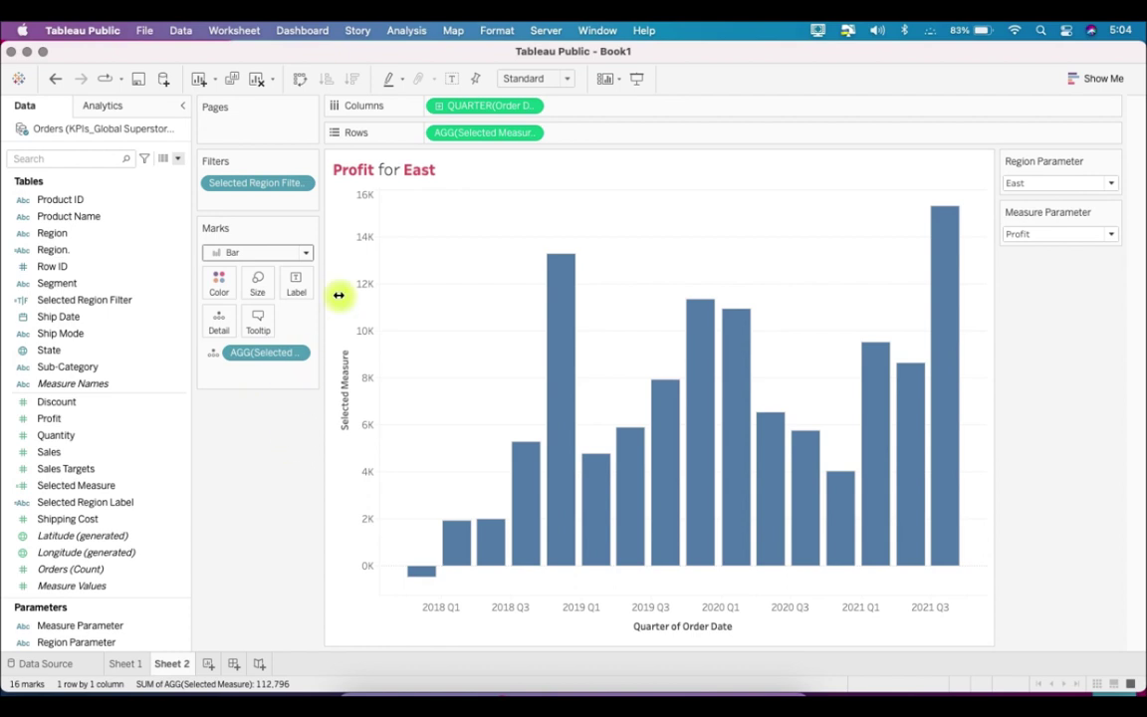
left_click(205, 668)
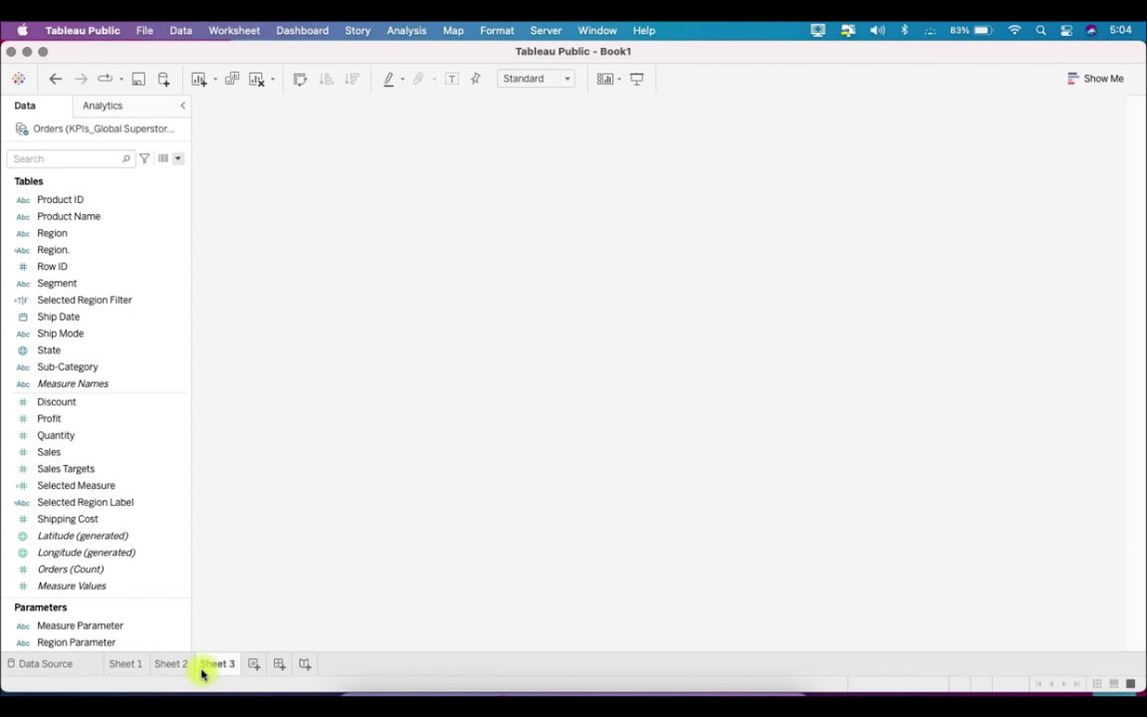
Put Region across the columns, hiding the Sheet 3 title and the Region field label
scroll(92, 468, "up", 5)
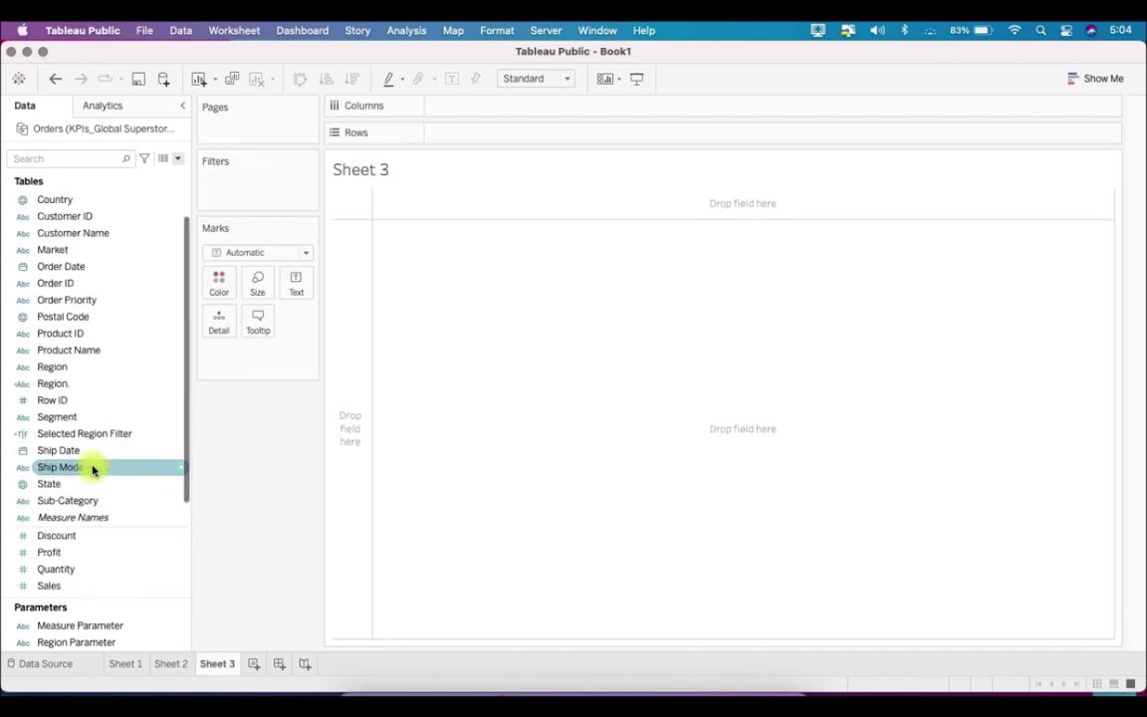
left_click_drag(103, 418, 507, 136)
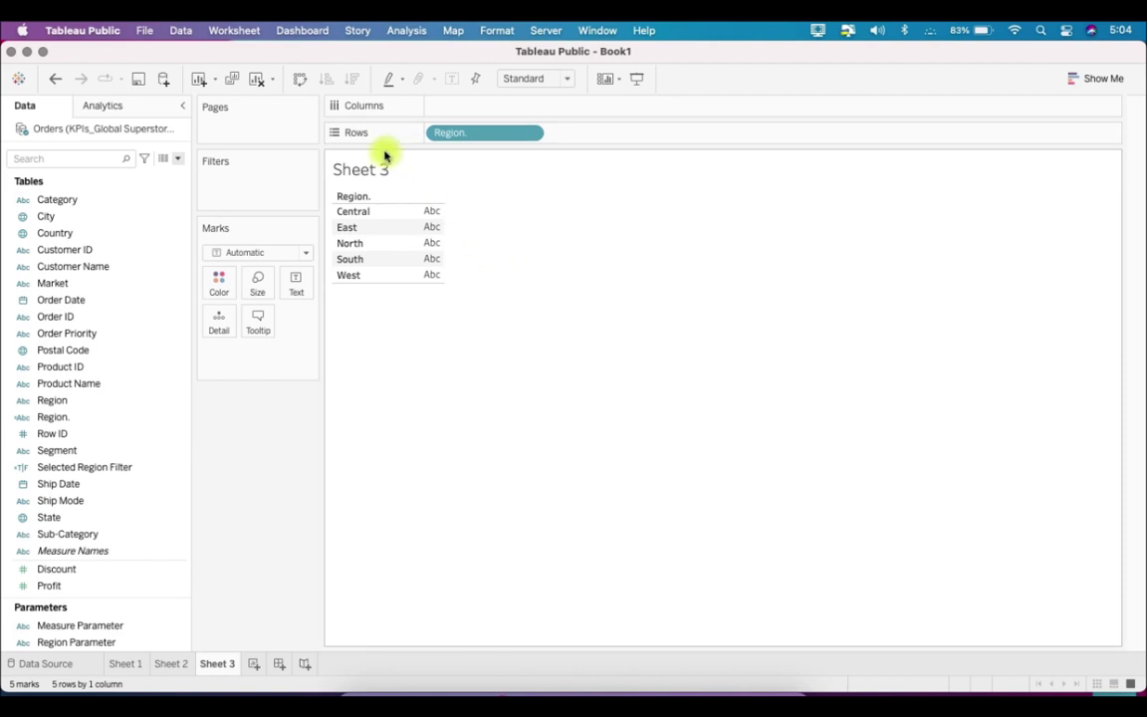
left_click(301, 78)
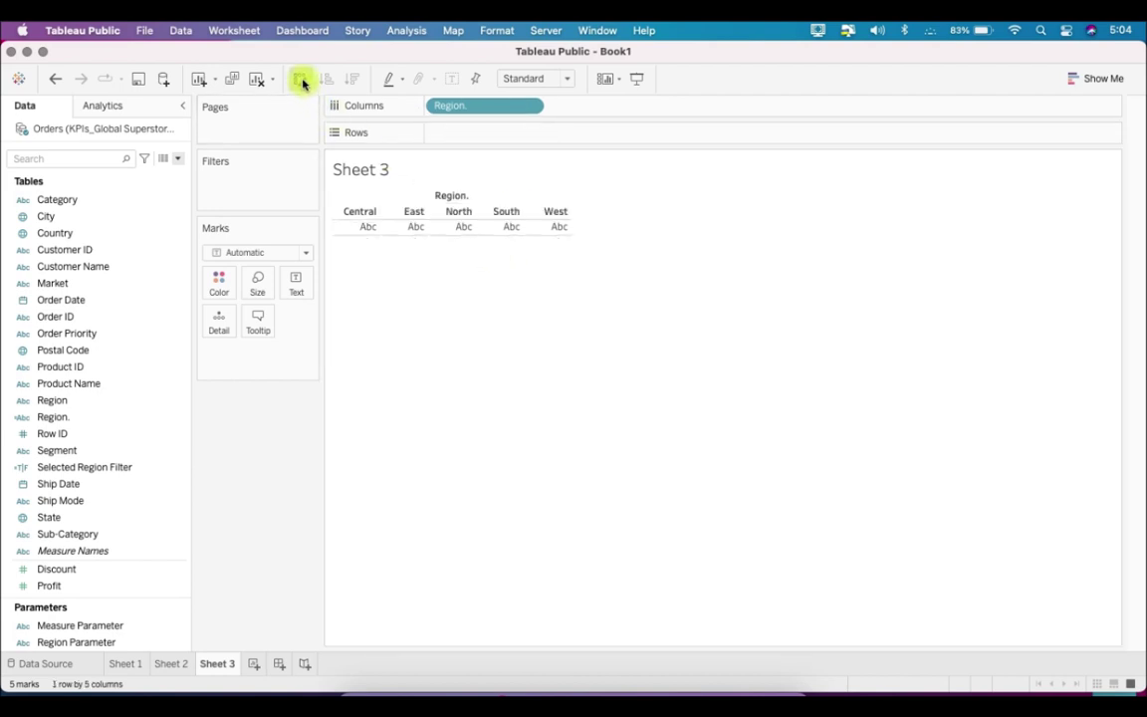
right_click(377, 174)
left_click(412, 211)
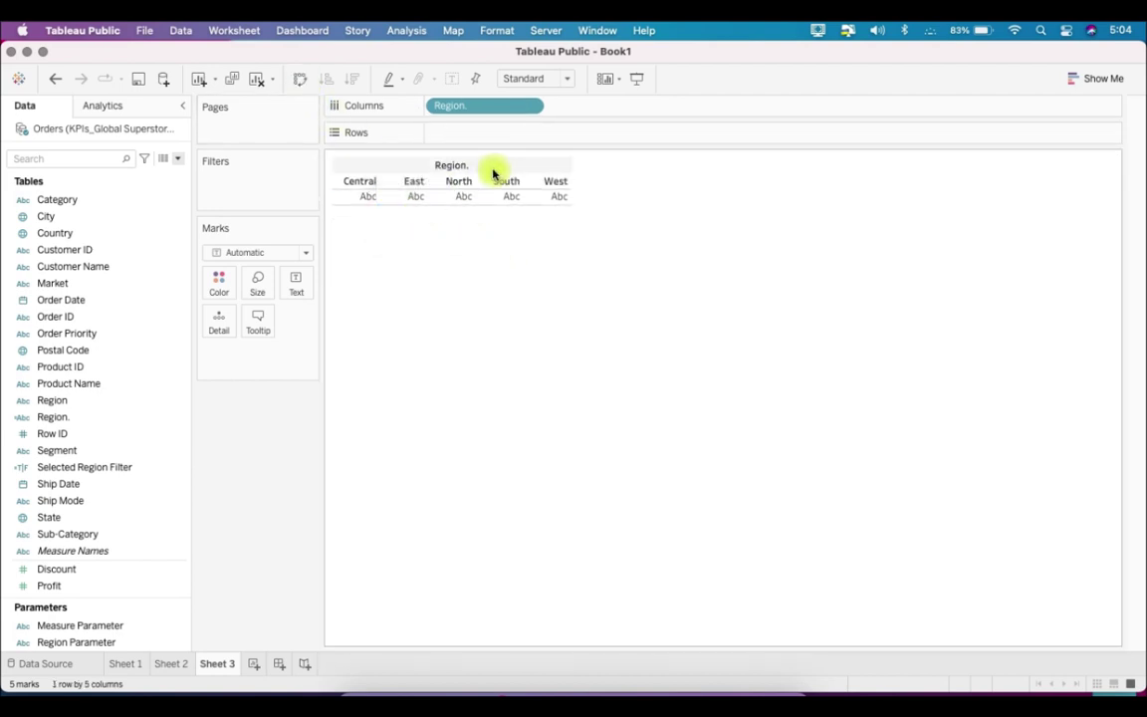
right_click(461, 167)
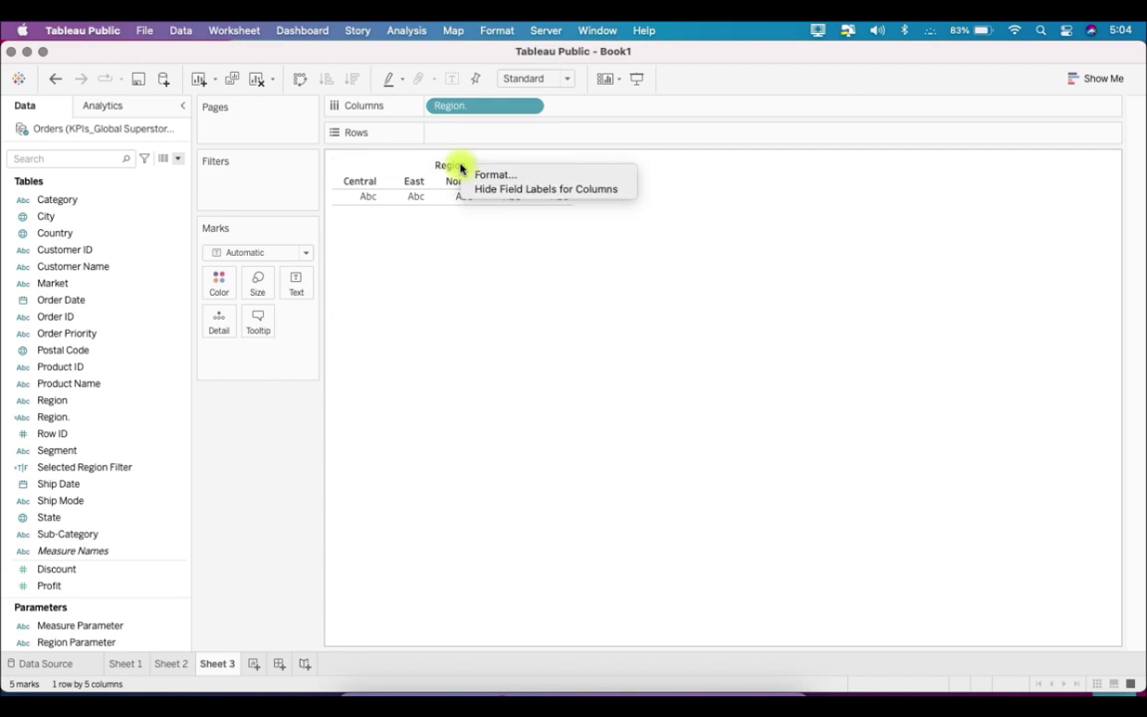
left_click(504, 196)
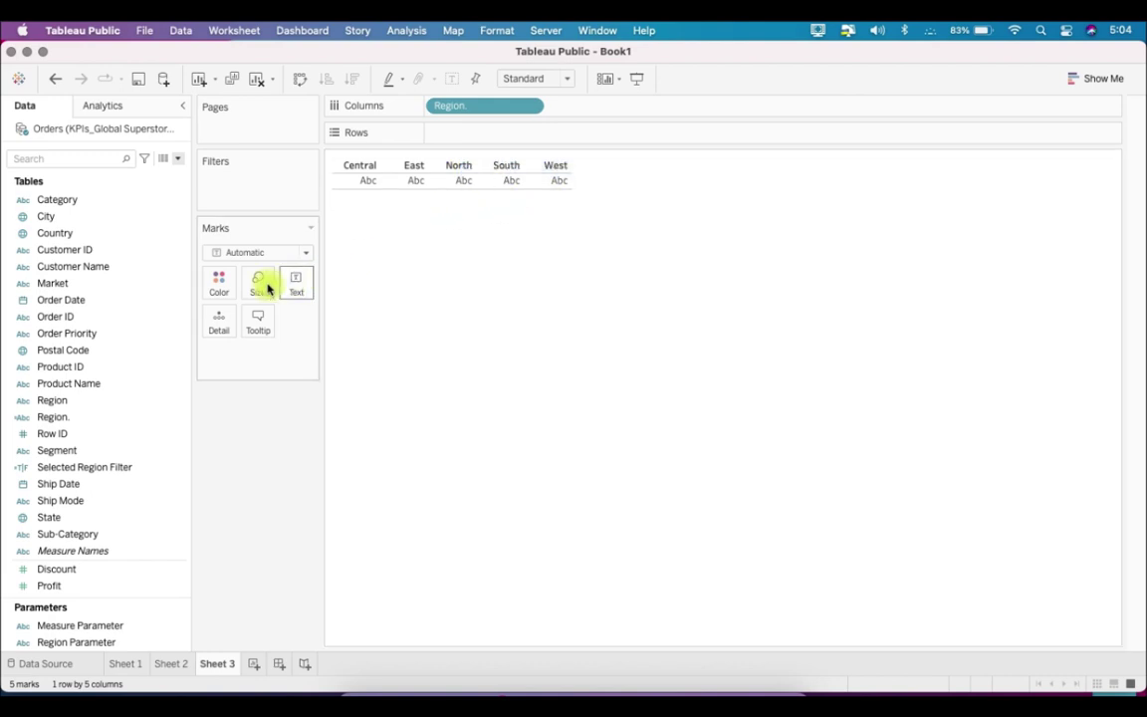
Make the Abc marks white and resize the region headers taller and wider
left_click(221, 286)
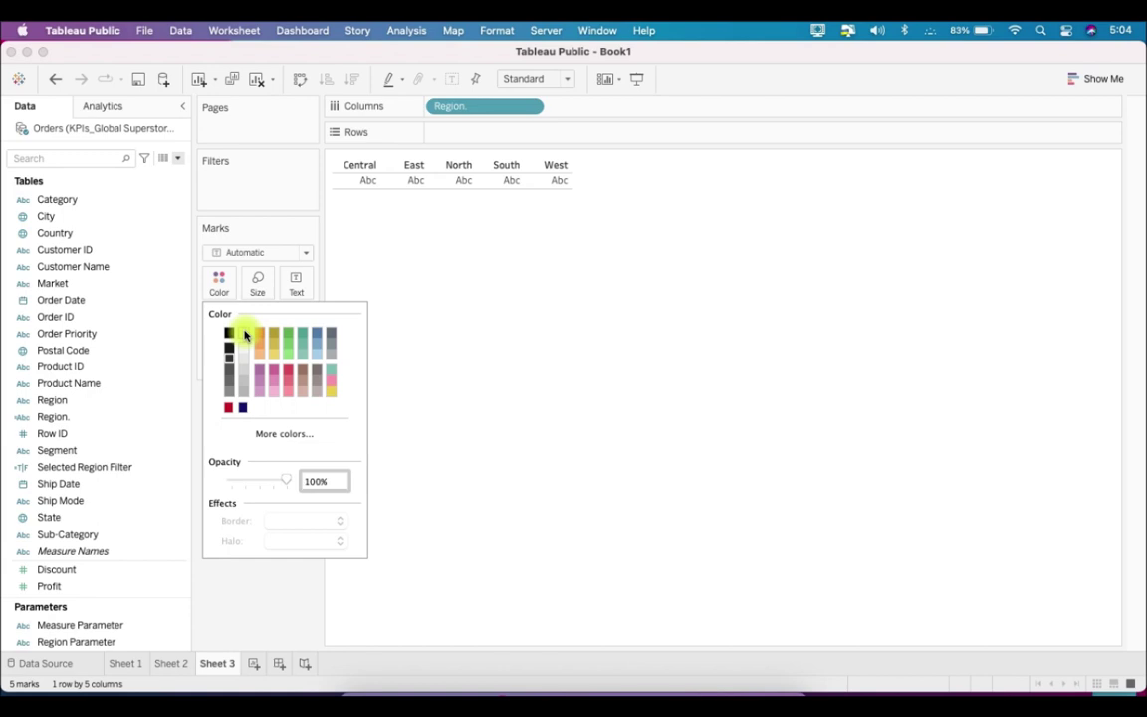
left_click(474, 297)
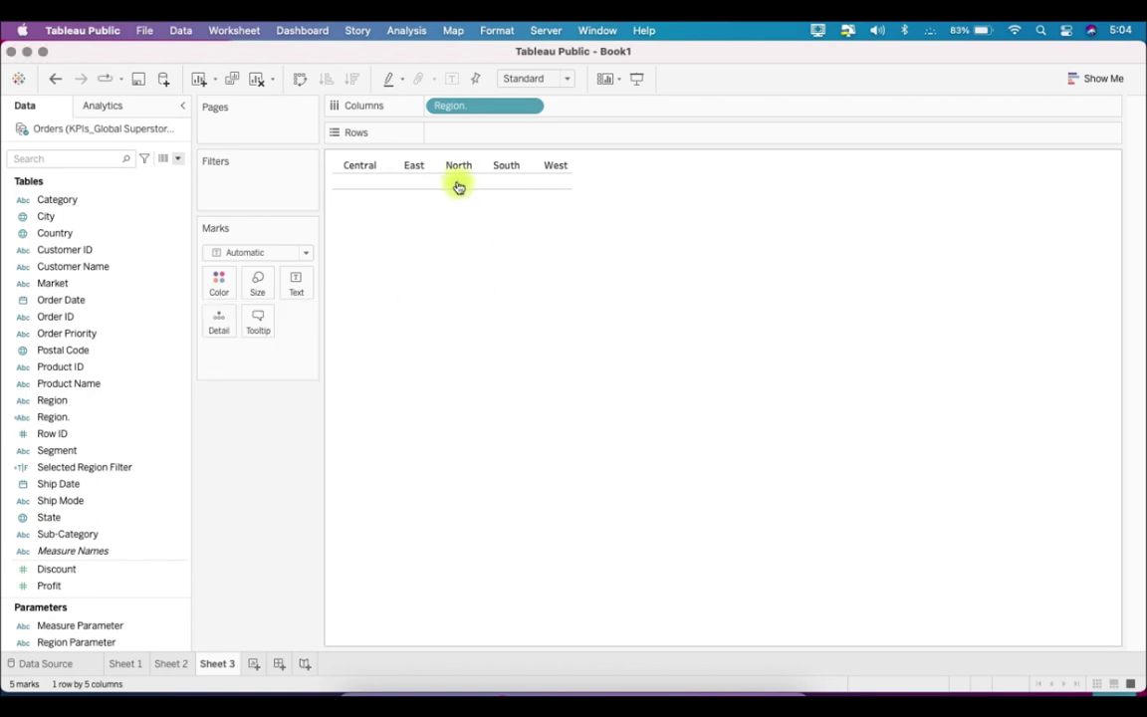
left_click_drag(457, 174, 456, 195)
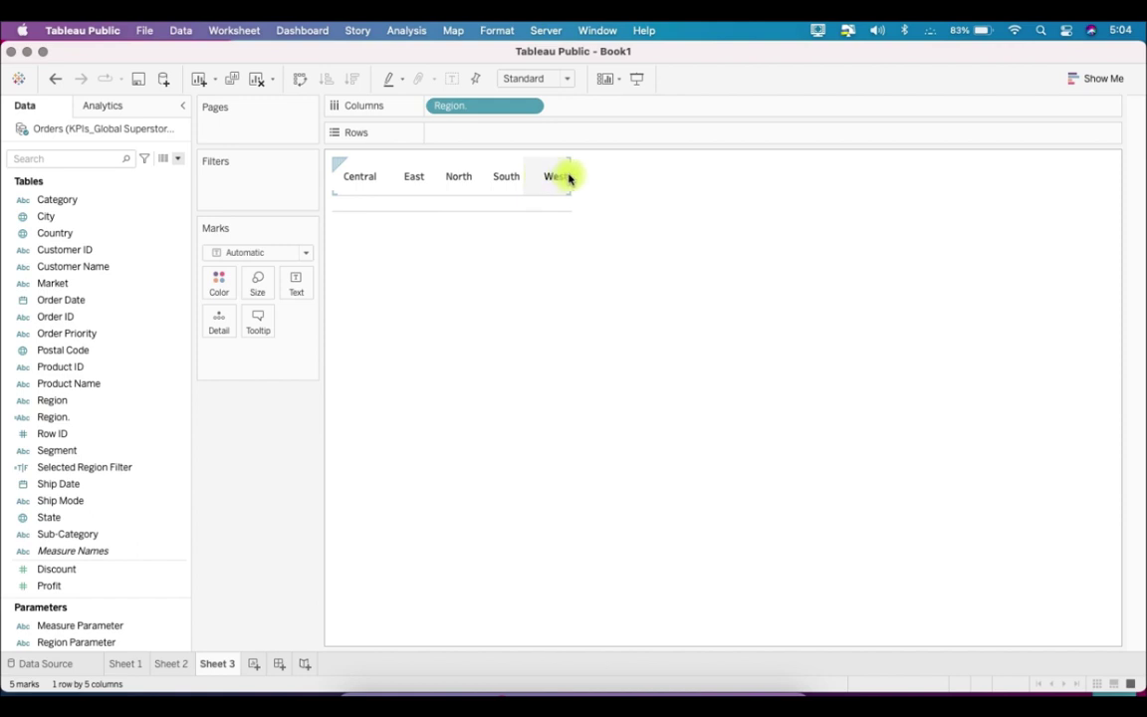
left_click_drag(570, 177, 617, 183)
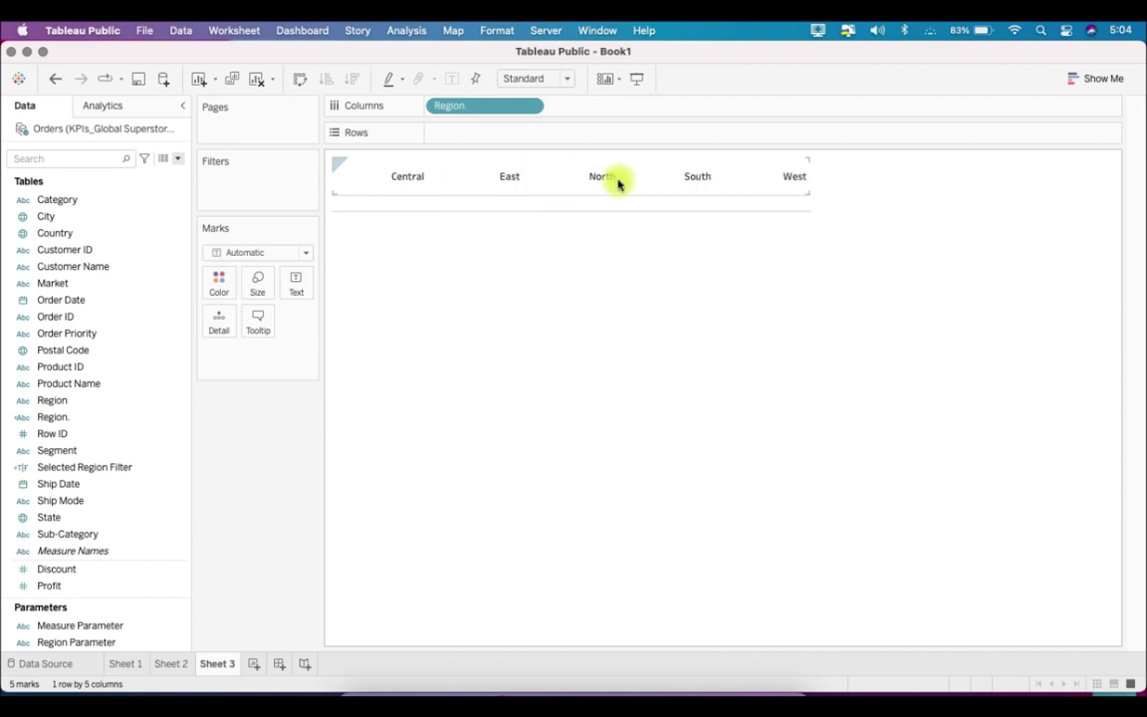
left_click_drag(611, 206, 615, 192)
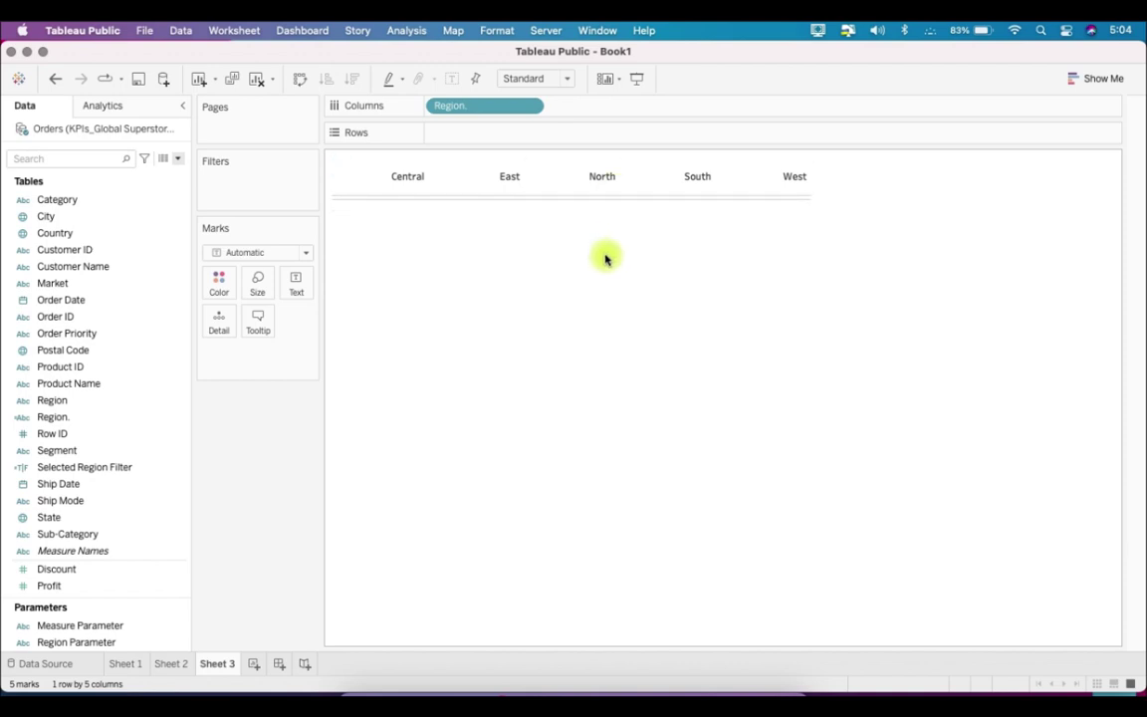
Center the header text horizontally and vertically
left_click(495, 31)
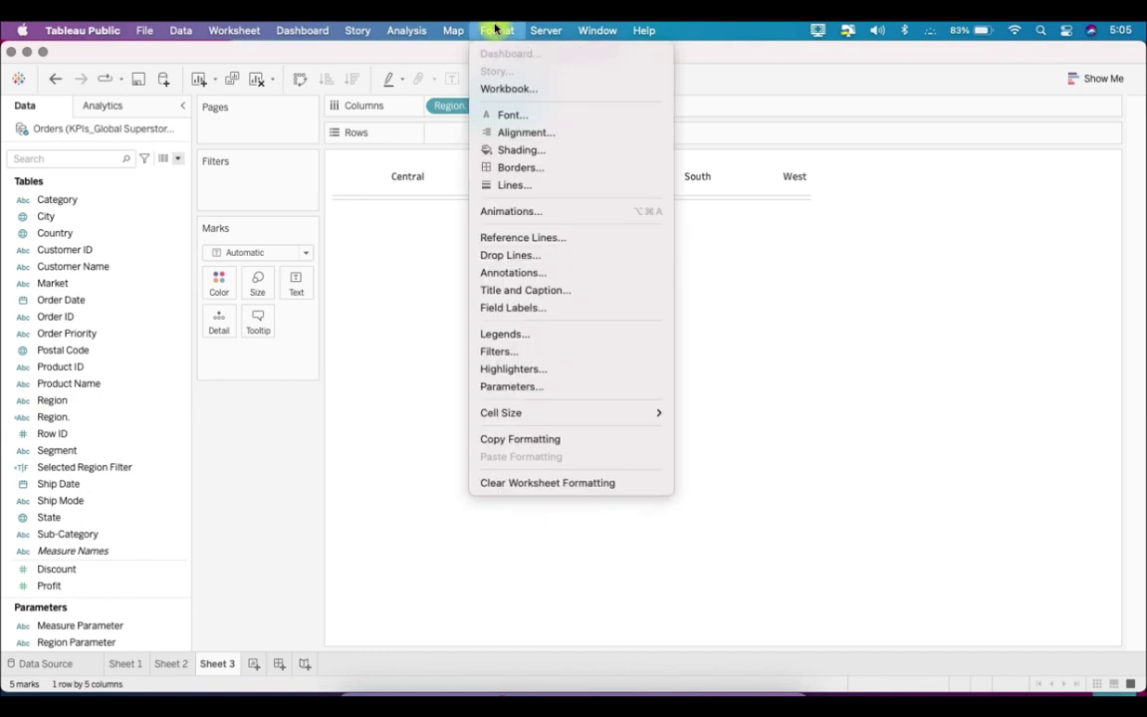
left_click(519, 133)
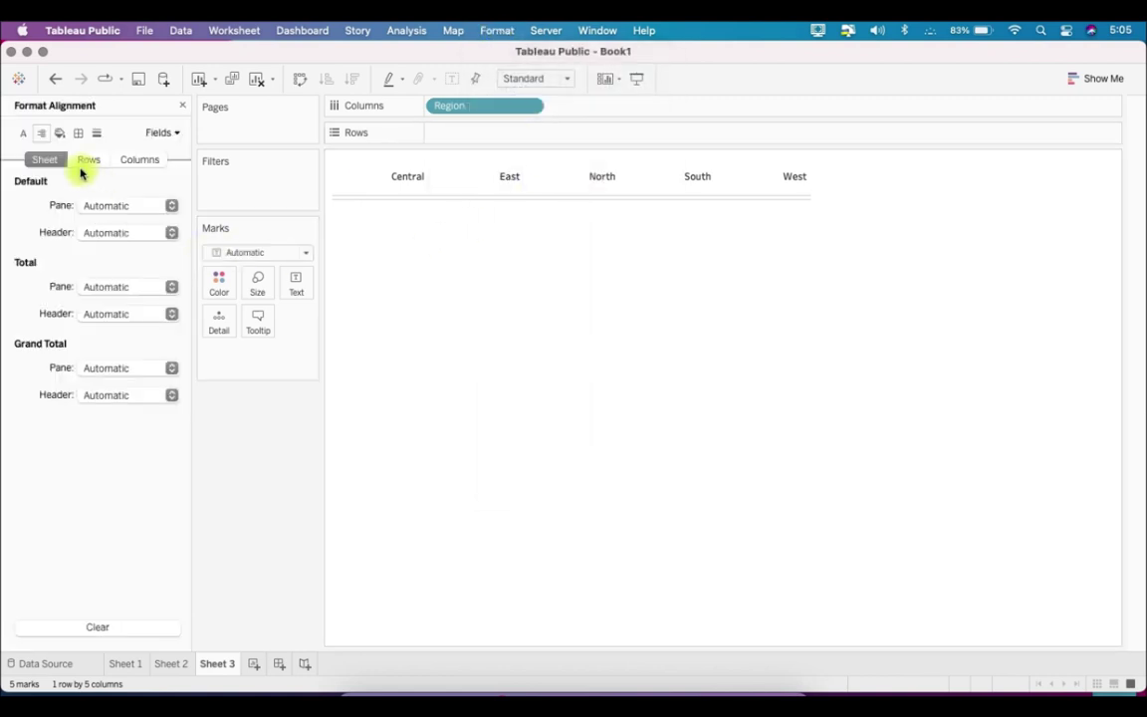
left_click(122, 233)
left_click(122, 307)
left_click(123, 385)
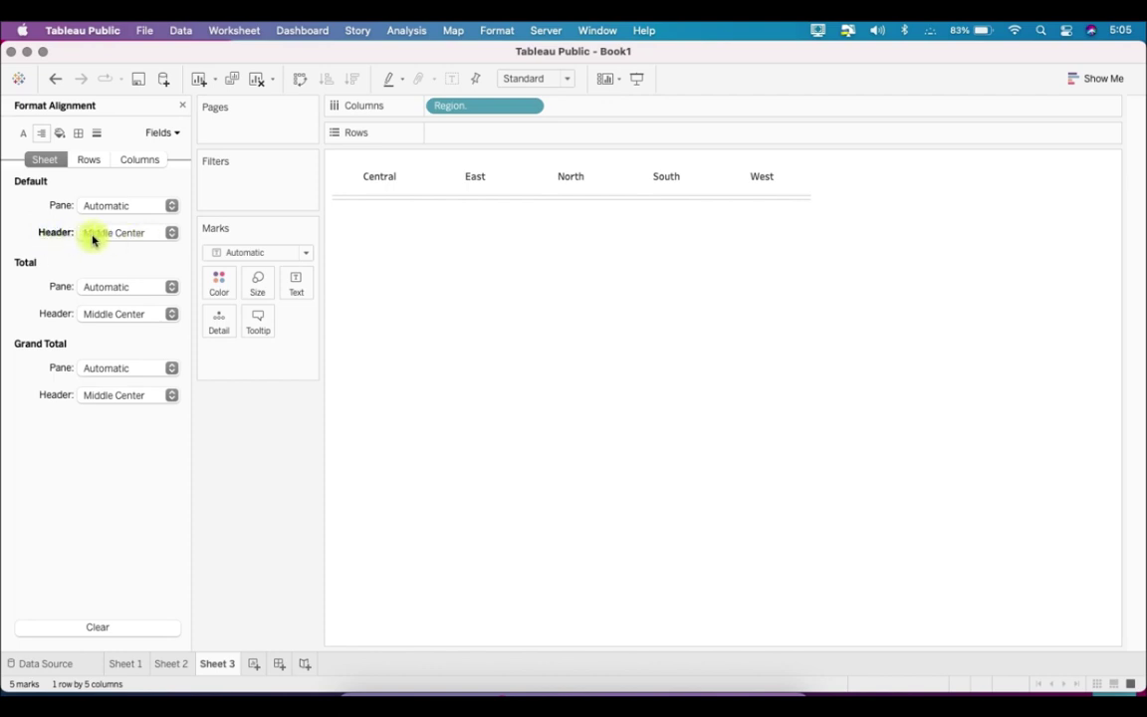
Set the worksheet font to Tableau Bold, size 10
left_click(23, 134)
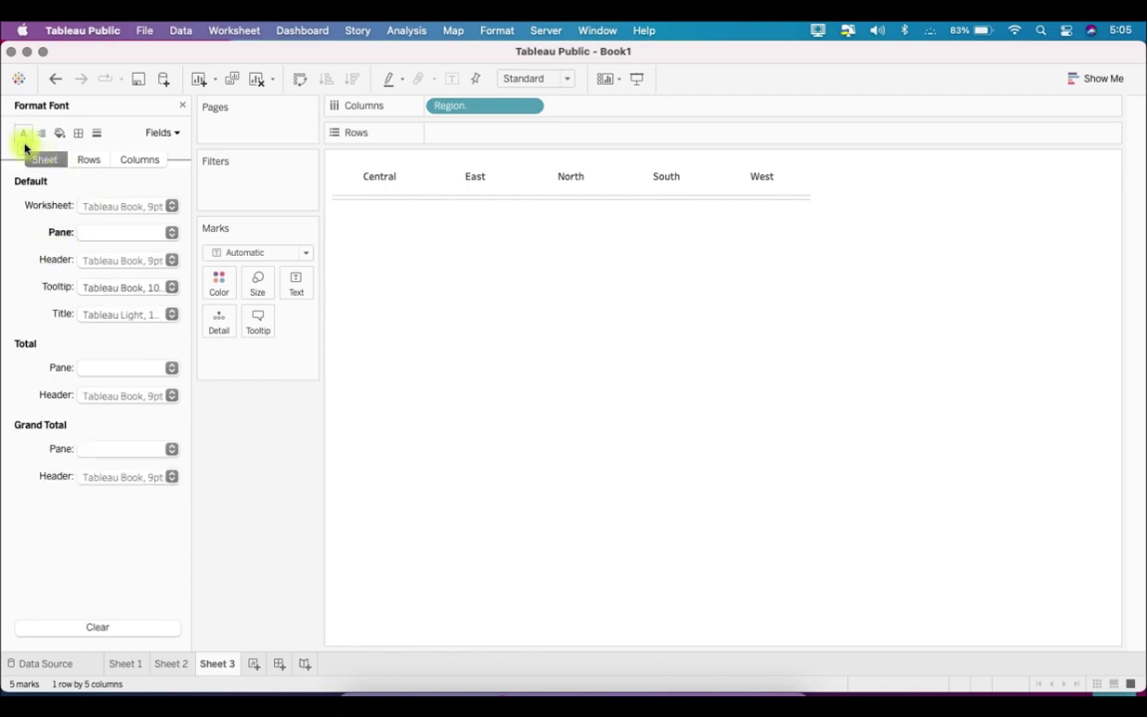
left_click(115, 210)
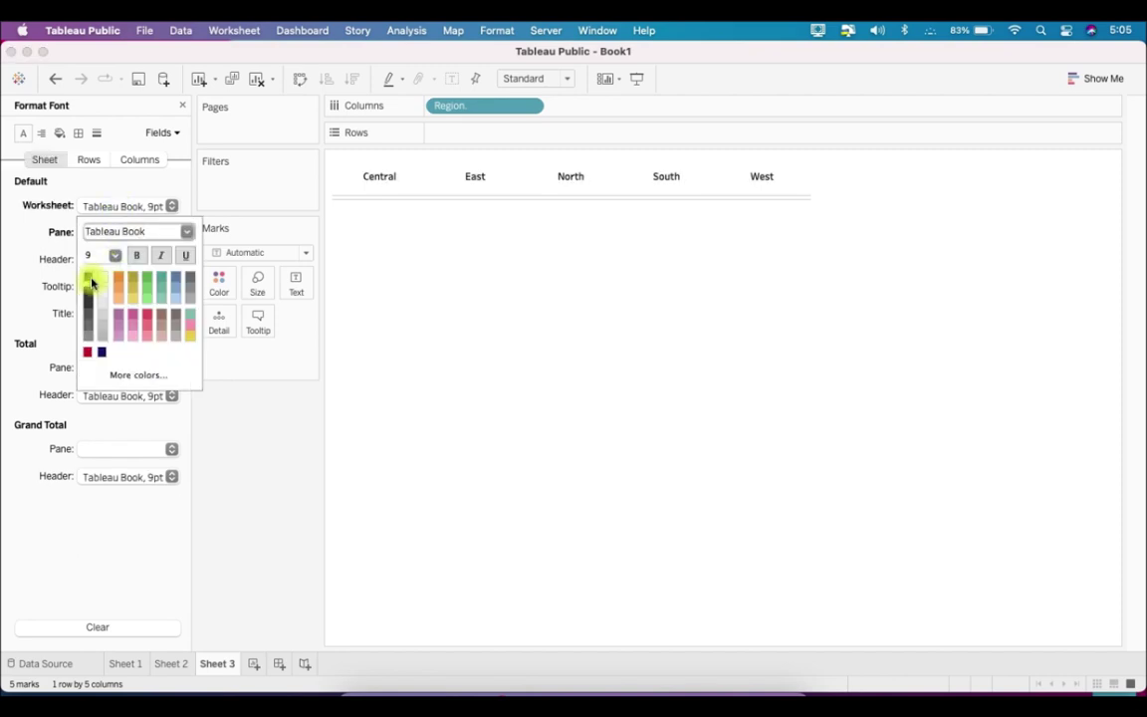
left_click(185, 234)
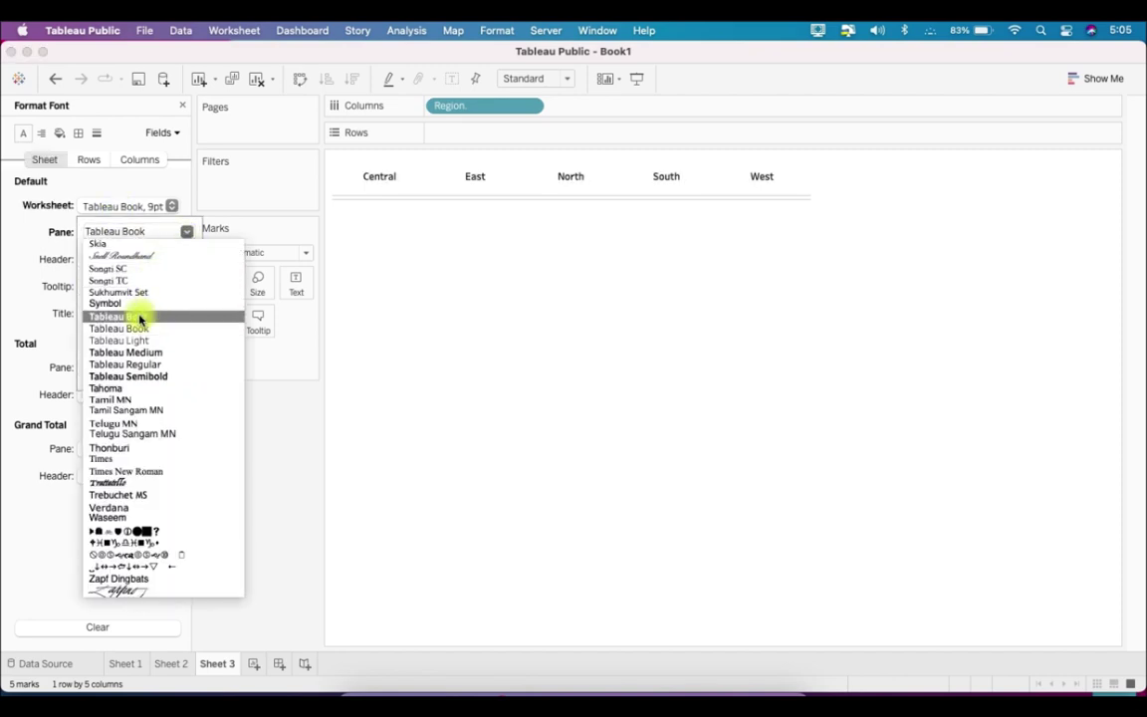
left_click(129, 318)
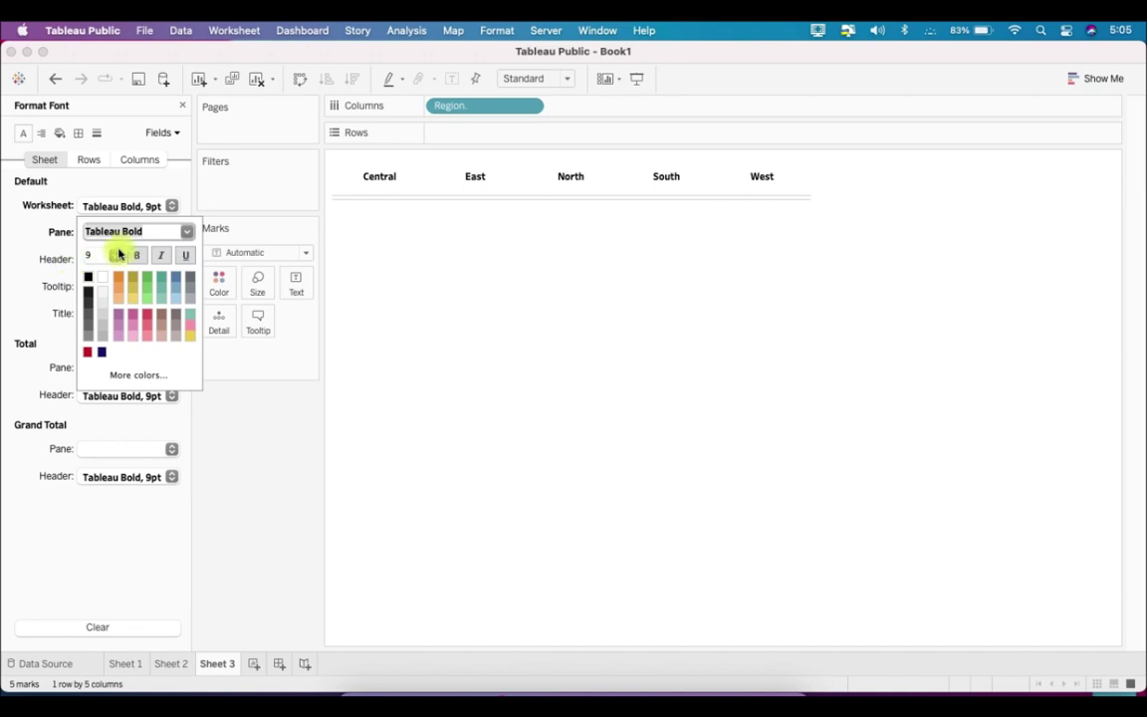
left_click(116, 256)
left_click(110, 290)
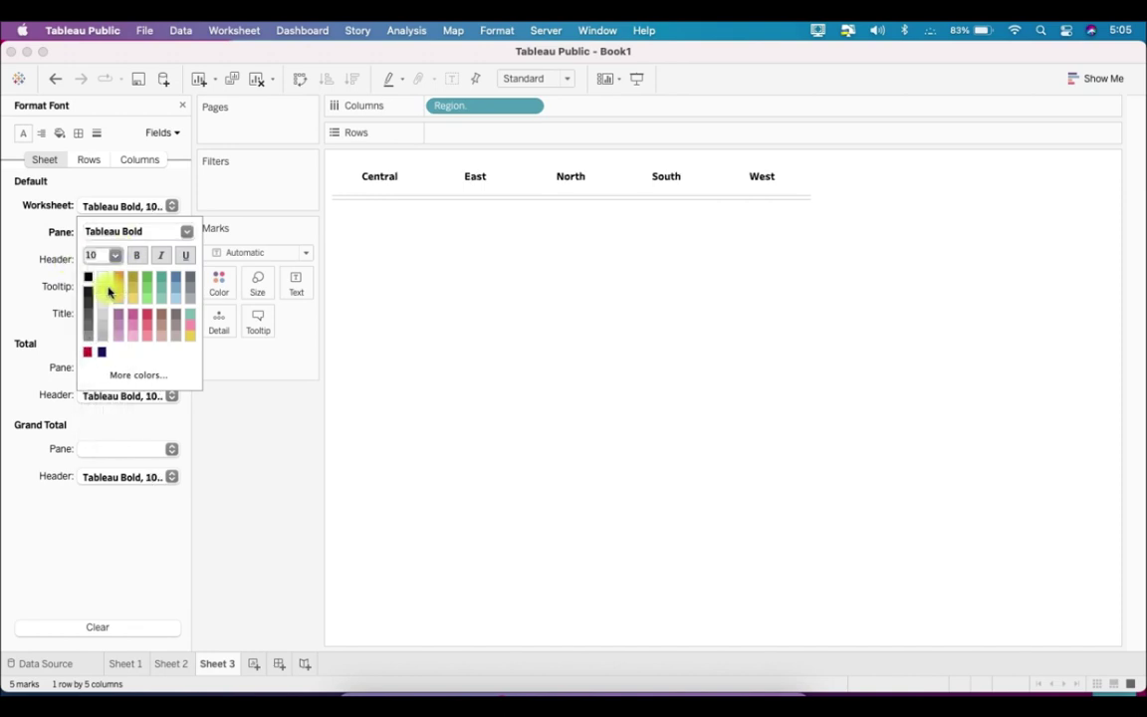
left_click(79, 130)
Give the column dividers a heavier line and draw solid borders around each region header
left_click(78, 132)
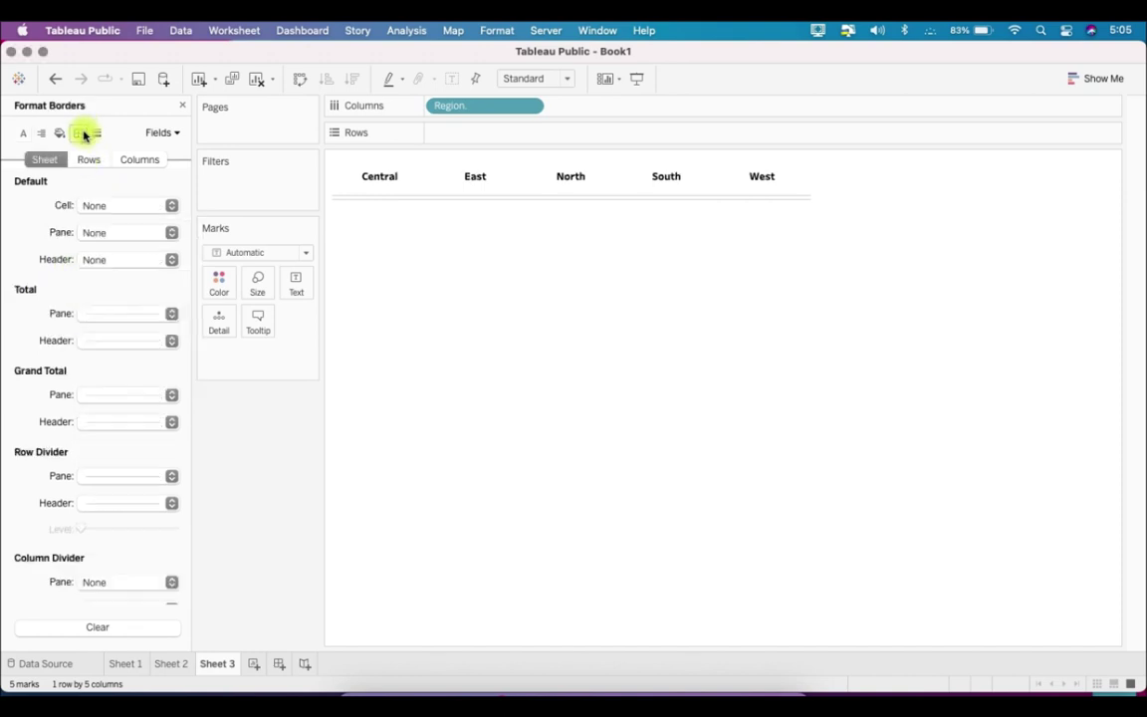
scroll(140, 394, "down", 3)
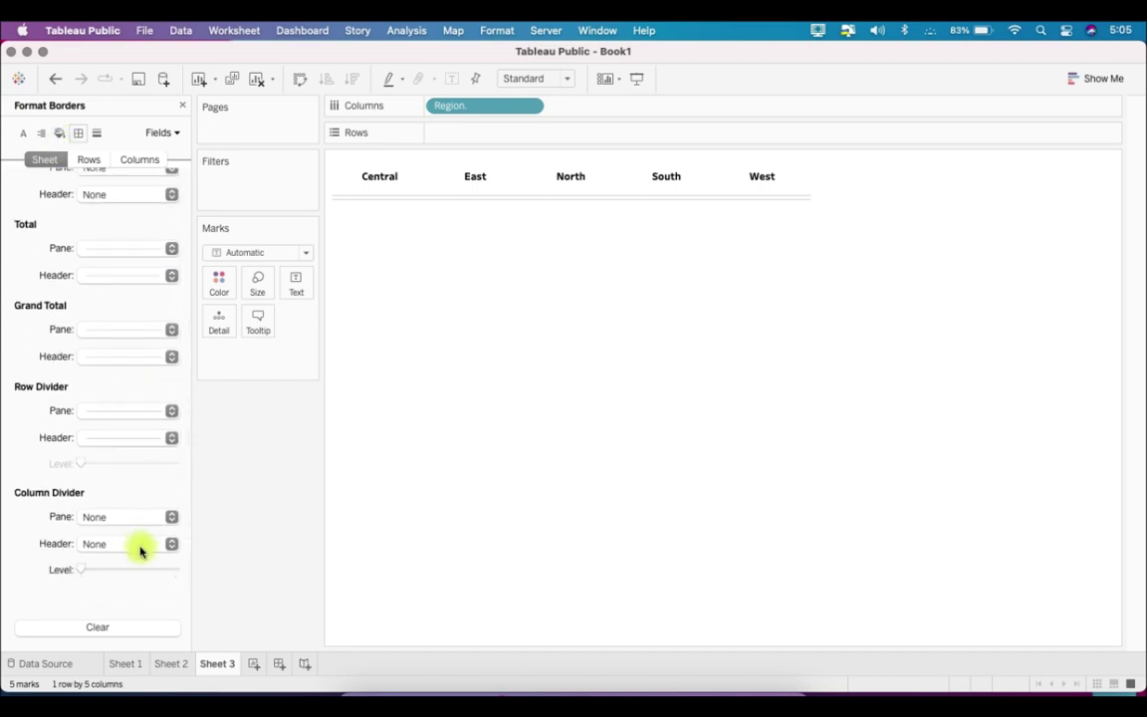
left_click(140, 550)
left_click(161, 394)
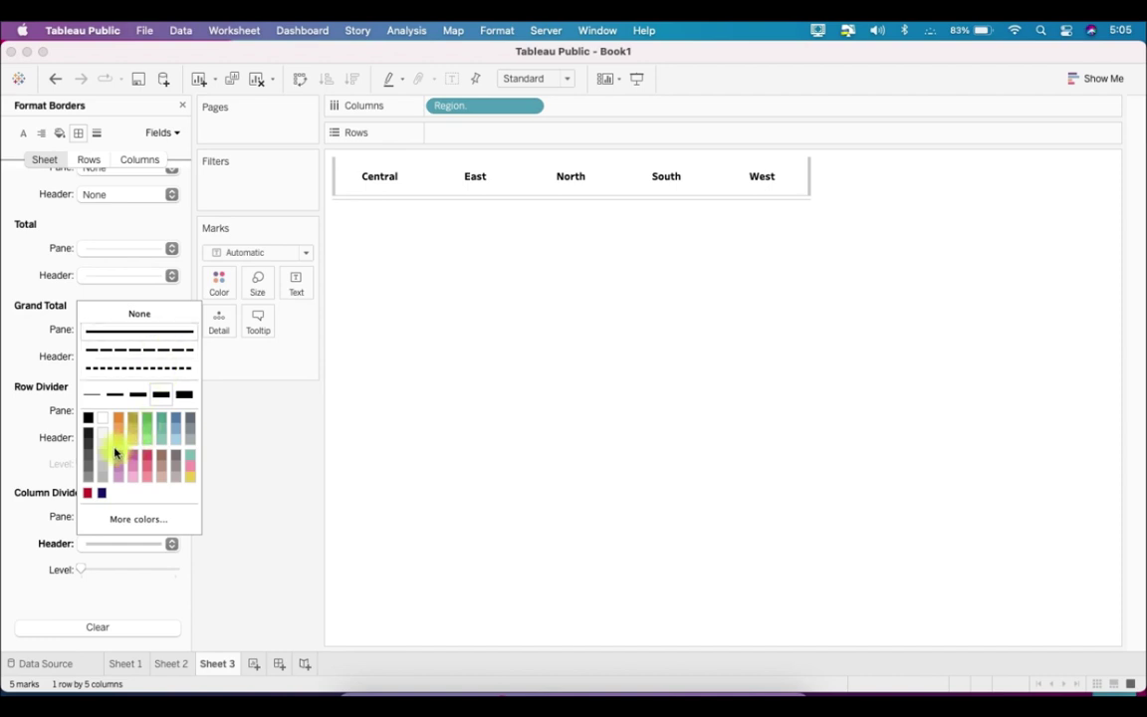
left_click(22, 471)
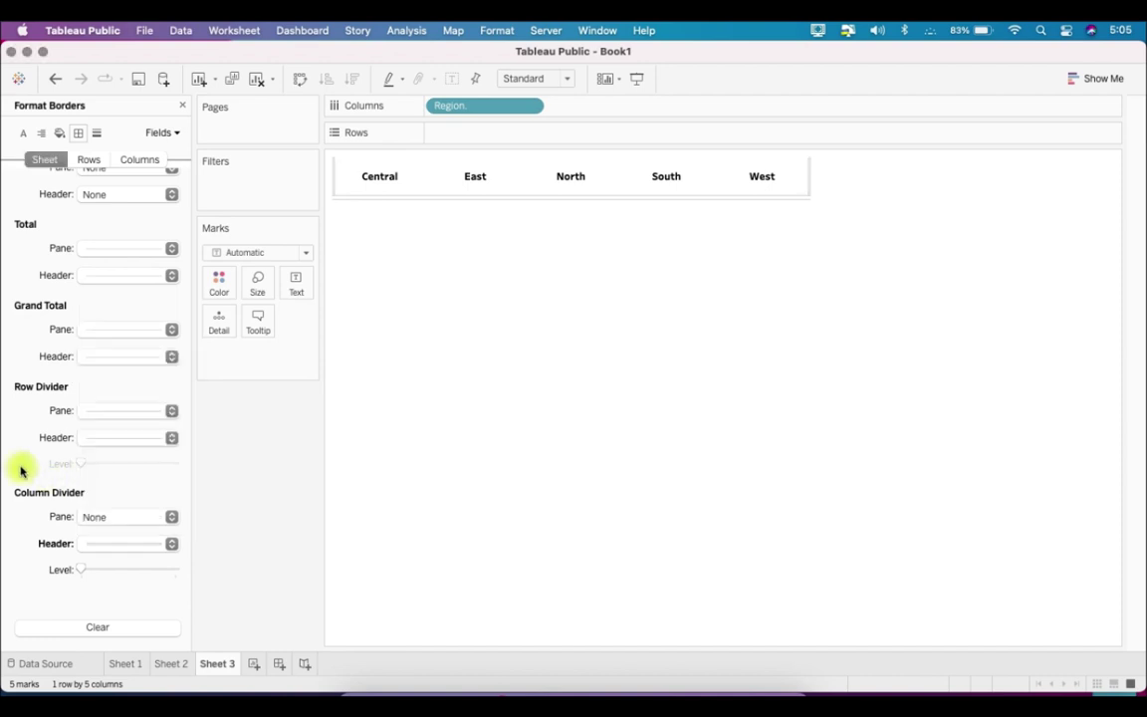
left_click(129, 538)
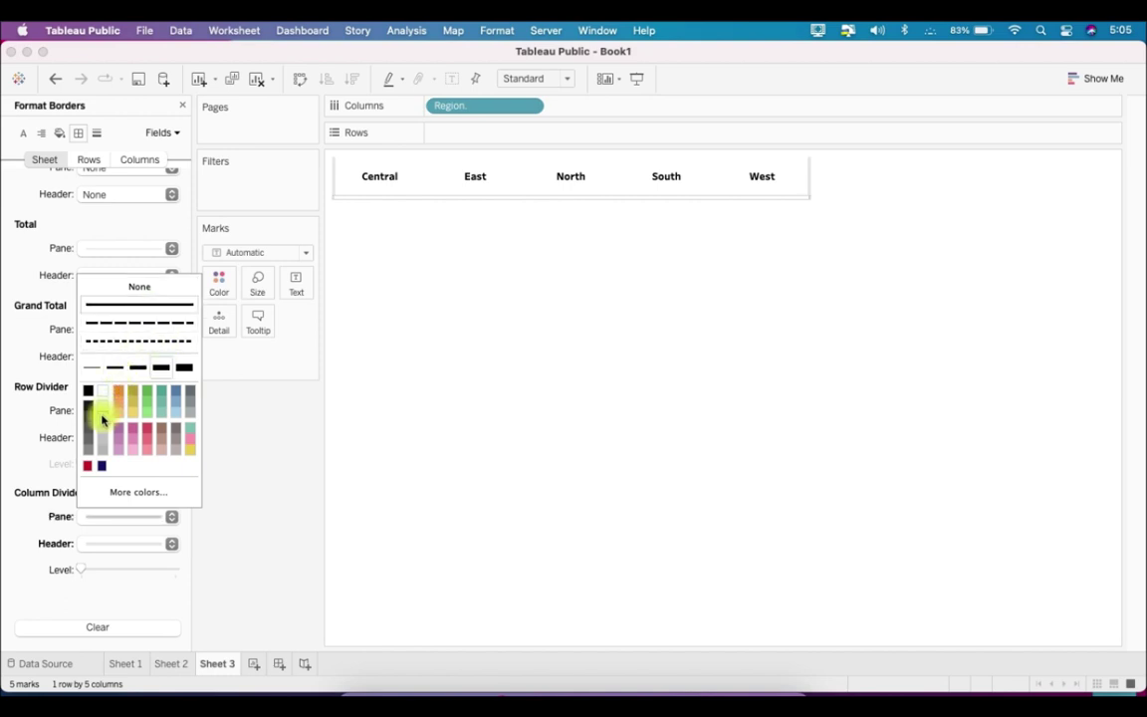
left_click(31, 435)
left_click(87, 160)
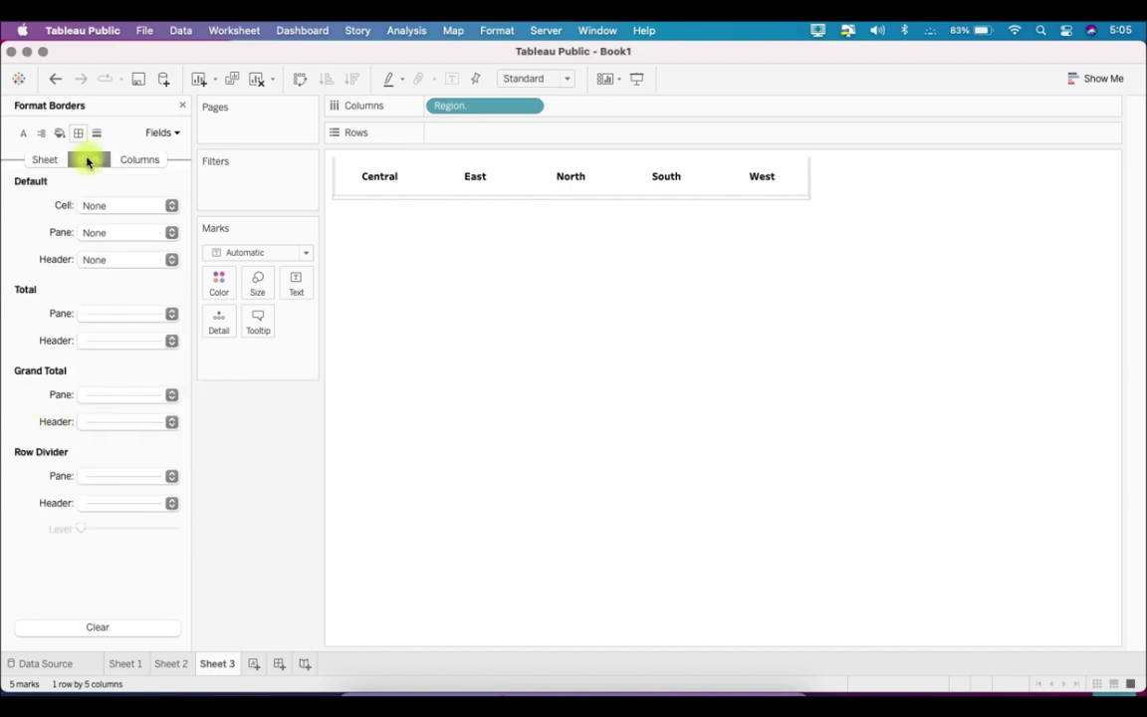
left_click(139, 159)
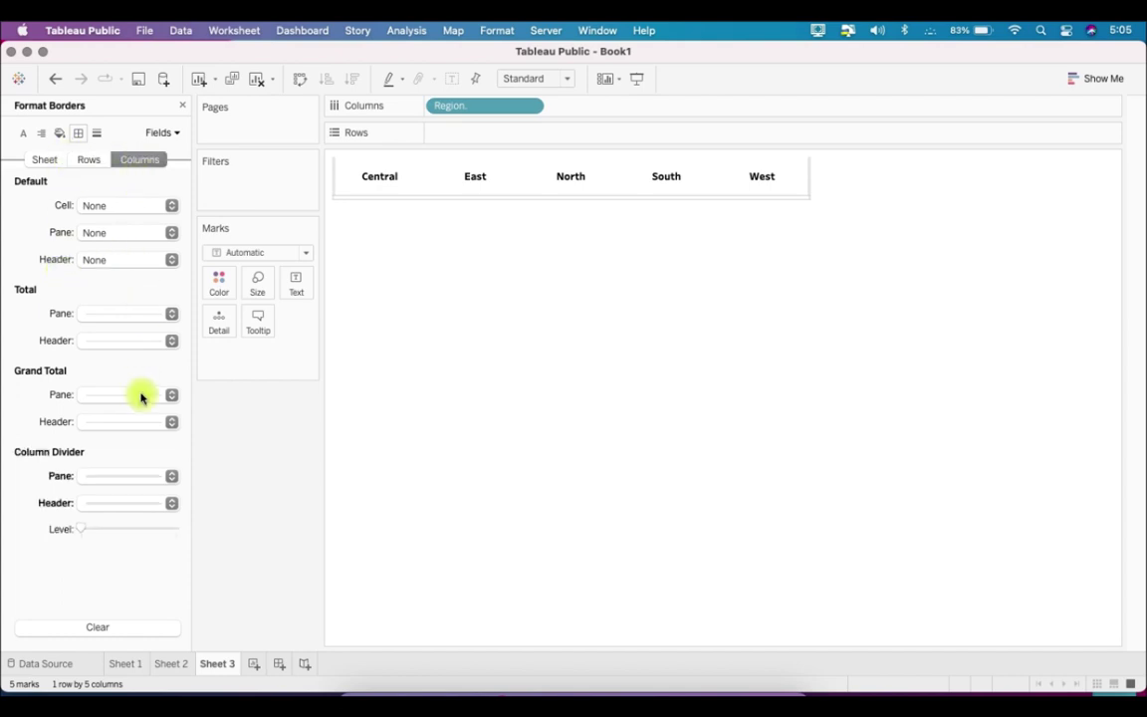
left_click(134, 259)
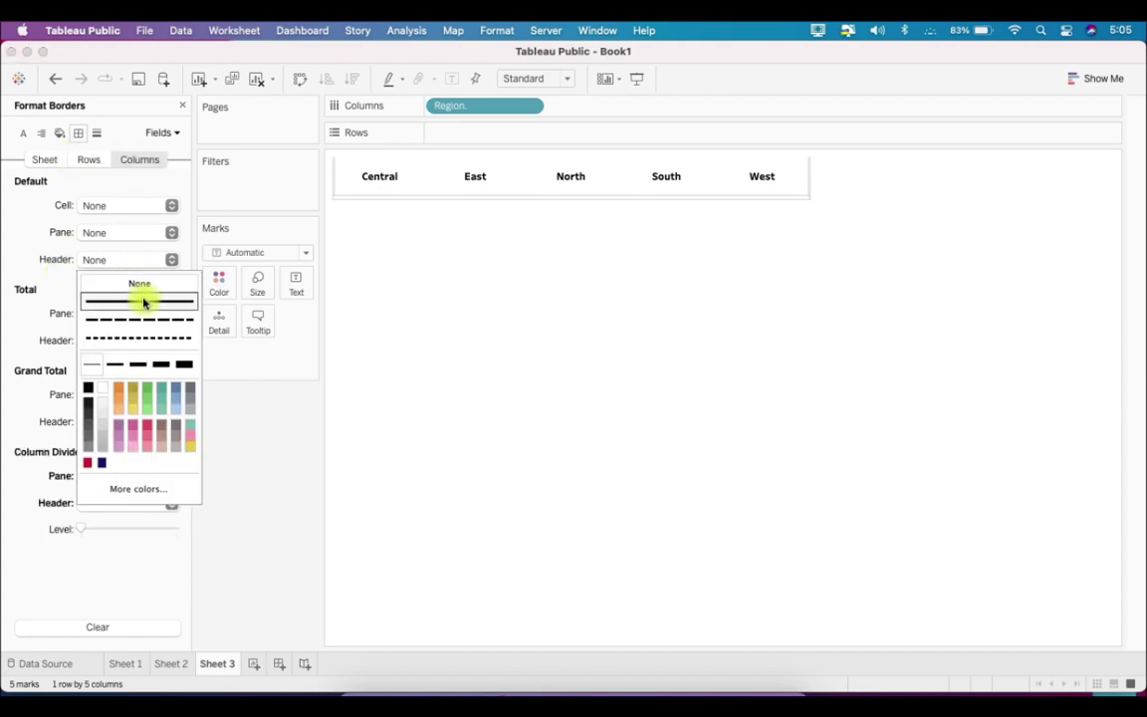
left_click(163, 367)
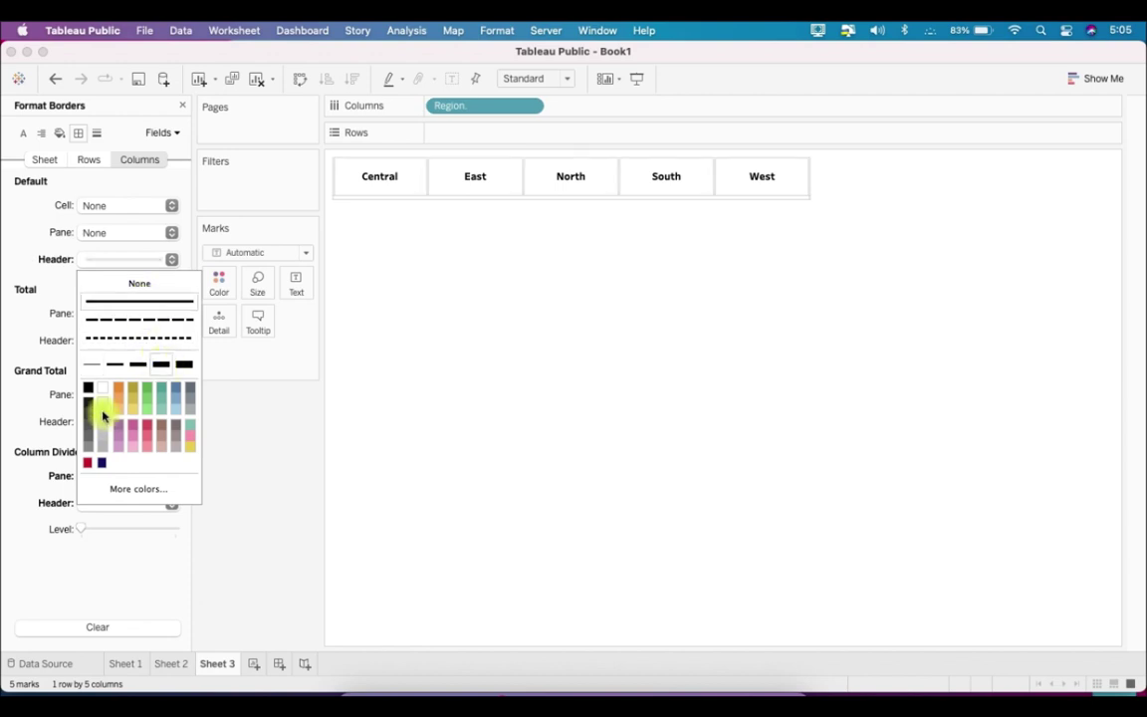
left_click(249, 390)
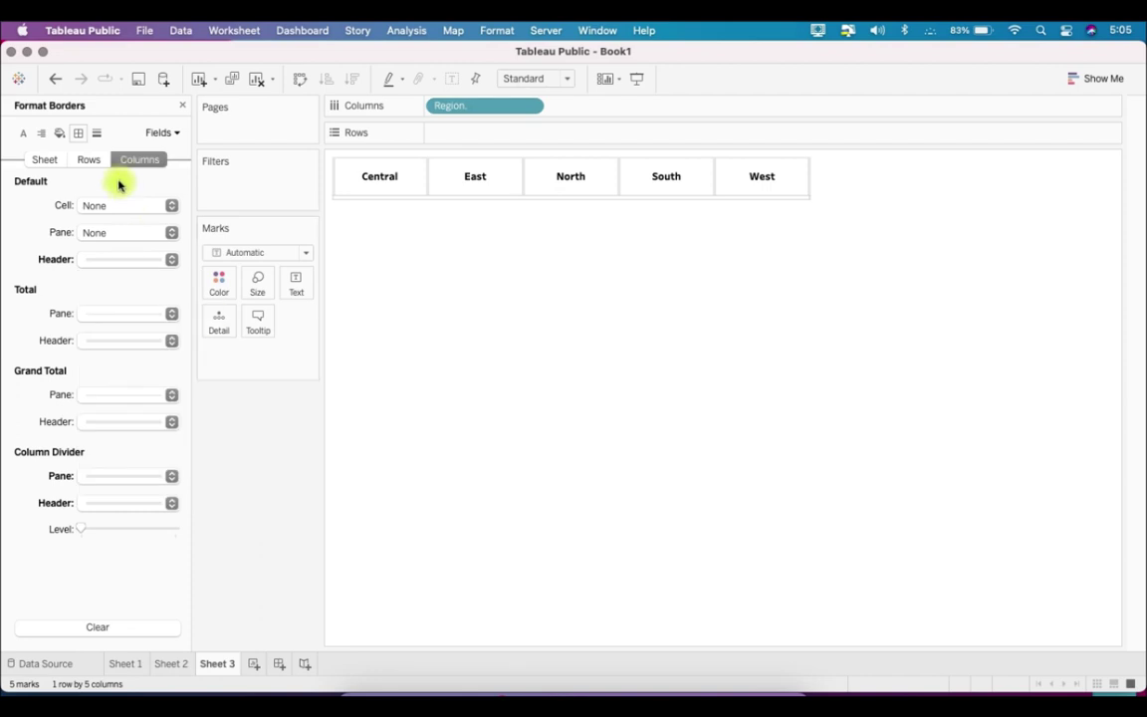
Shade the default header cells grey
left_click(59, 134)
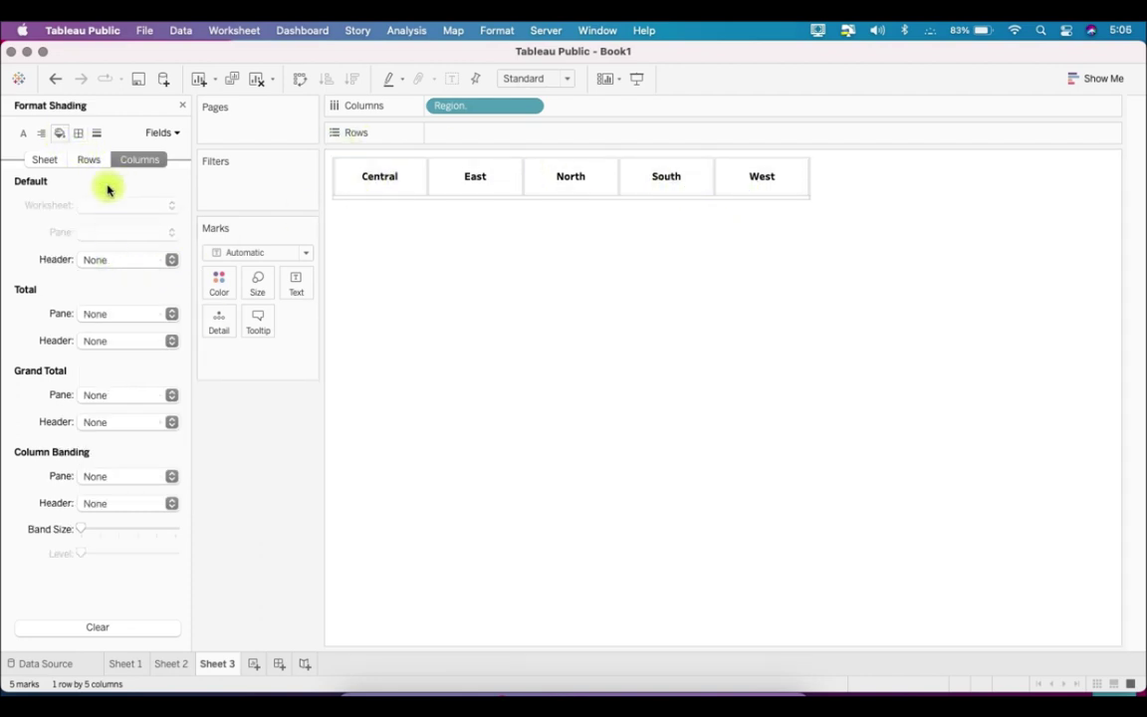
left_click(47, 161)
left_click(105, 259)
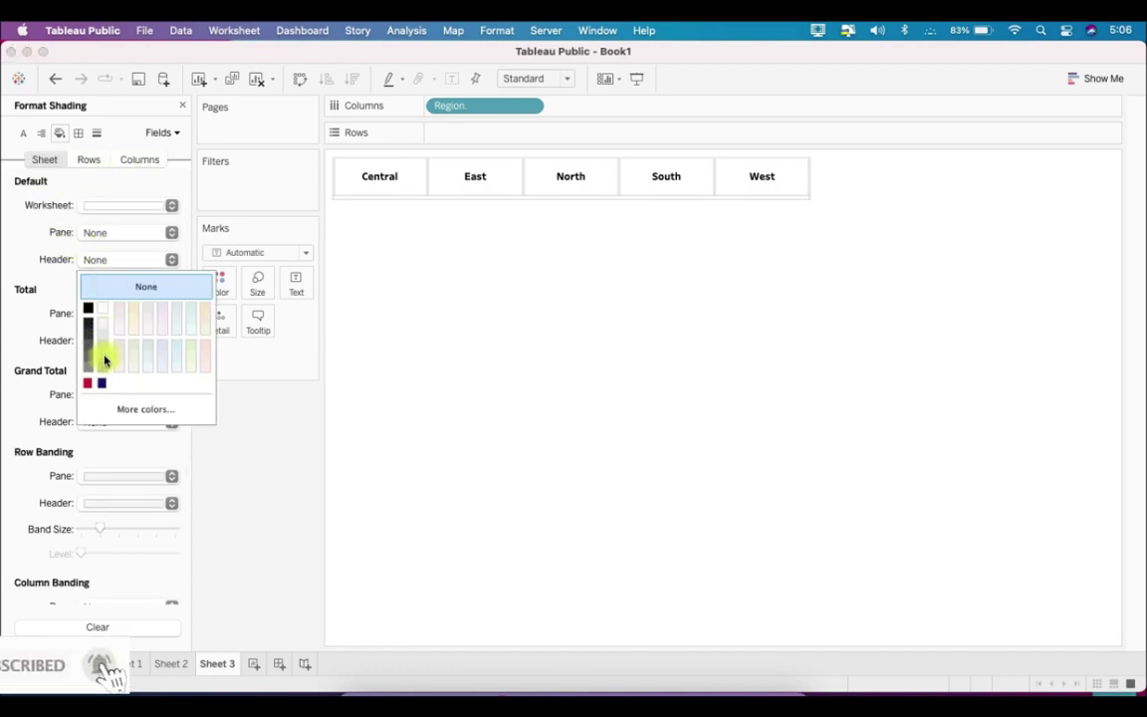
left_click(104, 361)
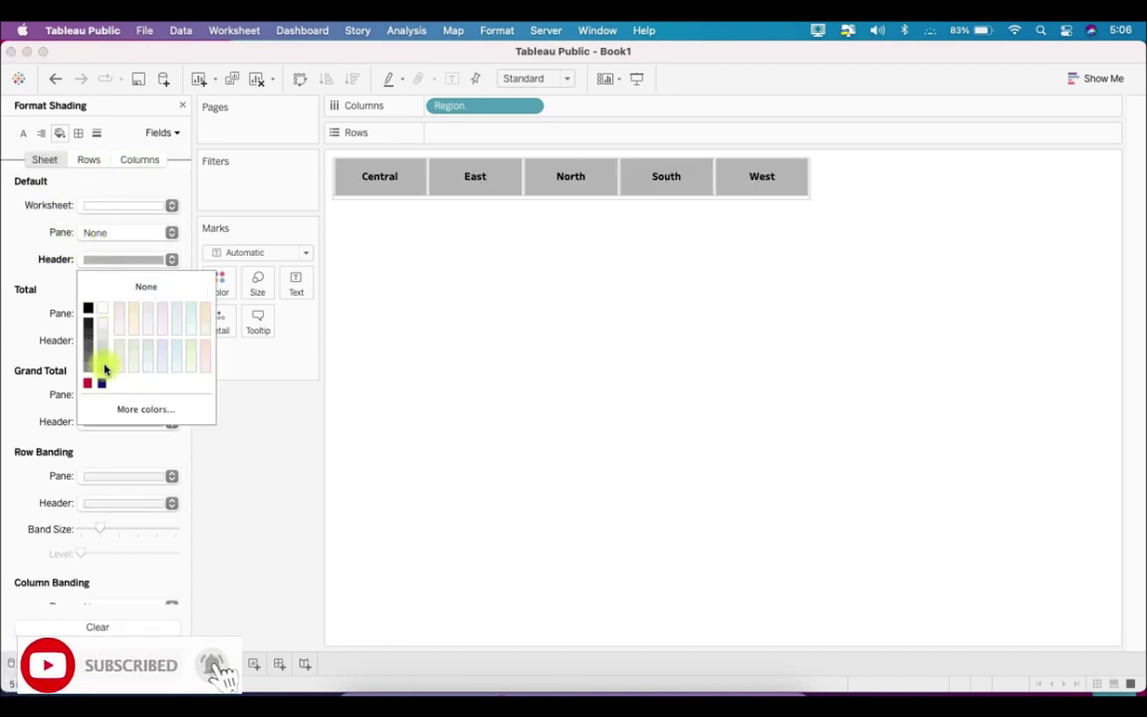
left_click(249, 510)
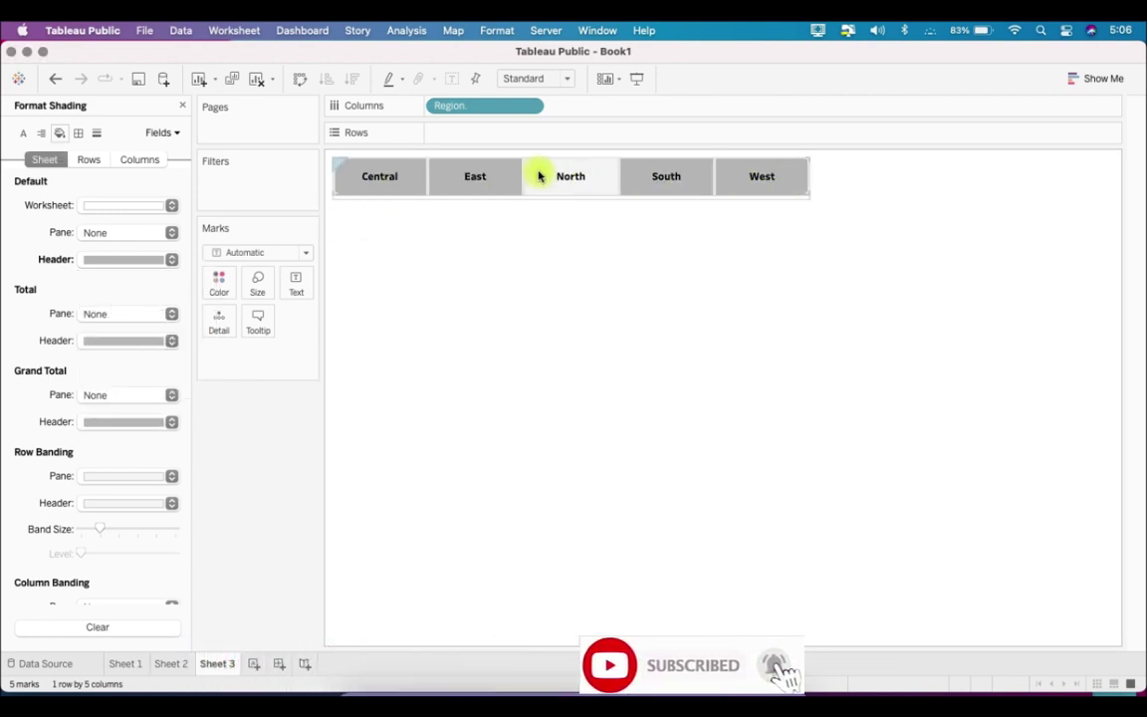
Rename Sheet 3 to 'Regions Slicers' and add a new Sheet 4
right_click(218, 665)
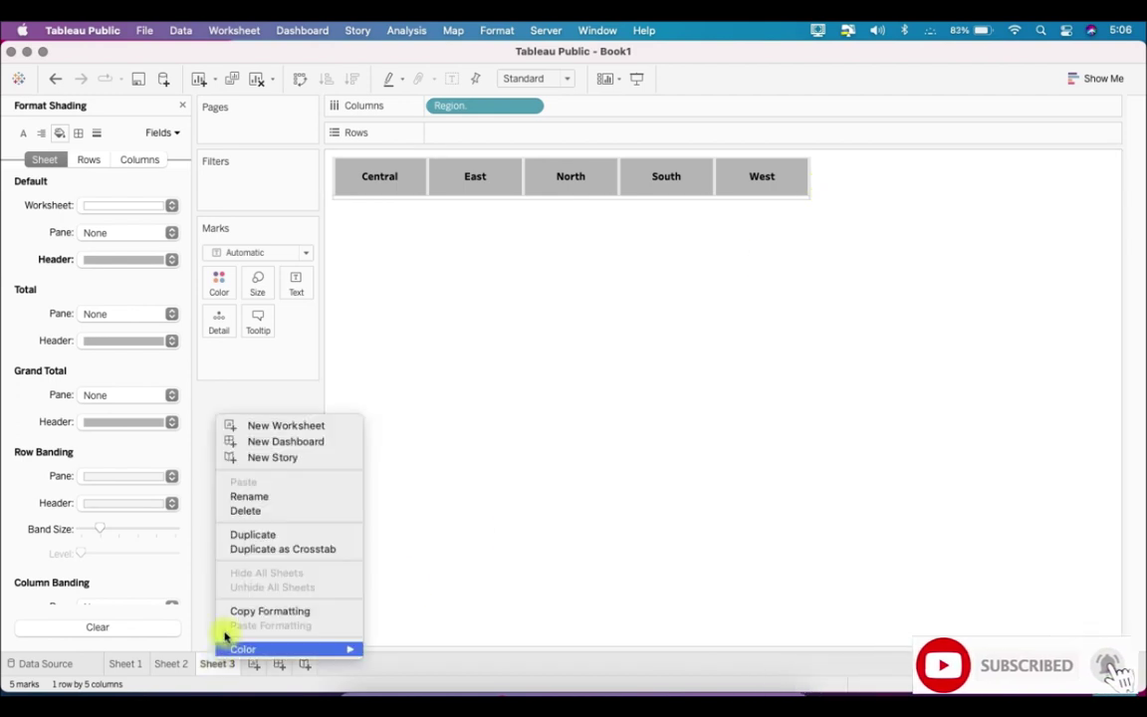
left_click(274, 498)
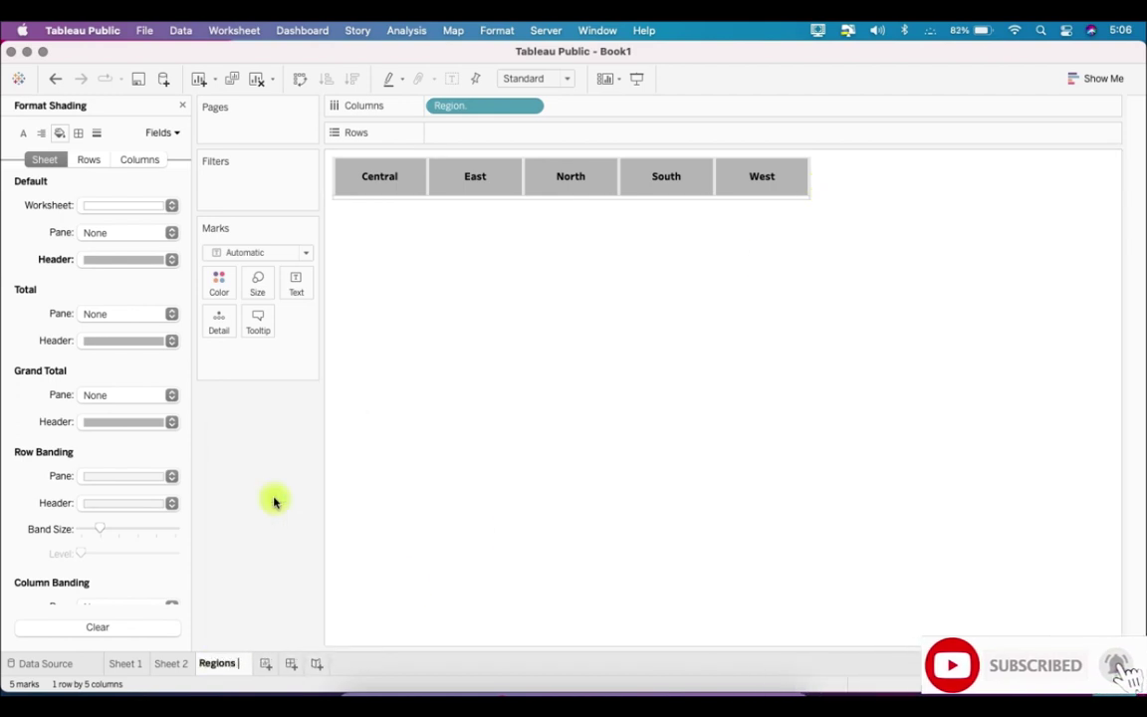
type("Regions Slicers")
key("Return")
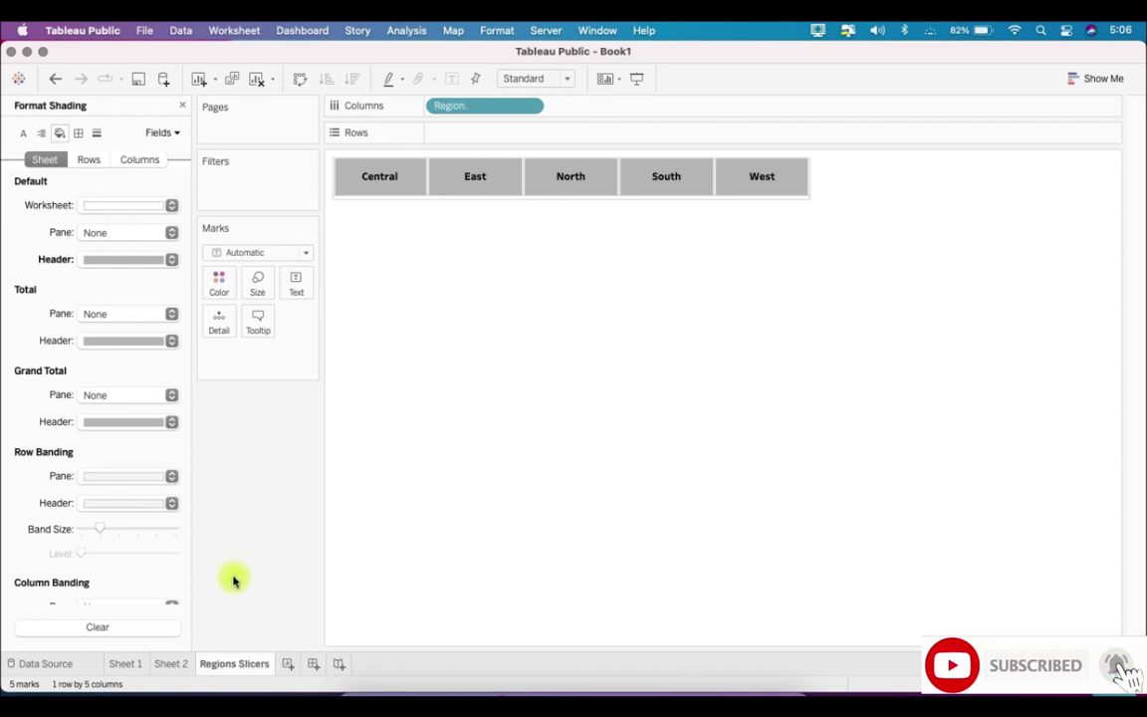
left_click(312, 663)
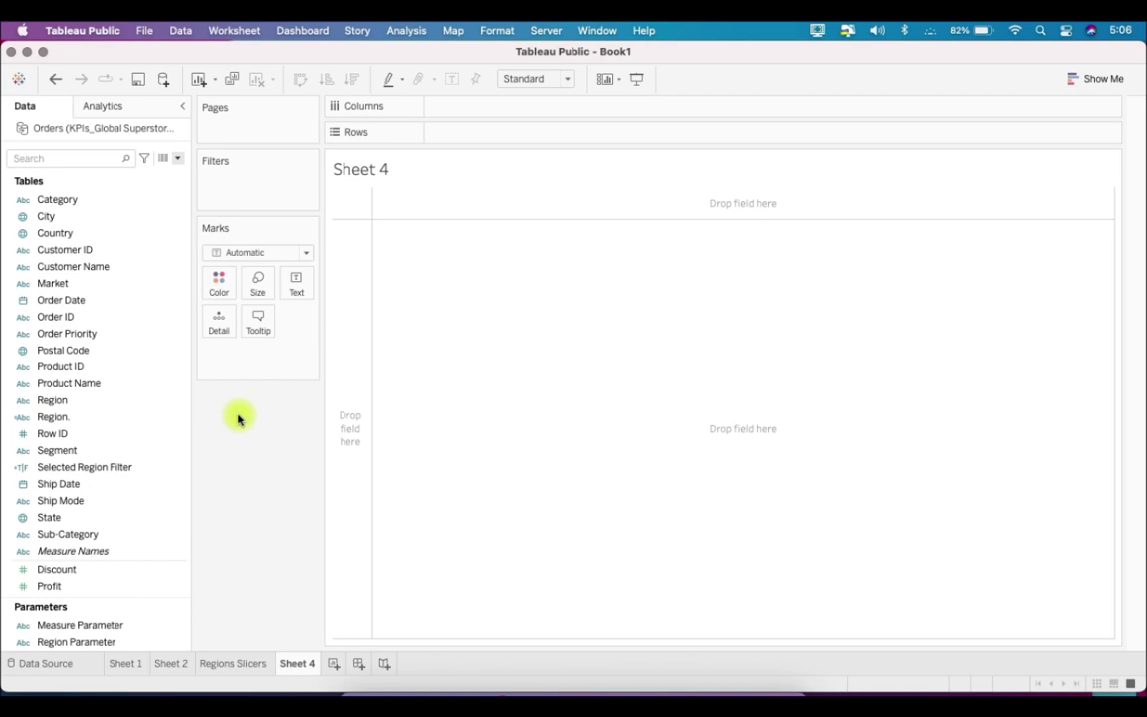
Filter Measure Names to Discount, Profit, Quantity and Sales, placing them on Columns and Text with Measure Values
scroll(108, 499, "down", 5)
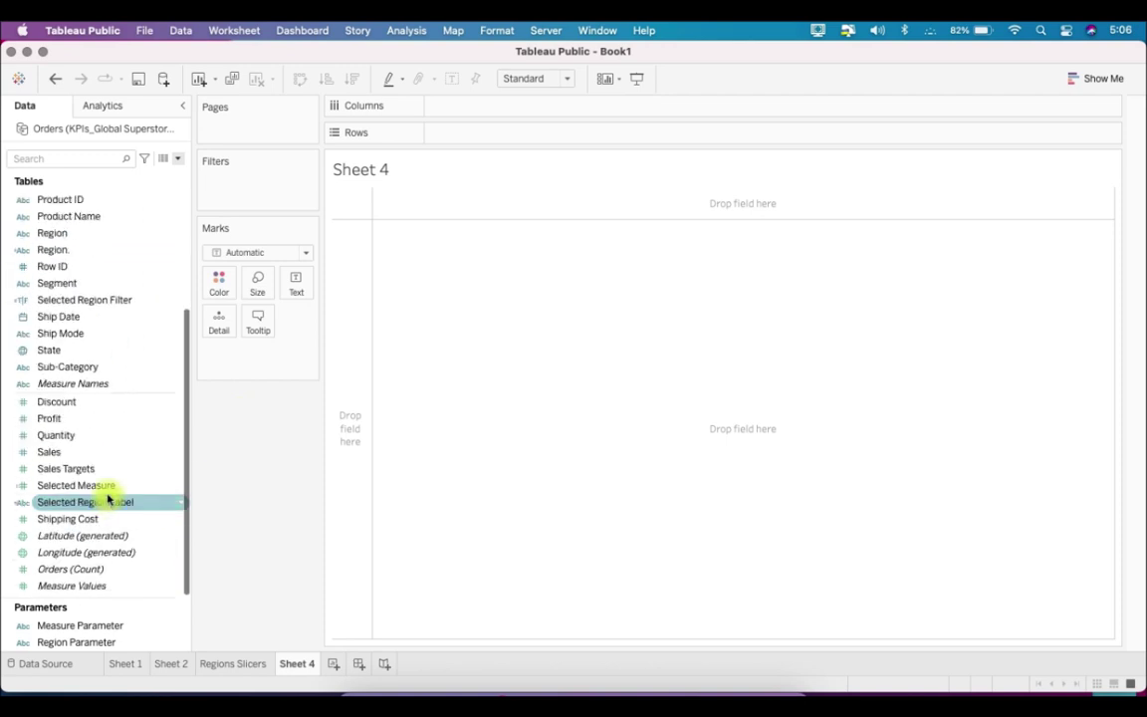
left_click_drag(110, 386, 225, 205)
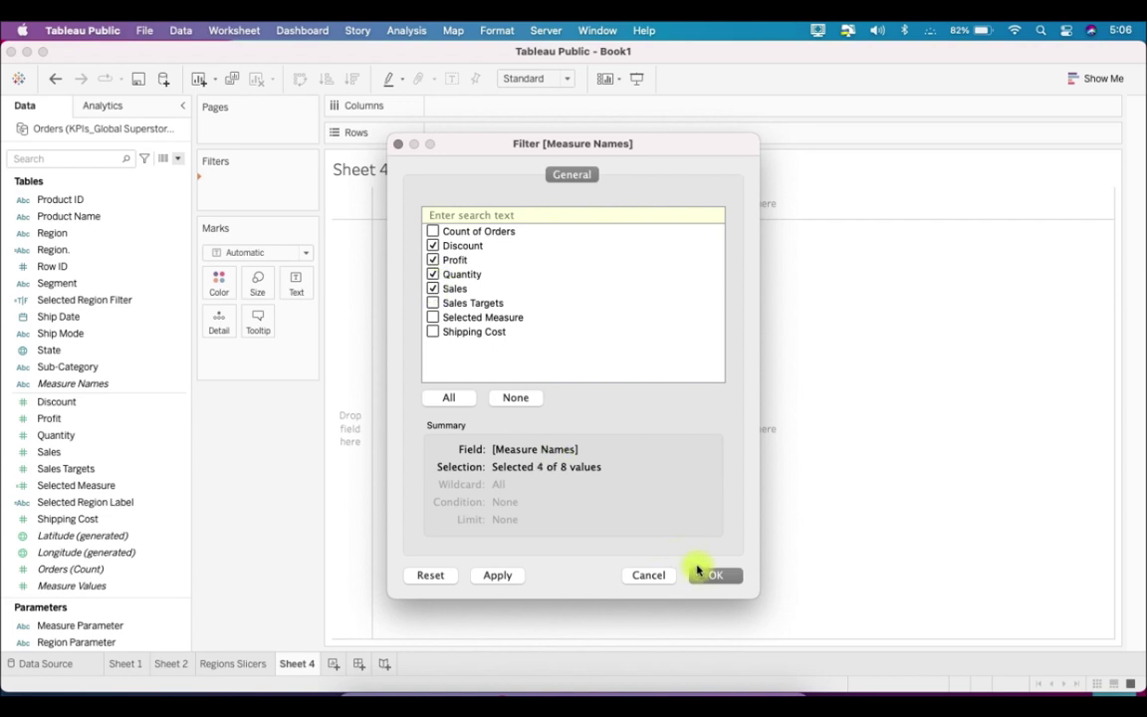
left_click(710, 585)
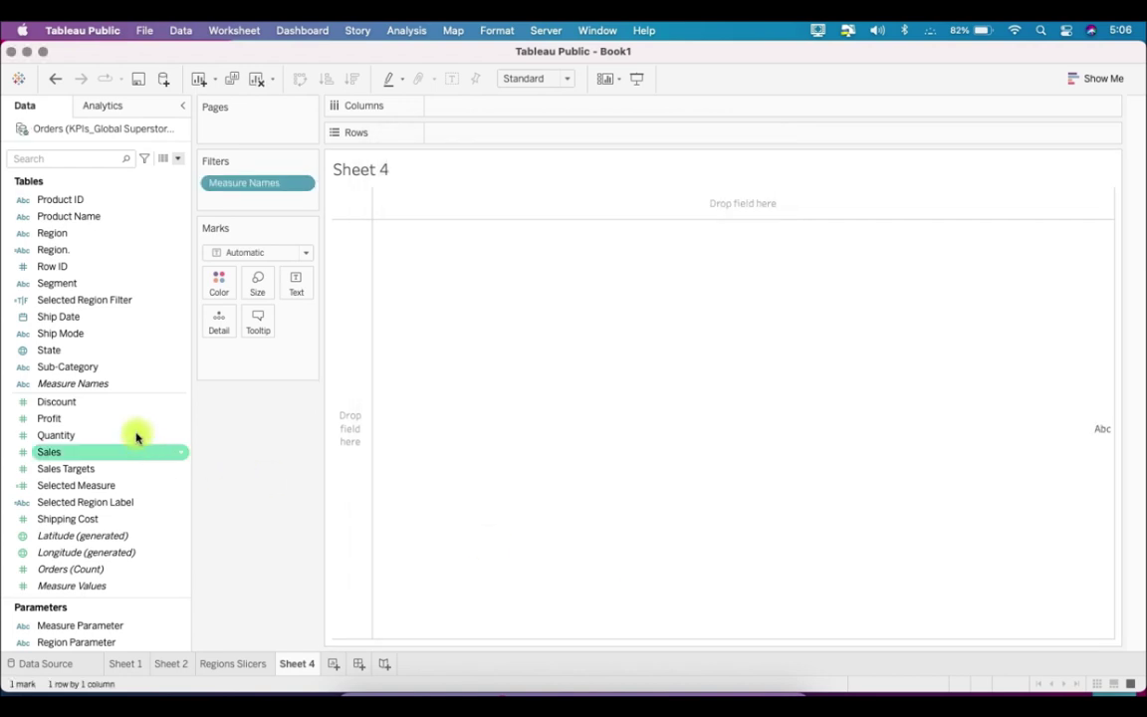
left_click_drag(117, 388, 475, 112)
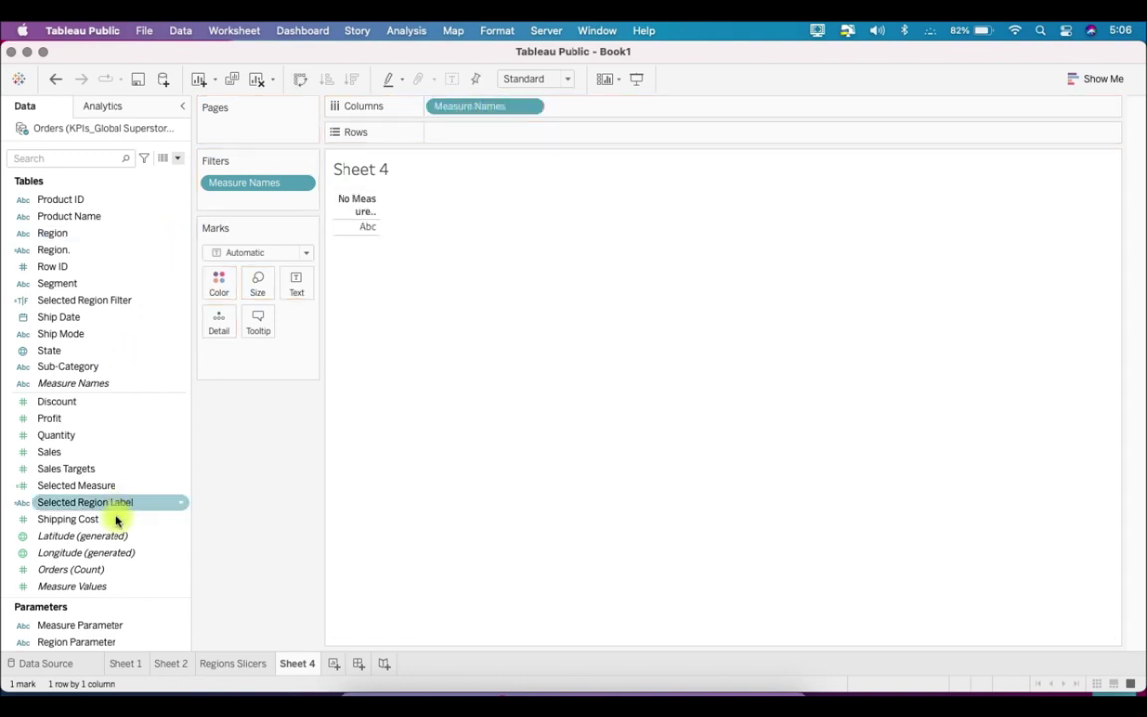
left_click_drag(89, 586, 228, 337)
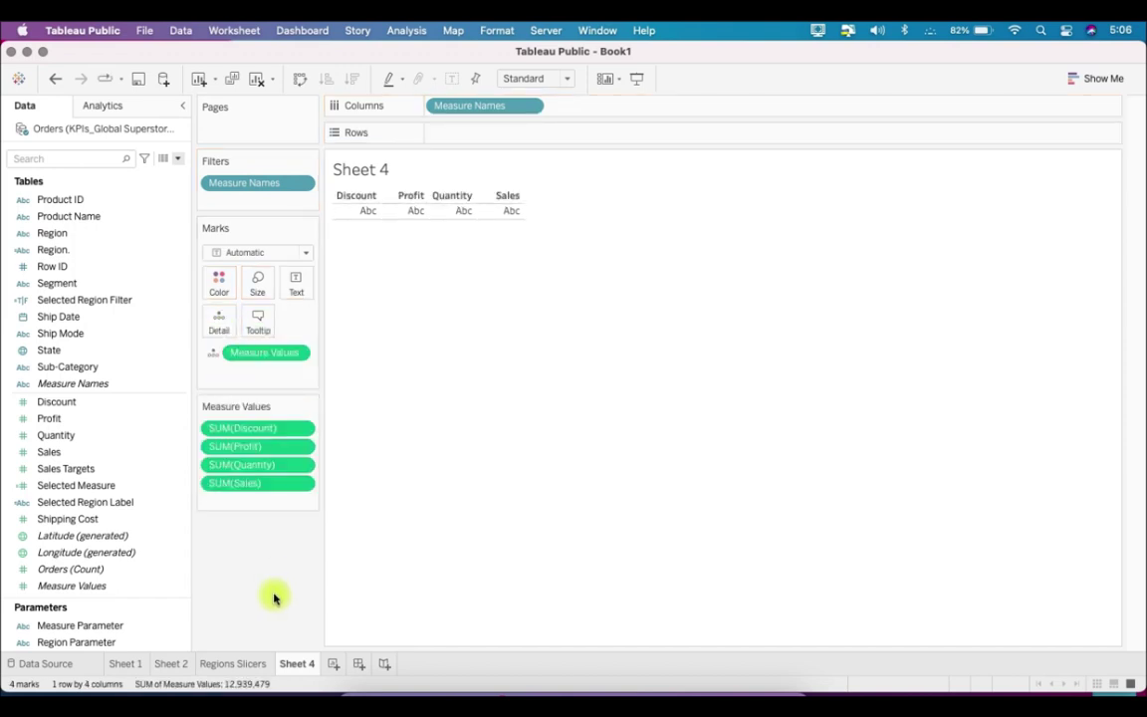
left_click_drag(110, 386, 302, 288)
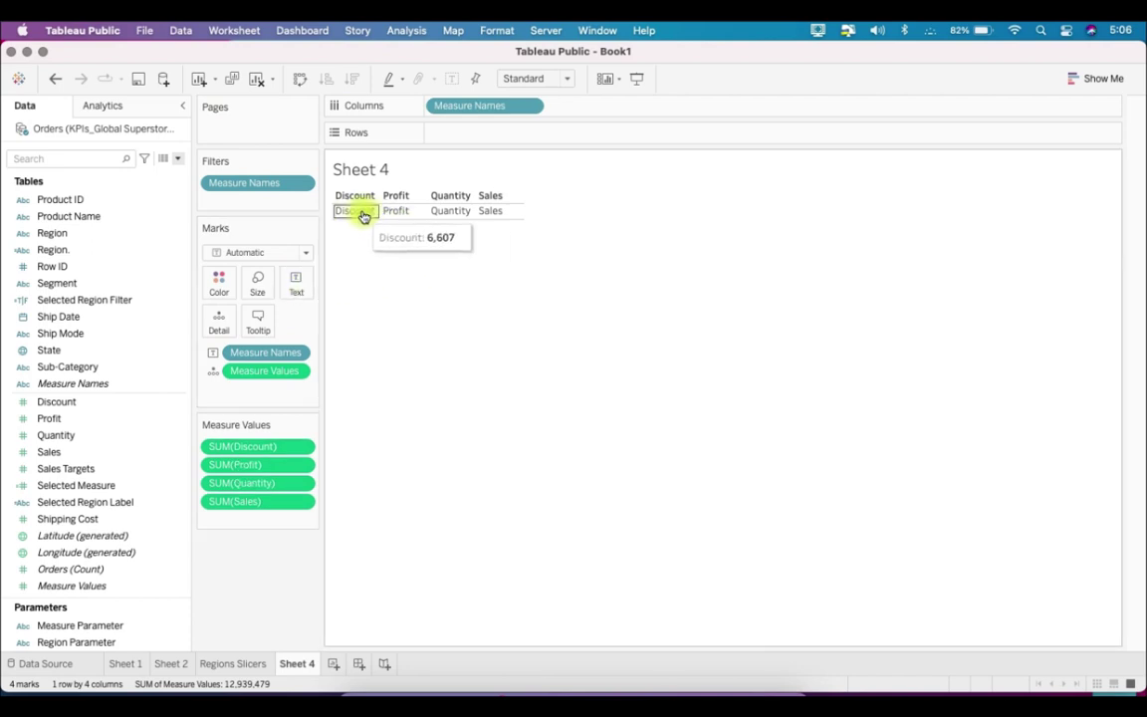
Hide the column header and Sheet 4 title, and make the label row taller
mouse_move(356, 217)
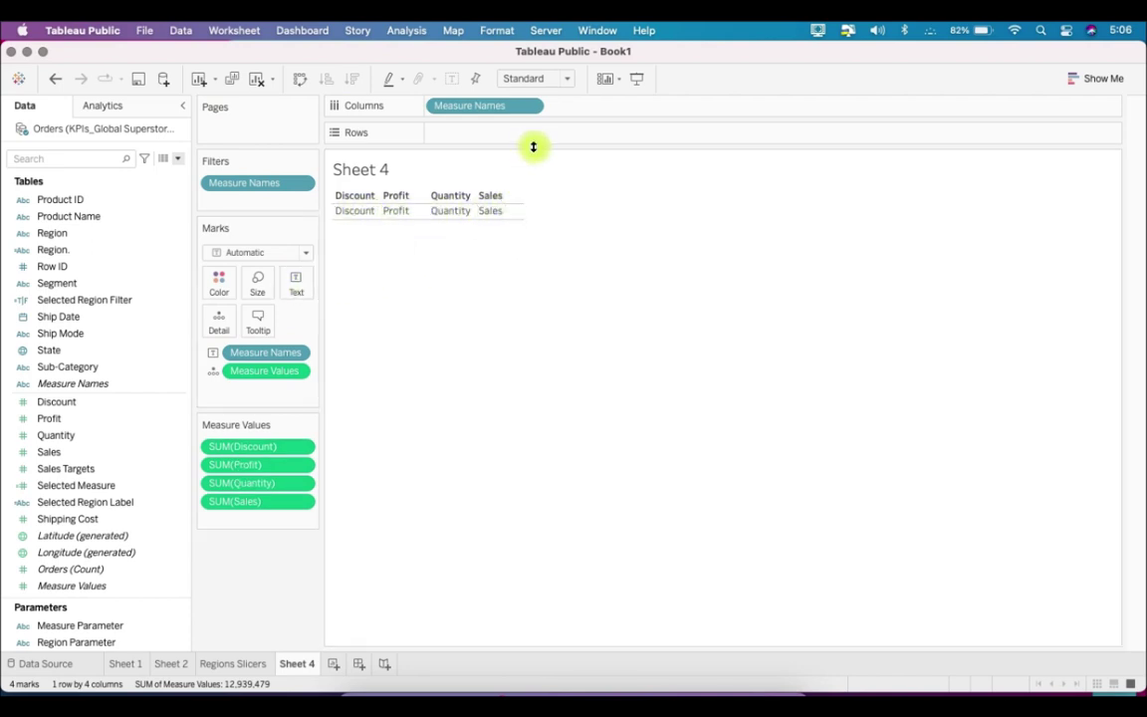
right_click(505, 110)
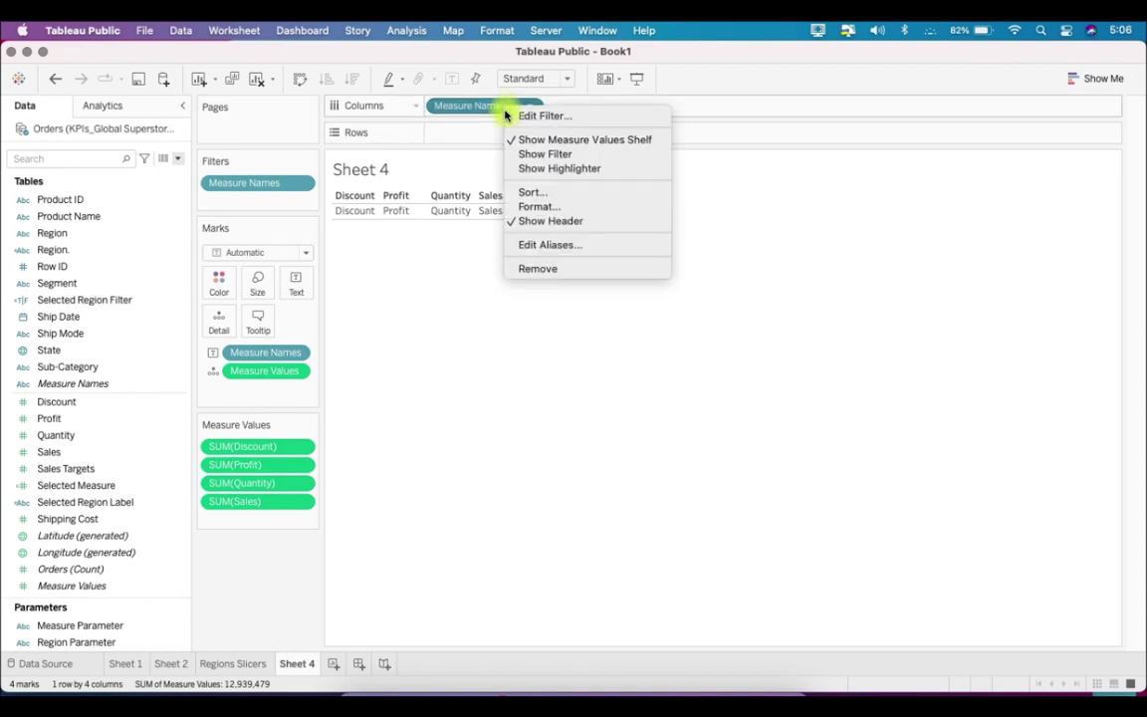
left_click(600, 221)
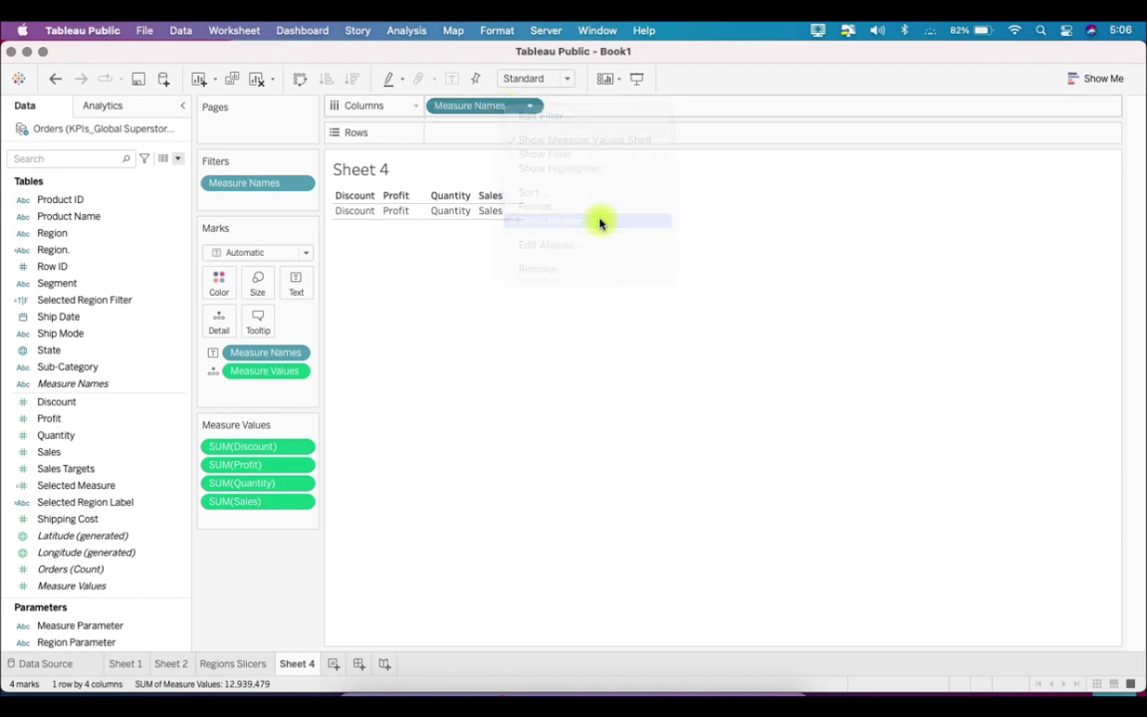
right_click(372, 177)
left_click(389, 215)
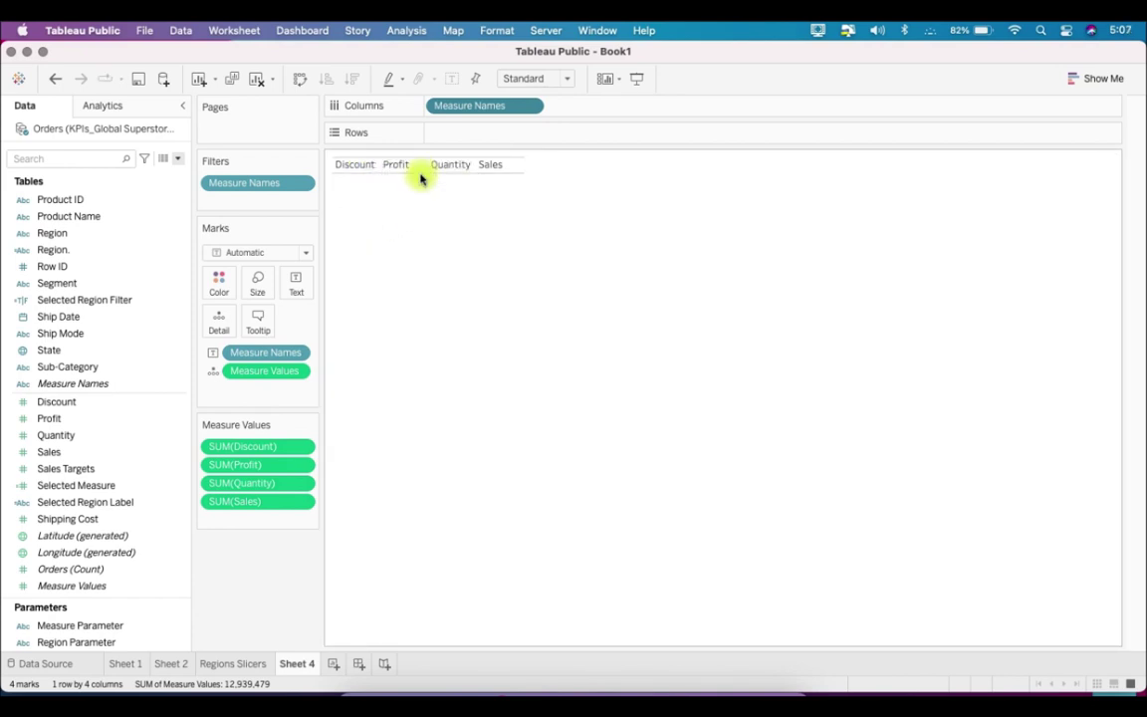
left_click_drag(421, 173, 420, 203)
Set the Sheet 4 font to Tableau Bold, size 10
left_click(497, 30)
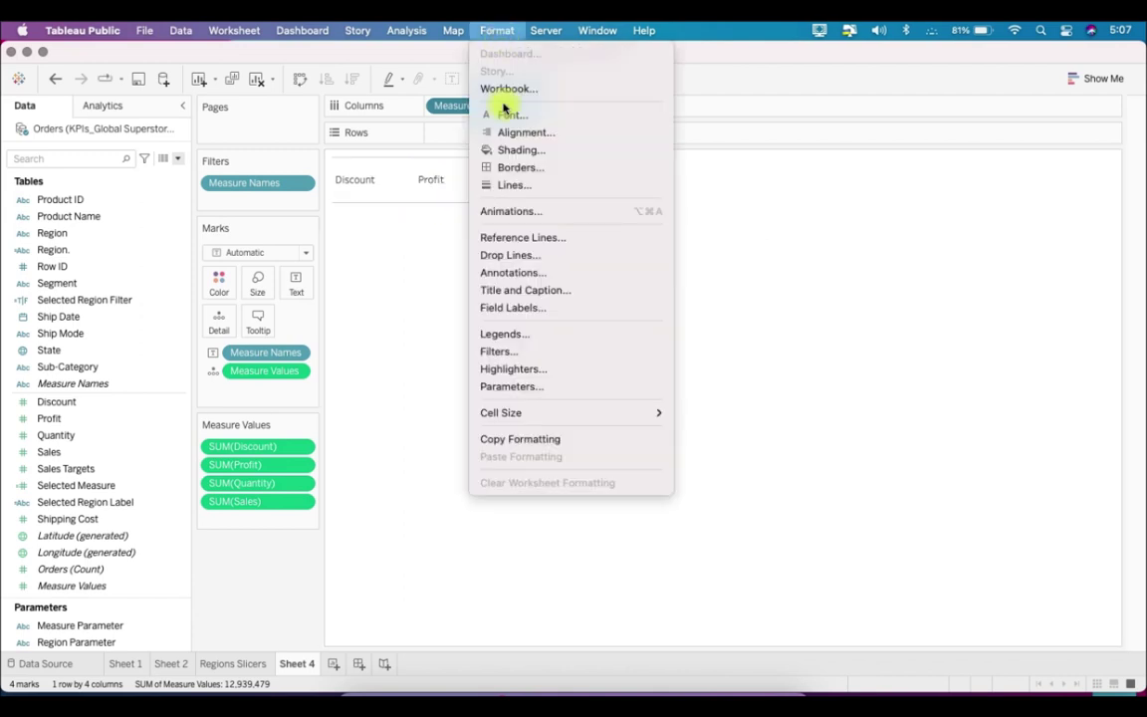
left_click(520, 118)
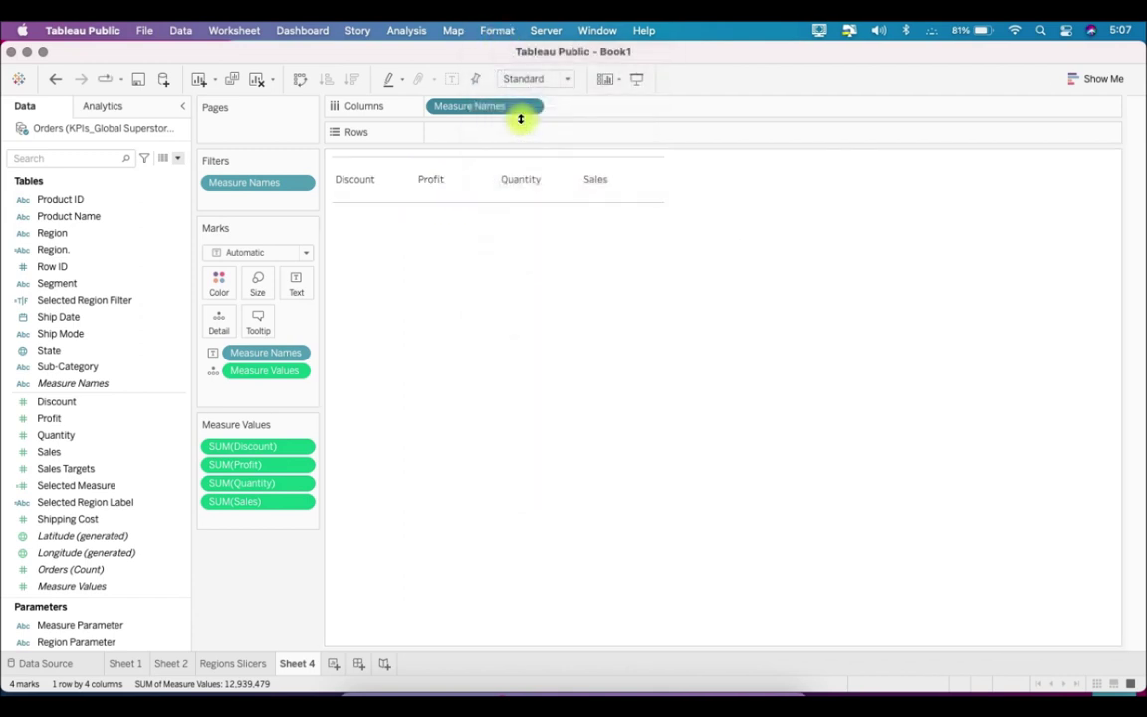
left_click(149, 211)
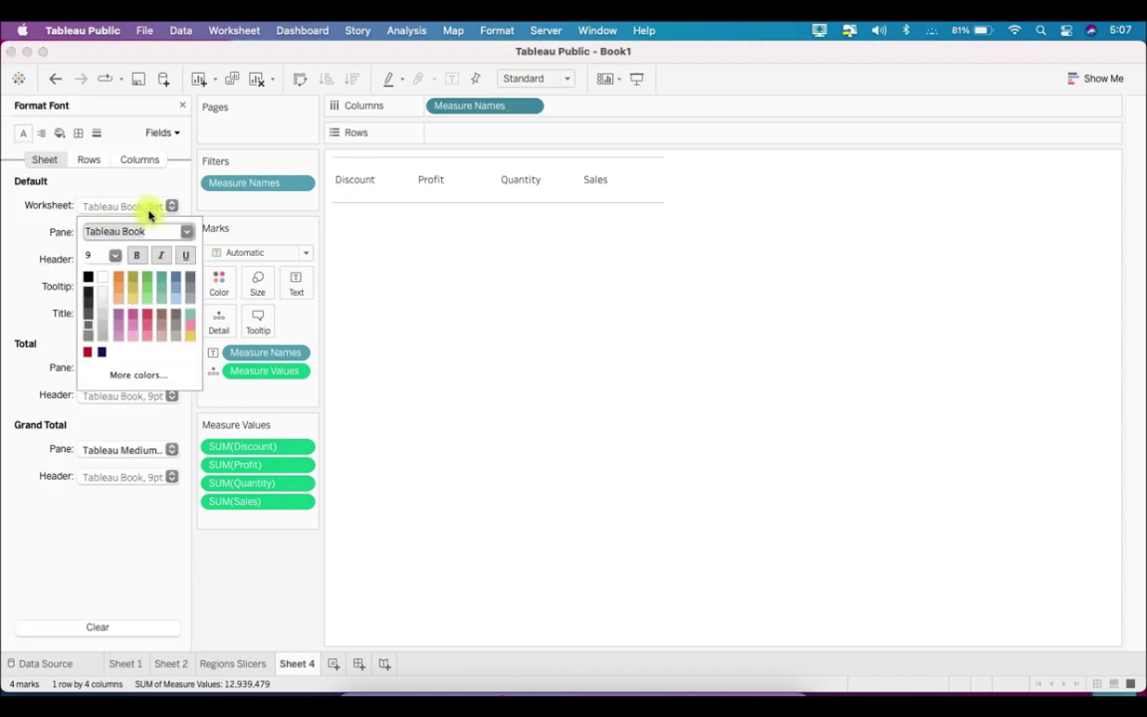
left_click(116, 258)
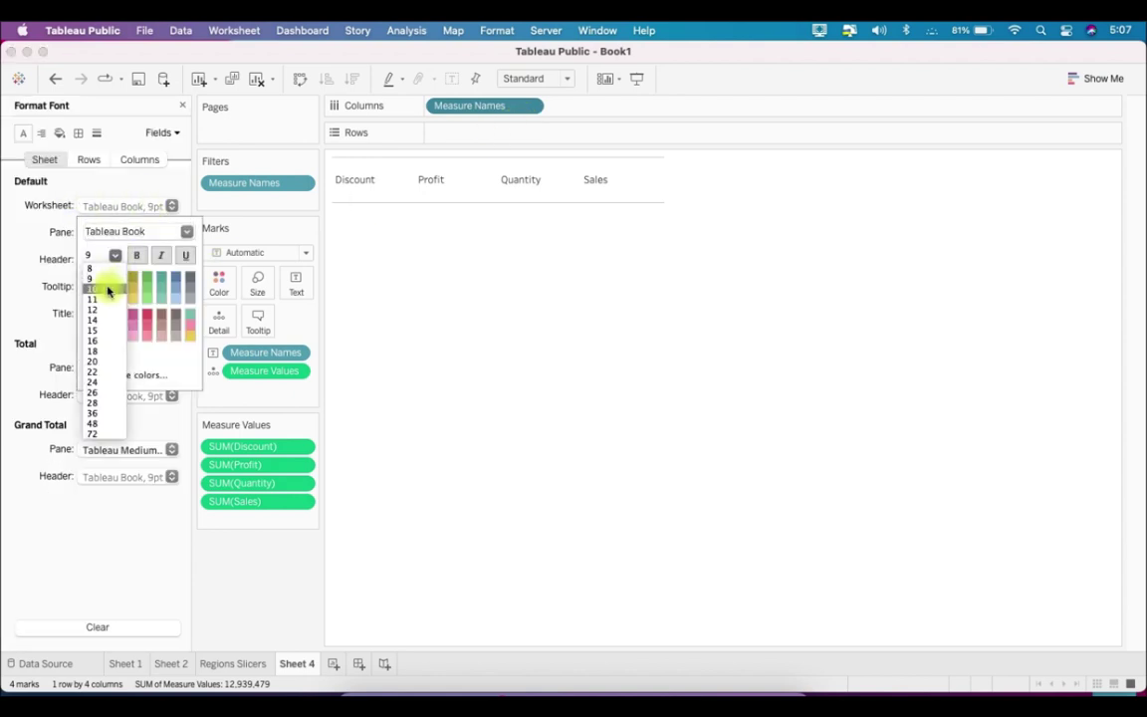
left_click(109, 290)
left_click(188, 232)
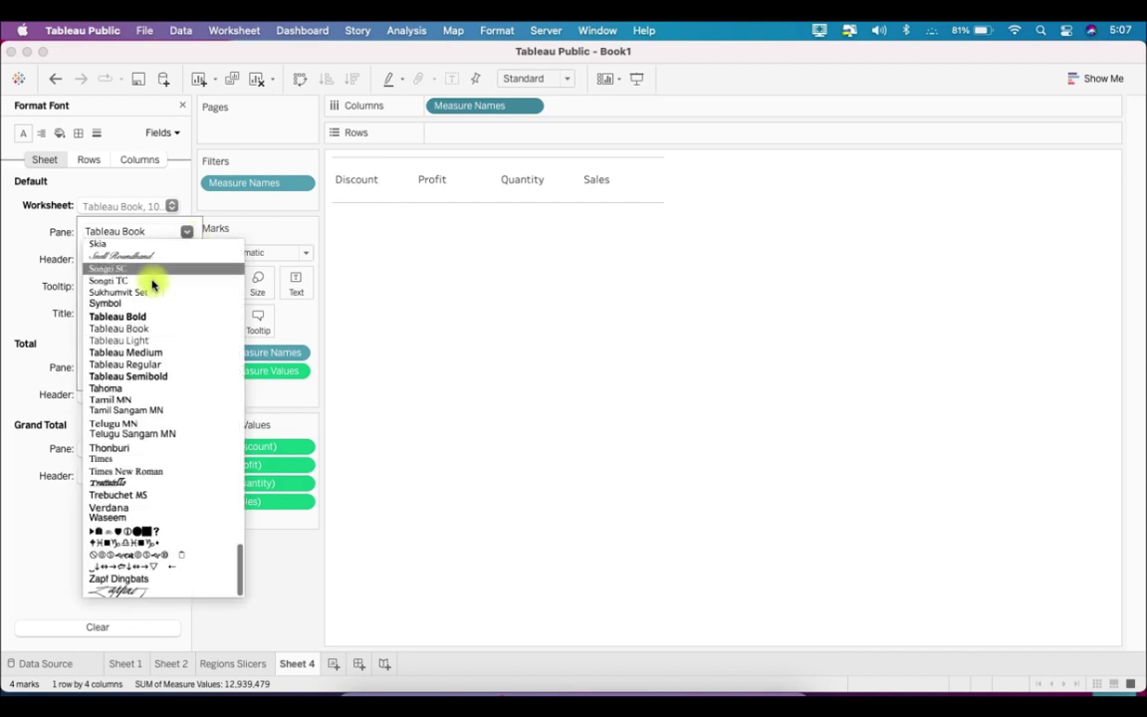
left_click(140, 316)
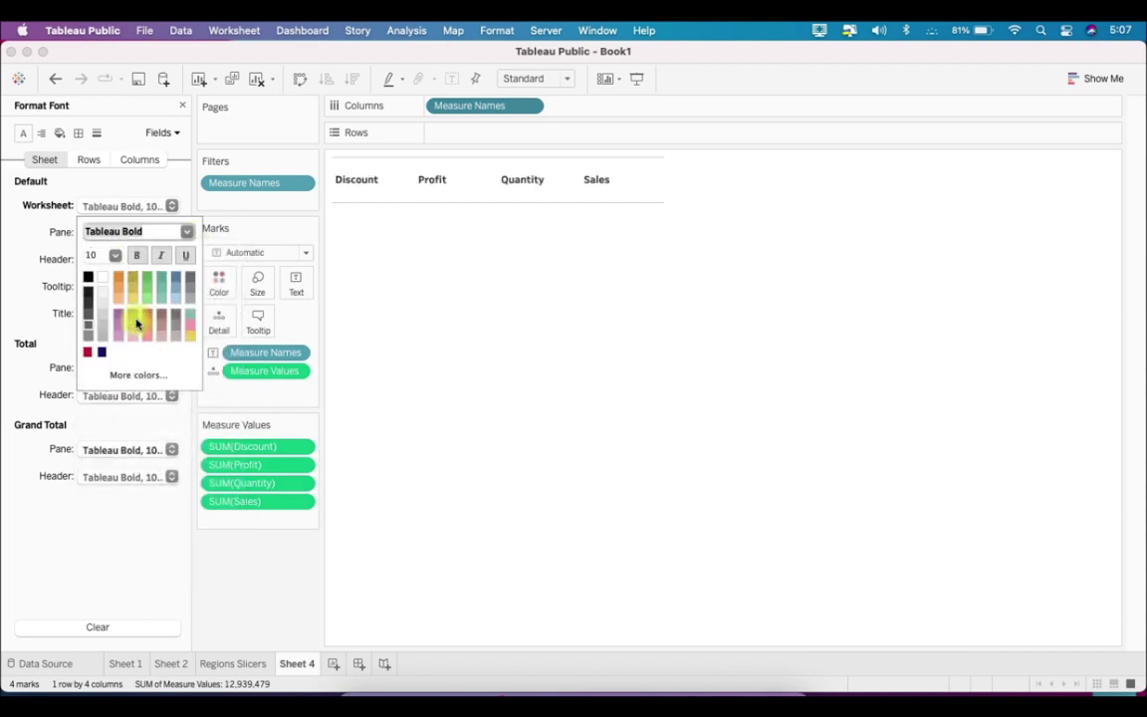
left_click(43, 135)
Center the measure labels horizontally and vertically
left_click(43, 134)
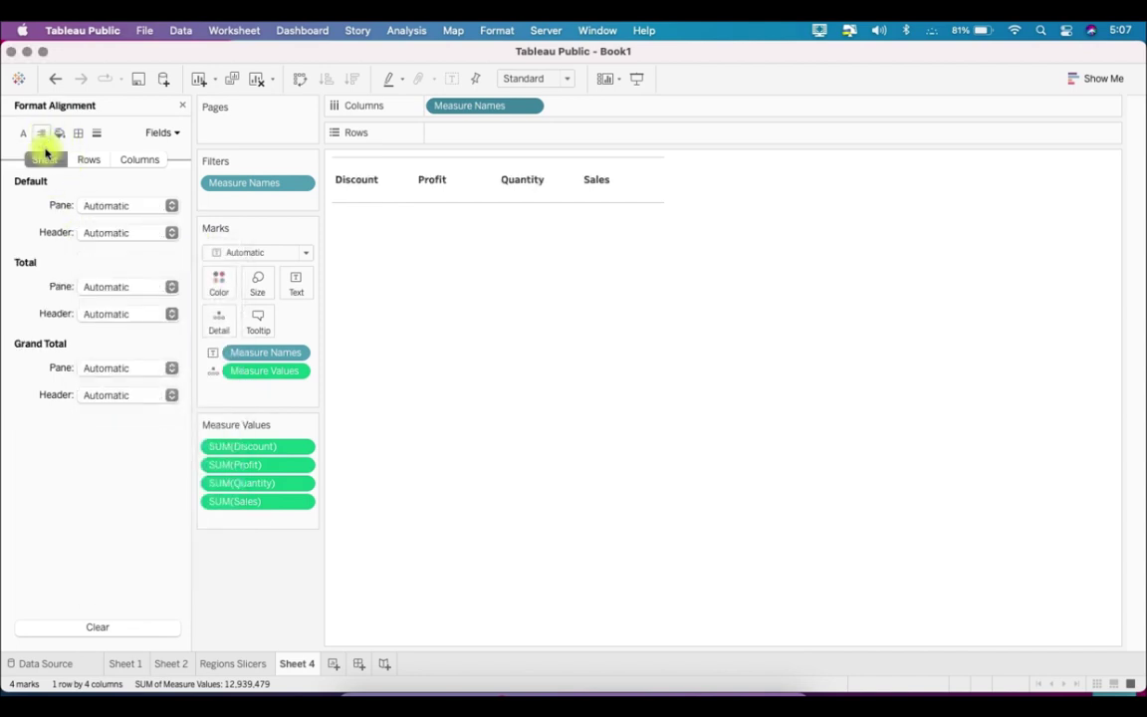
left_click(125, 208)
left_click(122, 281)
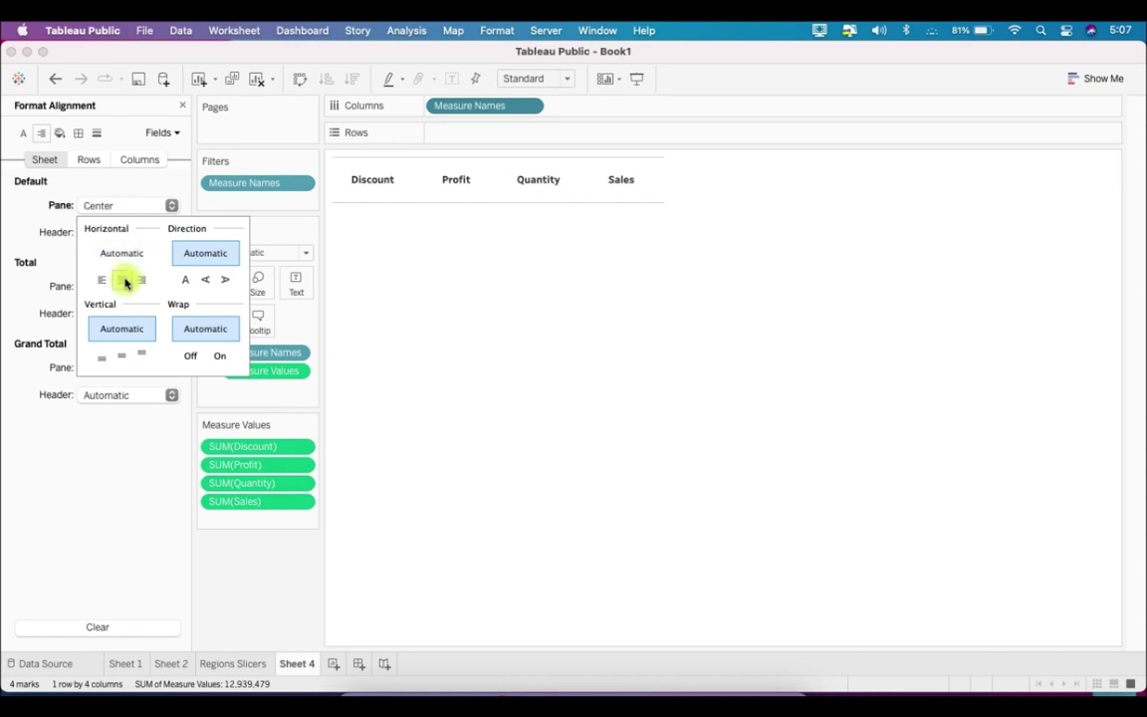
left_click(125, 357)
left_click(30, 211)
Thicken the cell borders and apply the thickest line to the column dividers
left_click(80, 132)
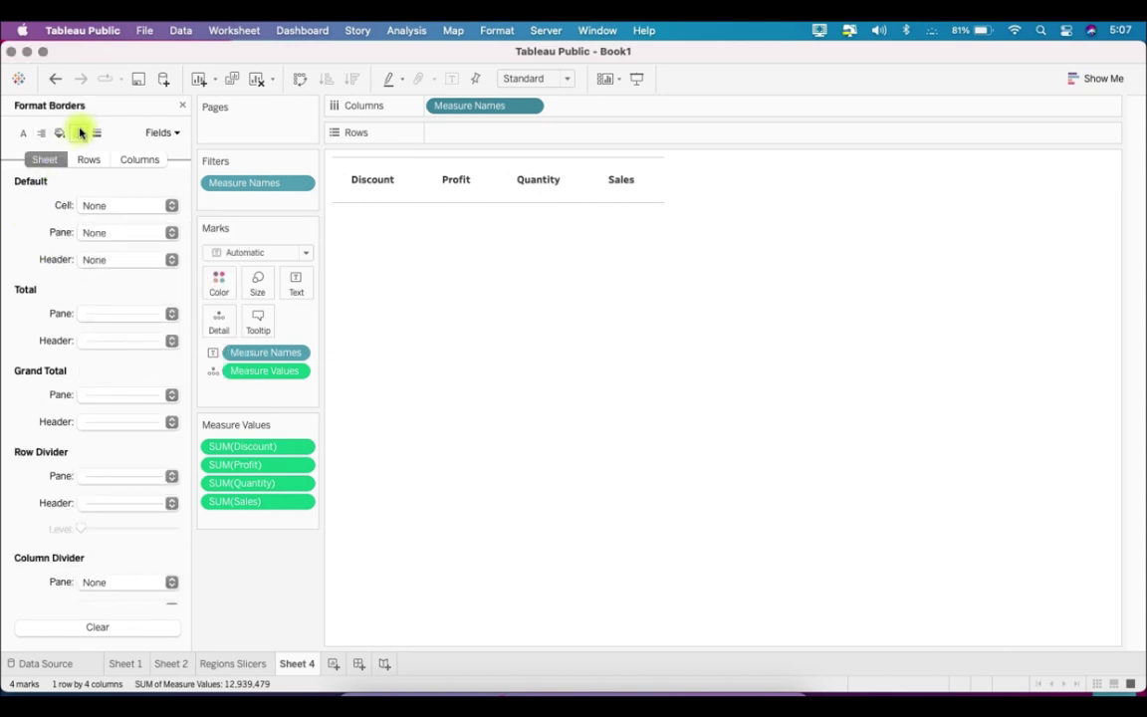
left_click(113, 207)
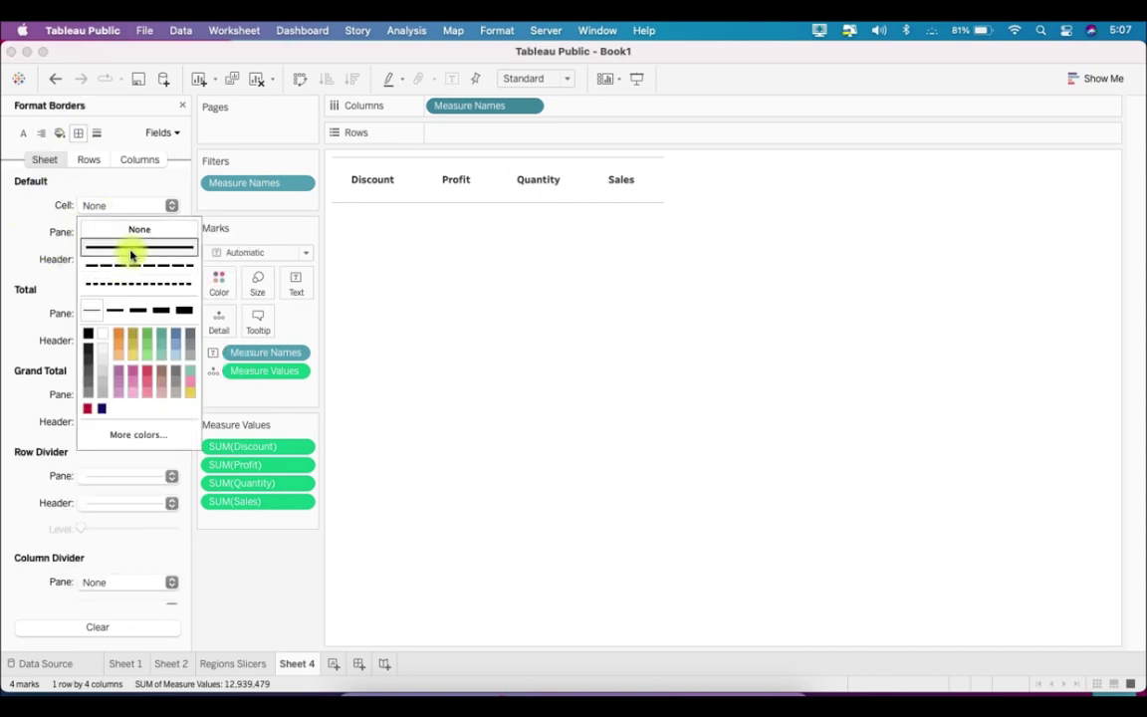
left_click(160, 309)
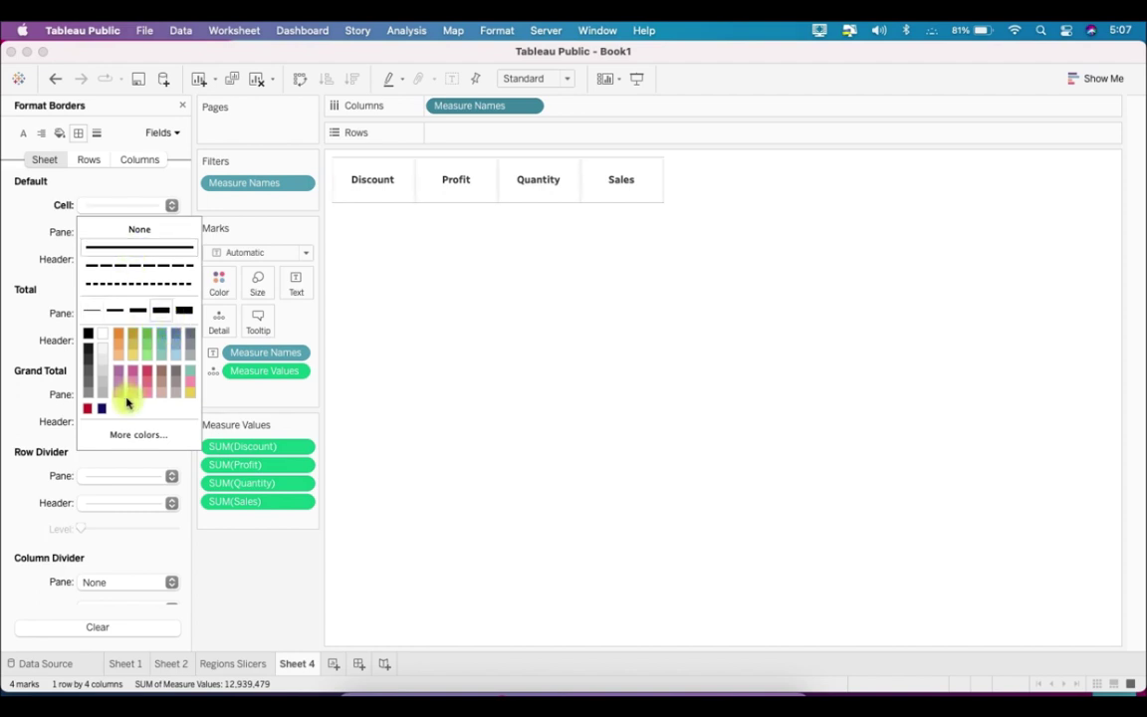
left_click(16, 229)
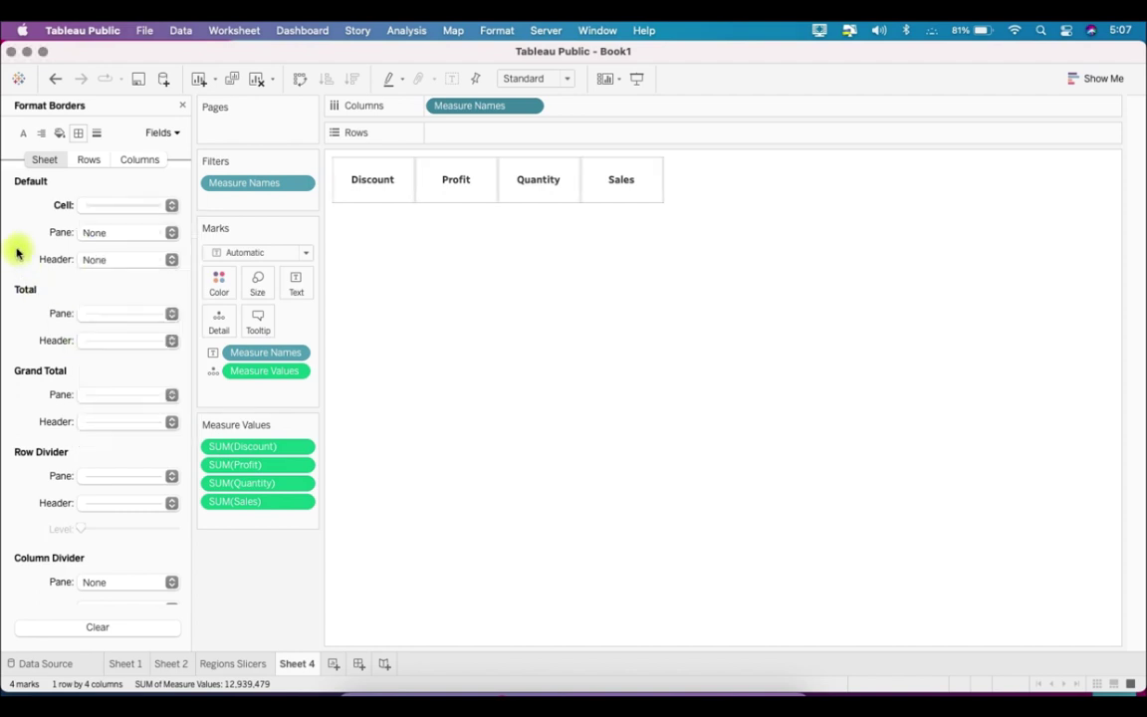
left_click(97, 235)
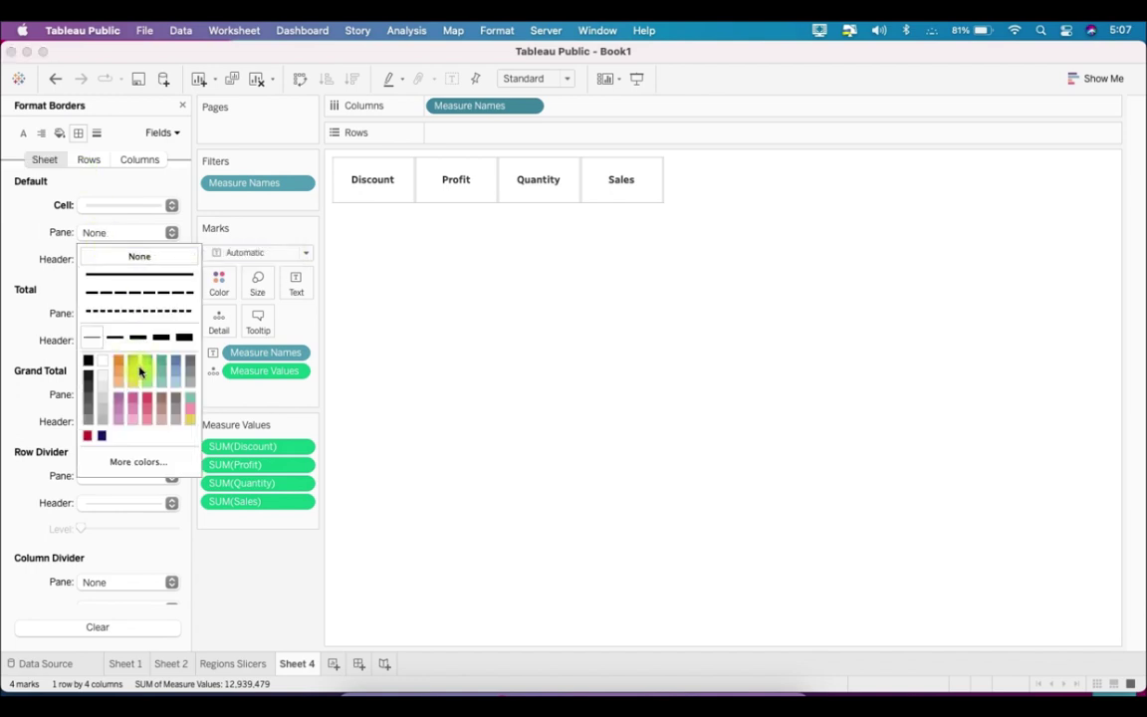
left_click(139, 160)
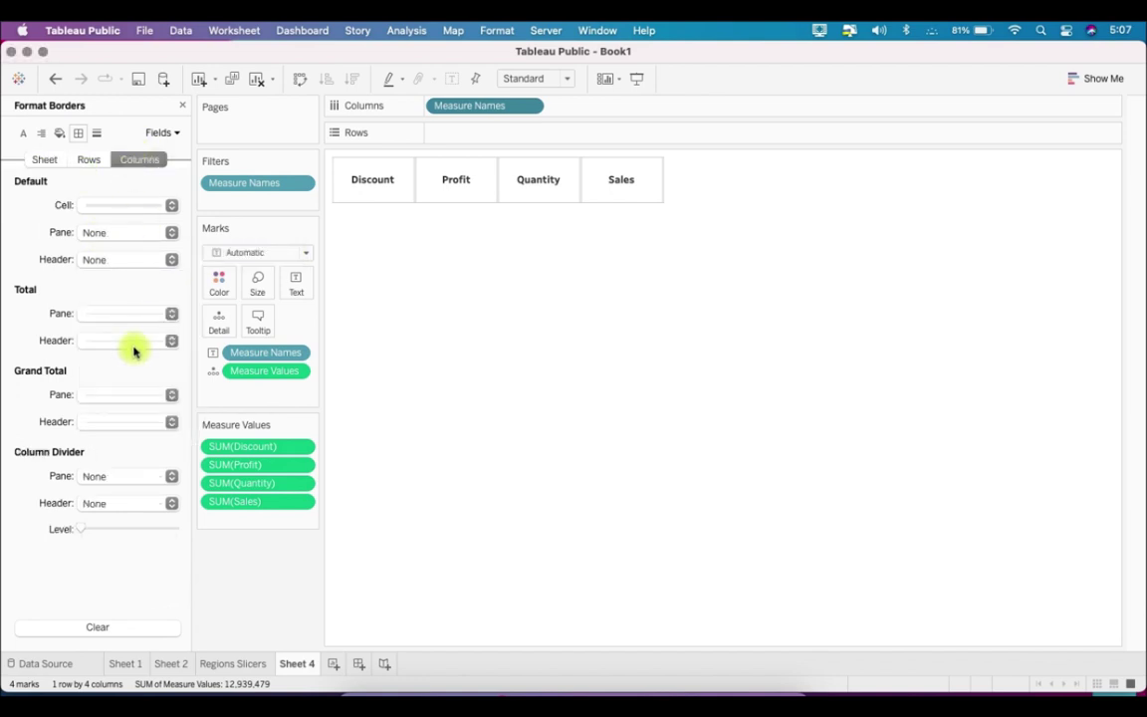
left_click(135, 488)
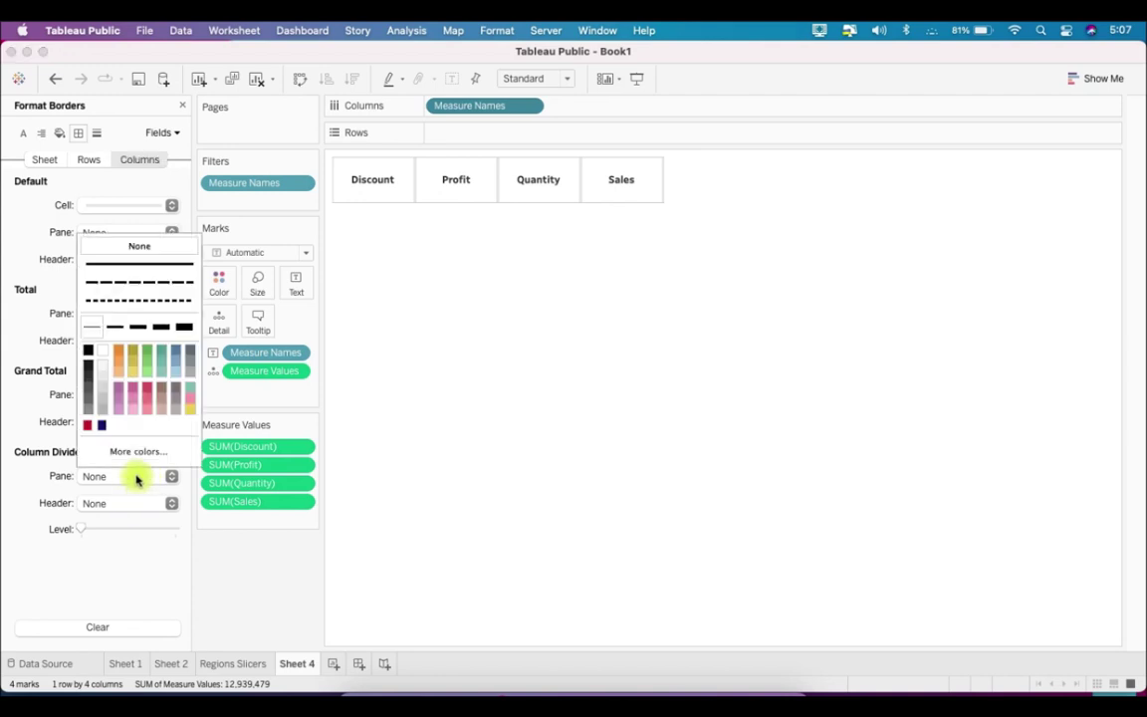
left_click(161, 329)
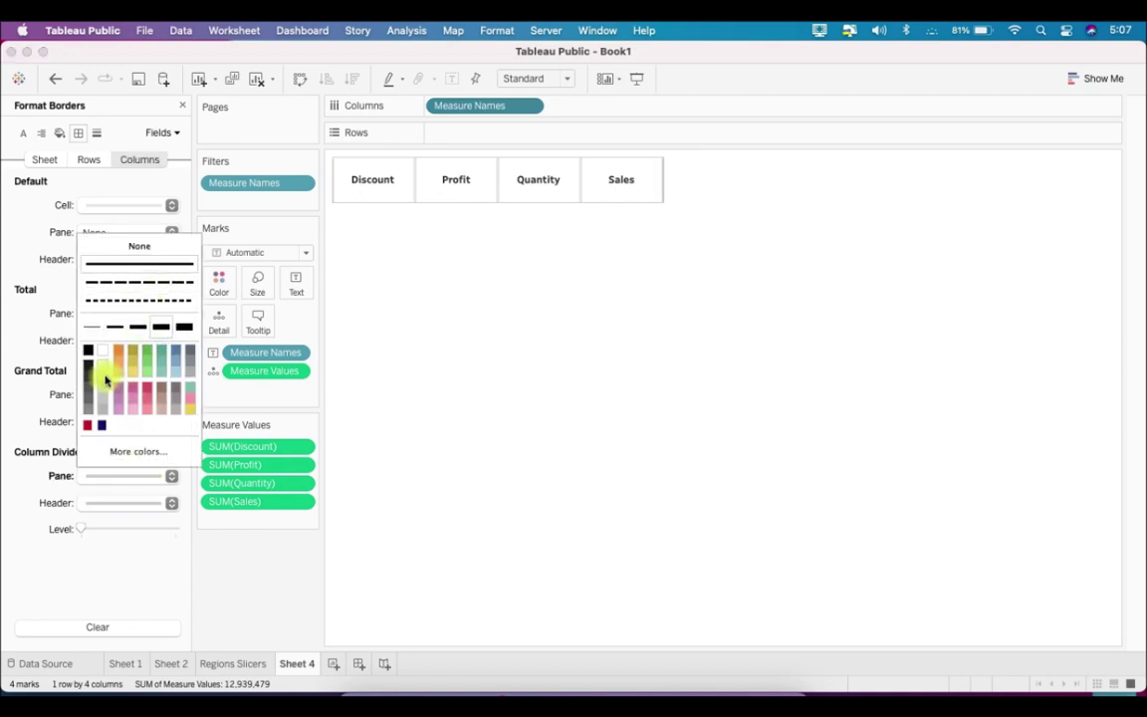
left_click(8, 354)
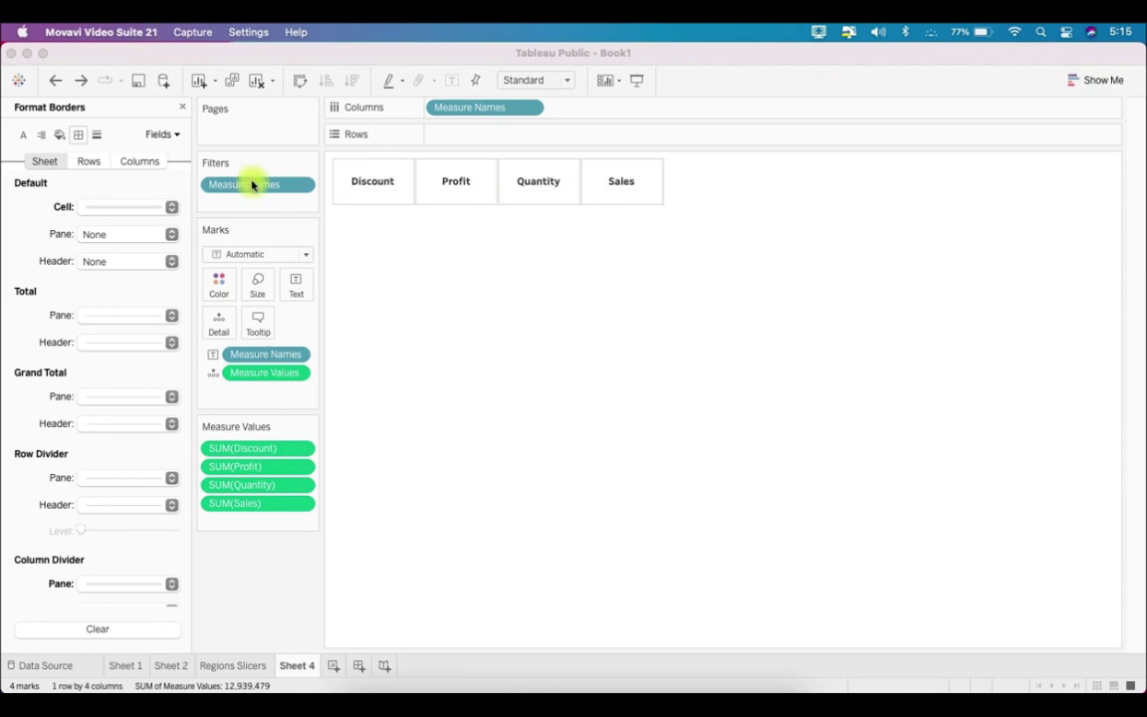
Fill the default pane of the measure boxes with grey shading
left_click(60, 137)
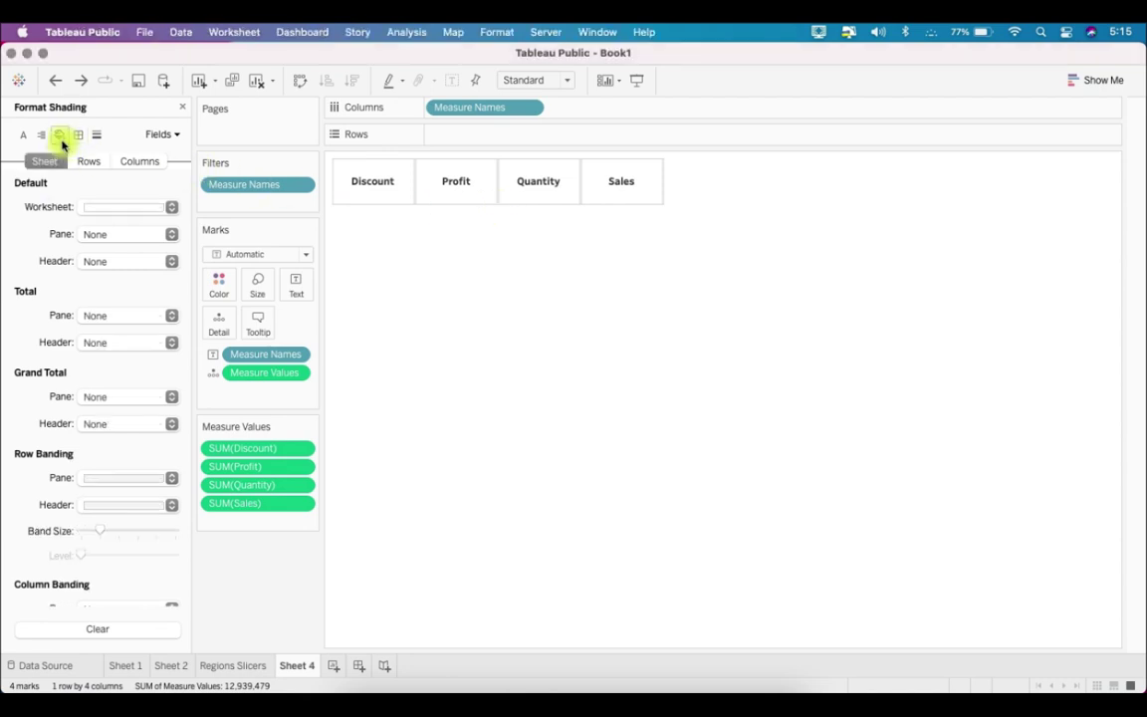
left_click(133, 234)
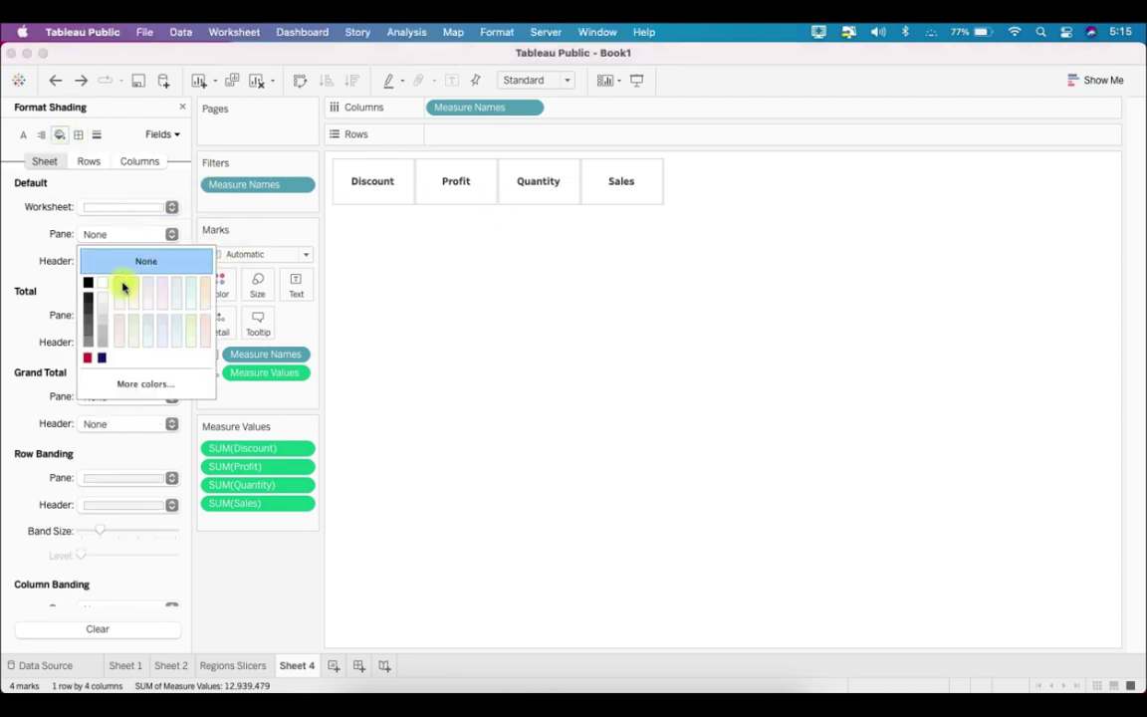
left_click(103, 344)
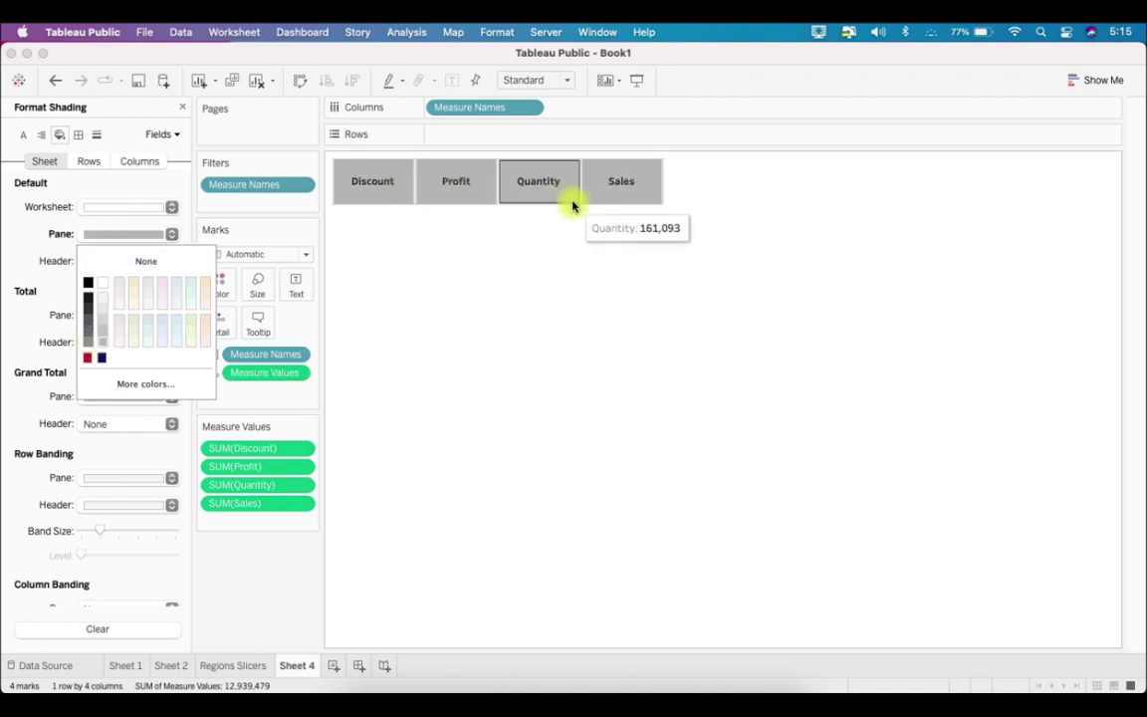
left_click(79, 136)
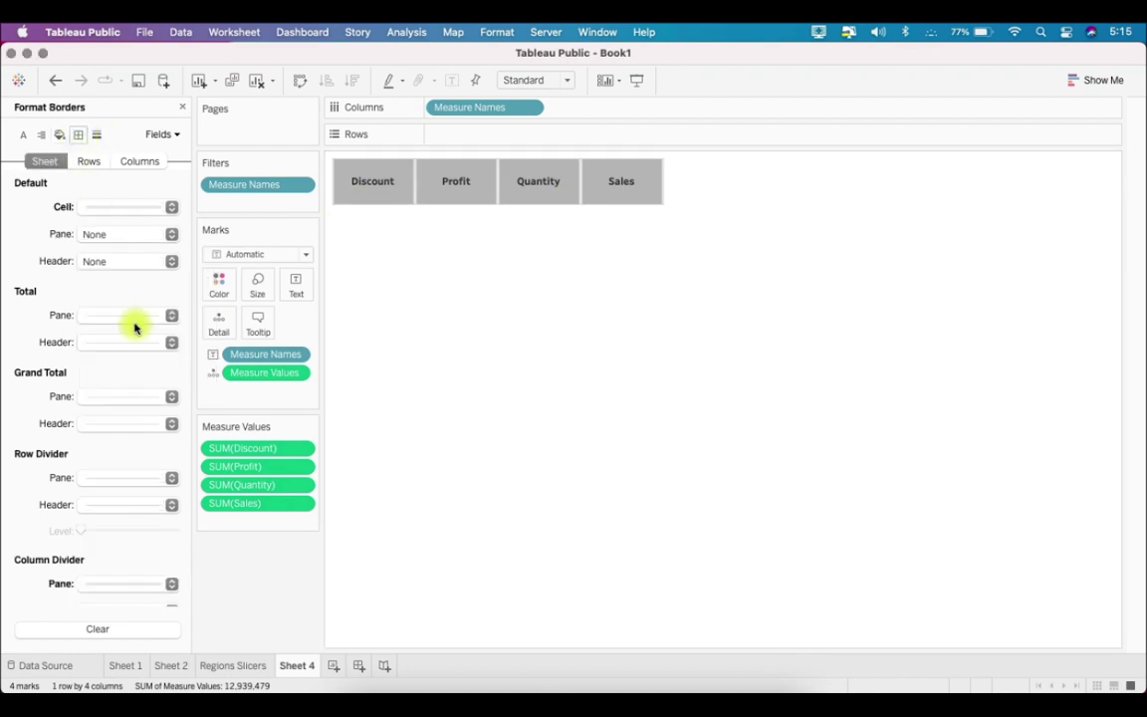
left_click(128, 206)
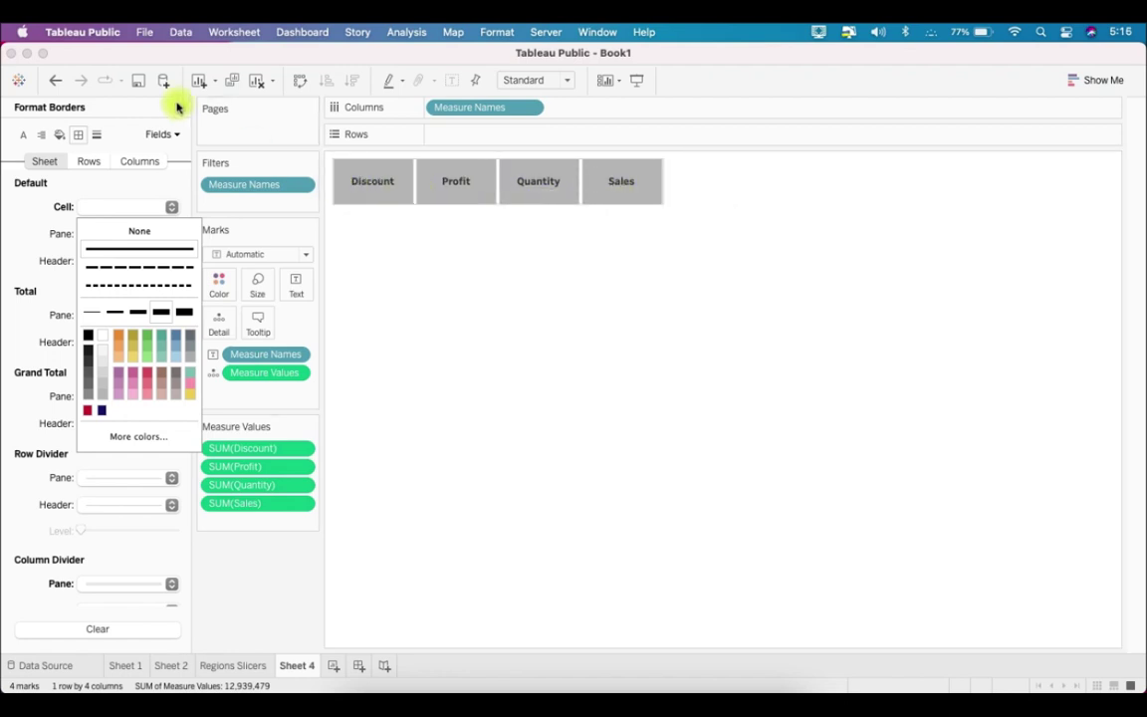
left_click(453, 297)
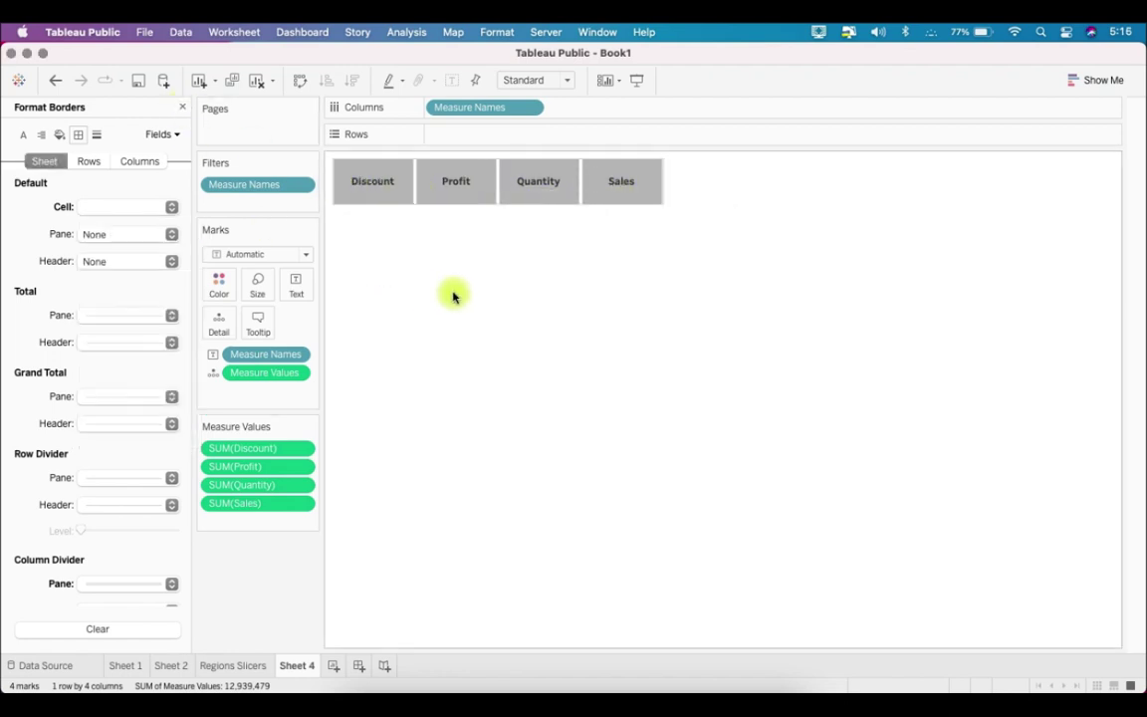
Rename Sheet 4 to 'Measure Slicers' and return to Sheet 2
right_click(301, 668)
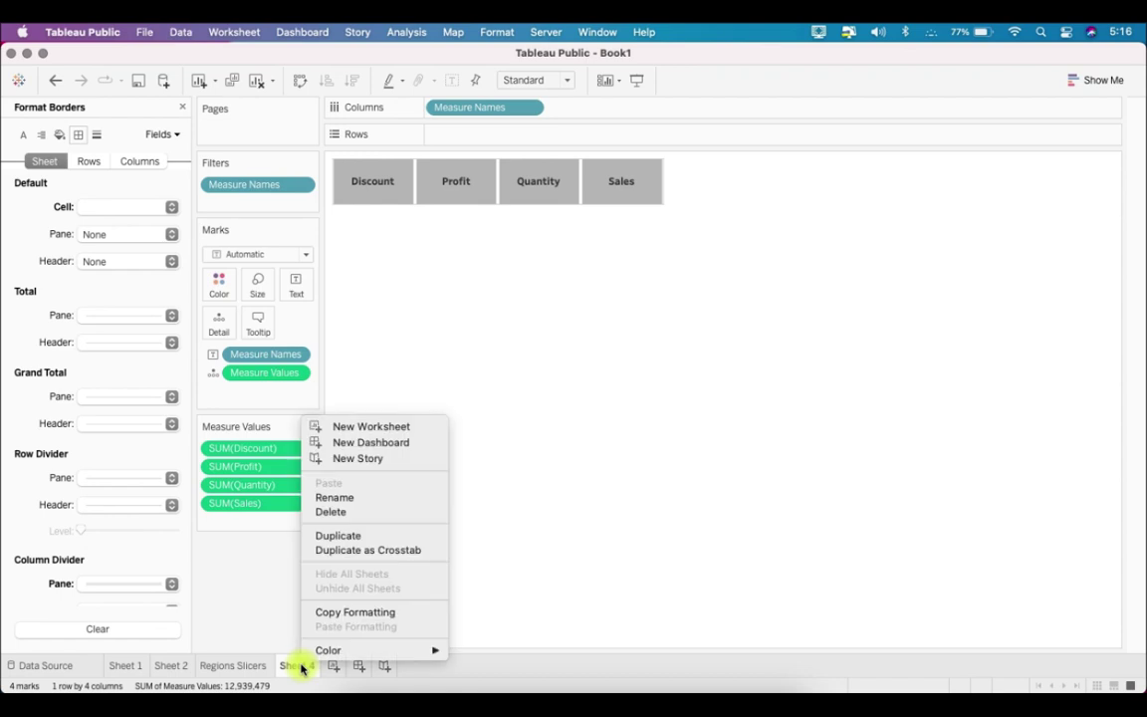
left_click(358, 497)
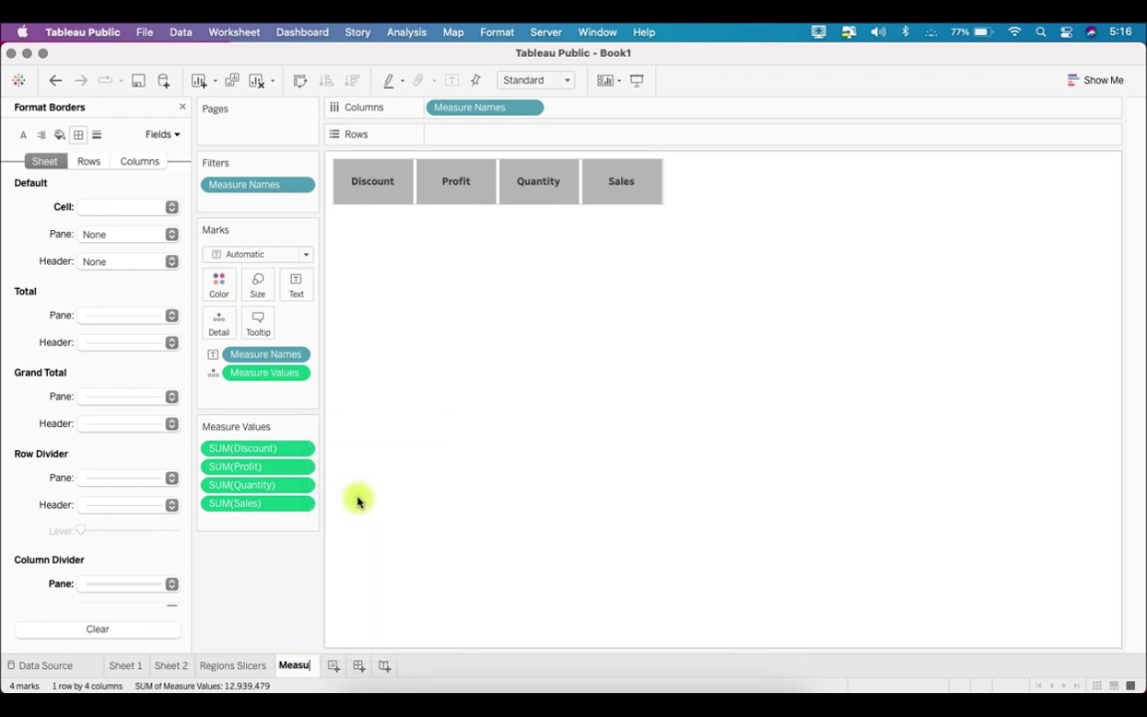
type("Measure Slicers")
left_click(171, 667)
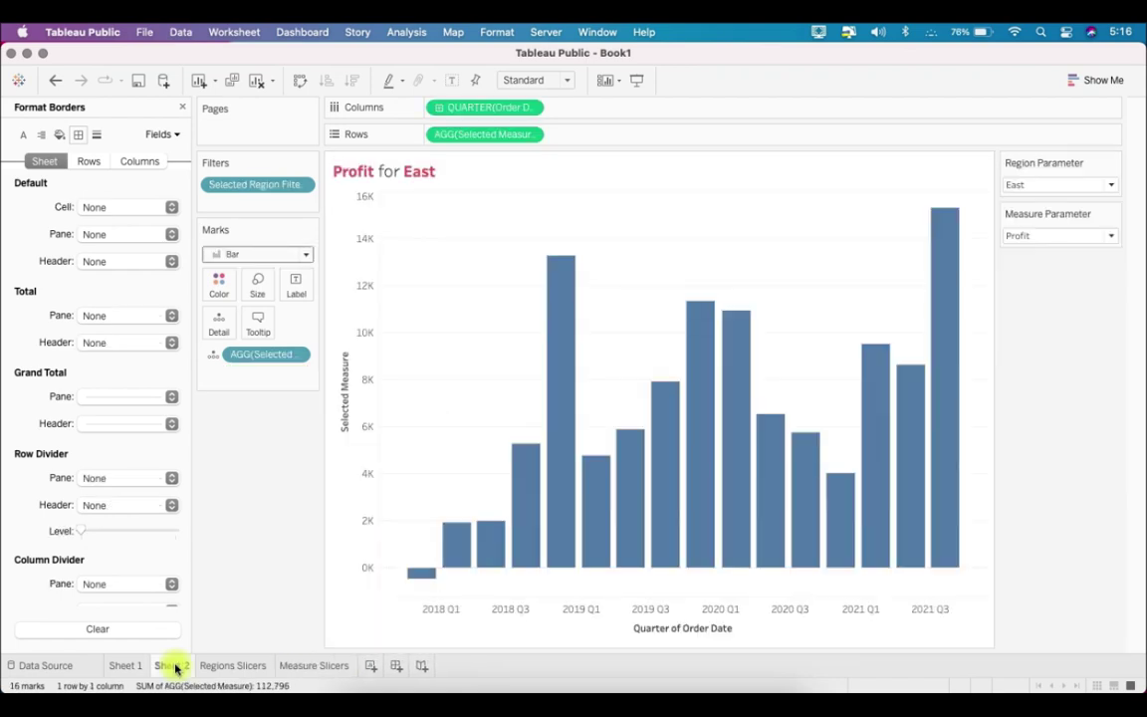
right_click(176, 669)
Rename Sheet 2 to 'Main Chart'
left_click(266, 498)
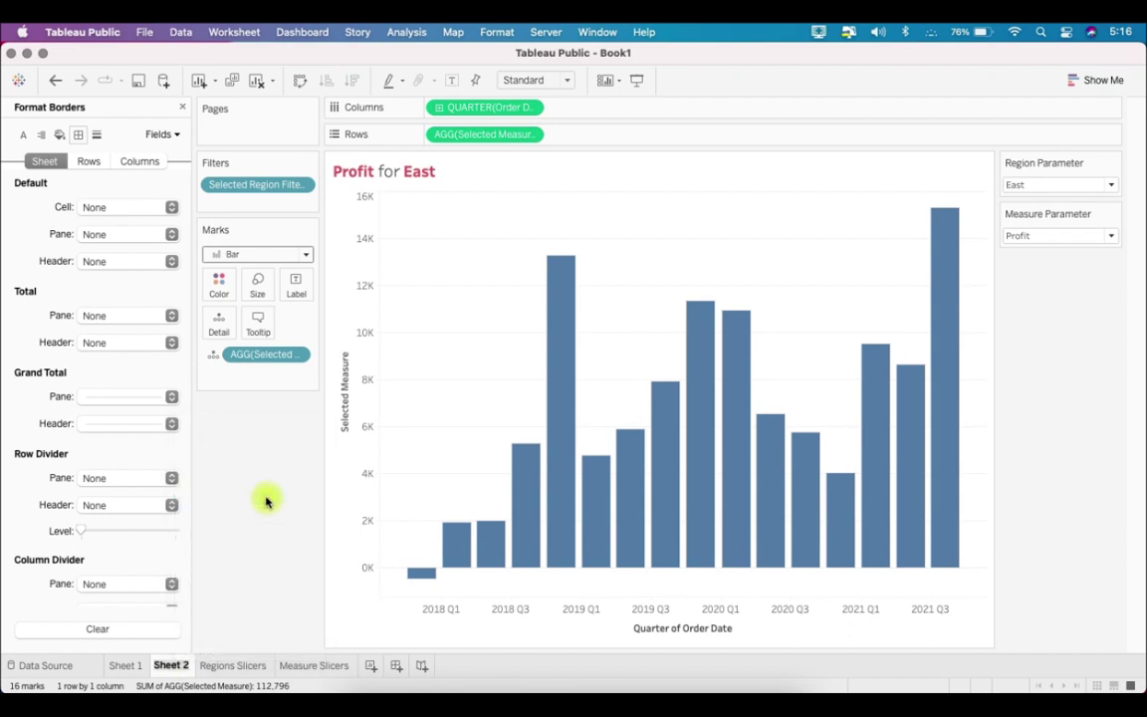
type("Main Chart")
key("Return")
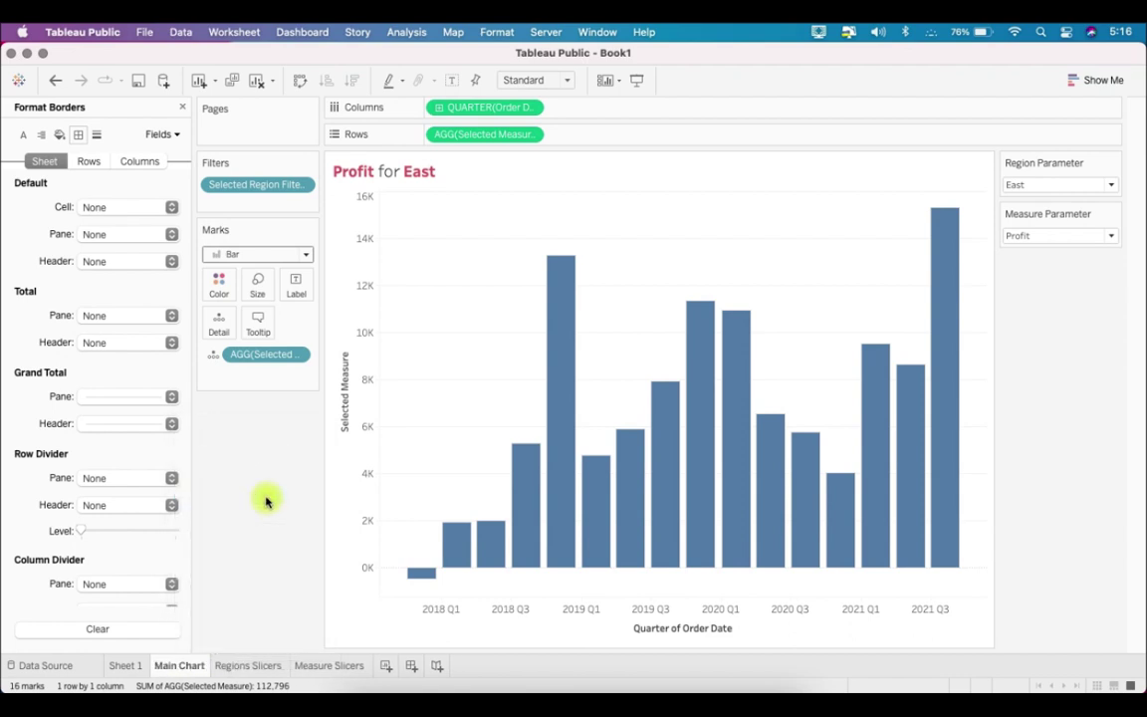
View the Regions Slicers and Measure Slicers sheets, then create Dashboard 1
left_click(249, 667)
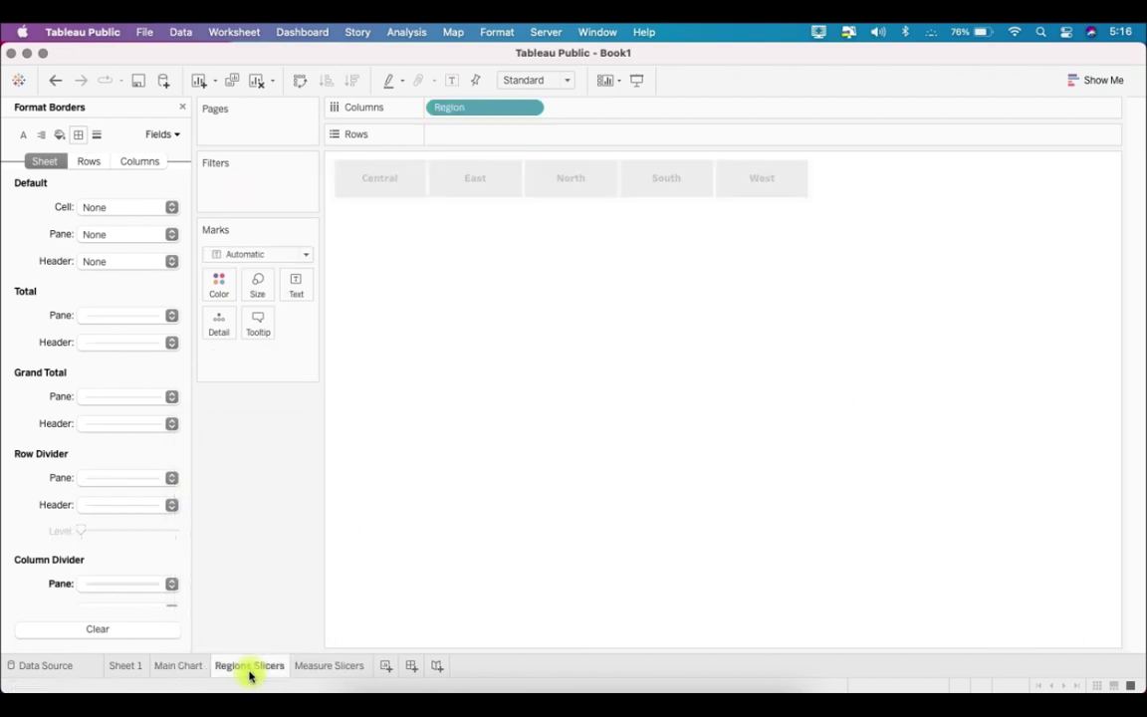
left_click(331, 666)
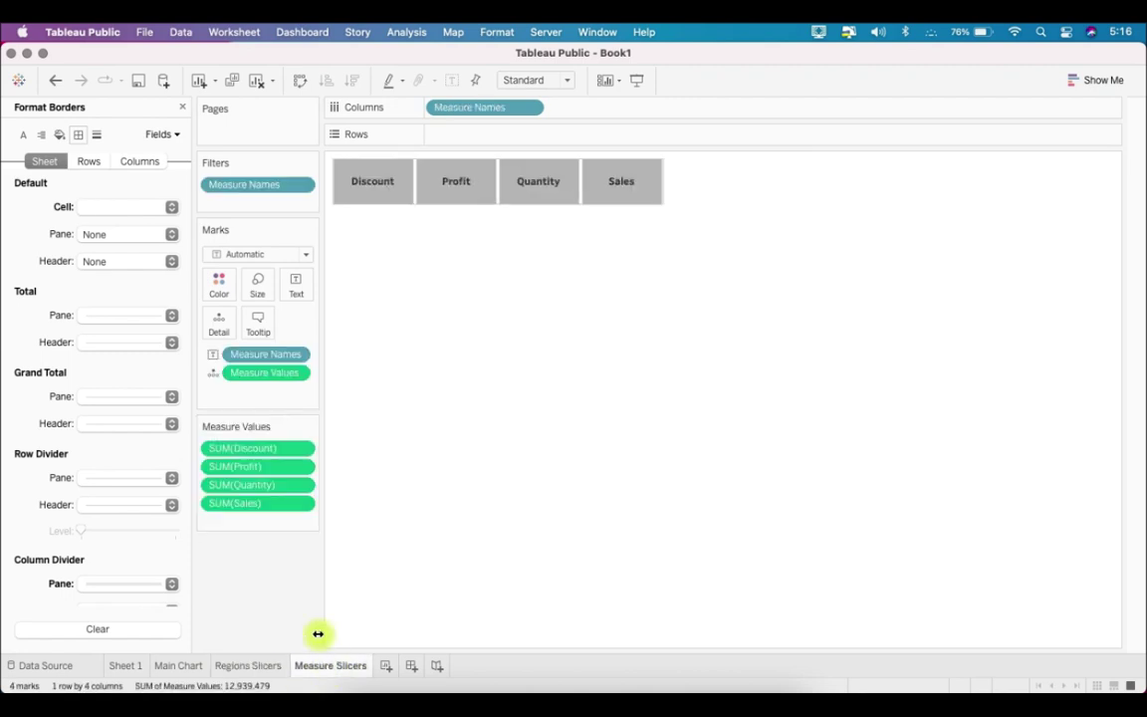
left_click(411, 666)
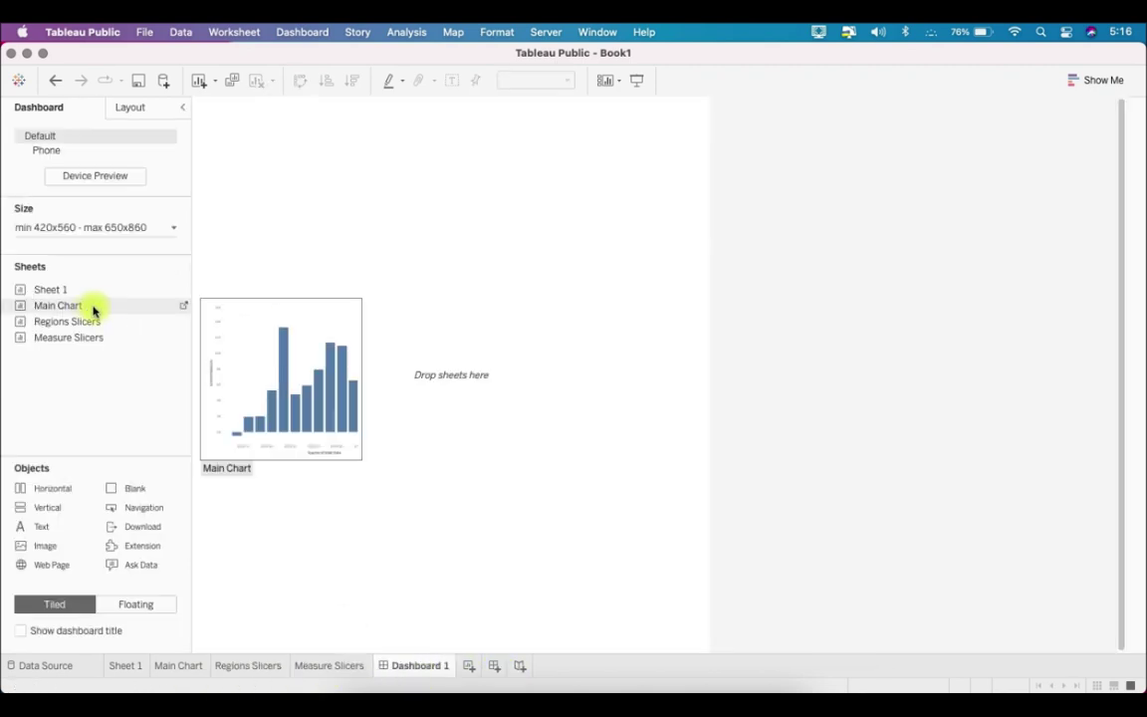
Place Main Chart, Regions Slicers above it, and Measure Slicers below the region buttons
left_click_drag(68, 305, 392, 313)
left_click_drag(82, 329, 362, 116)
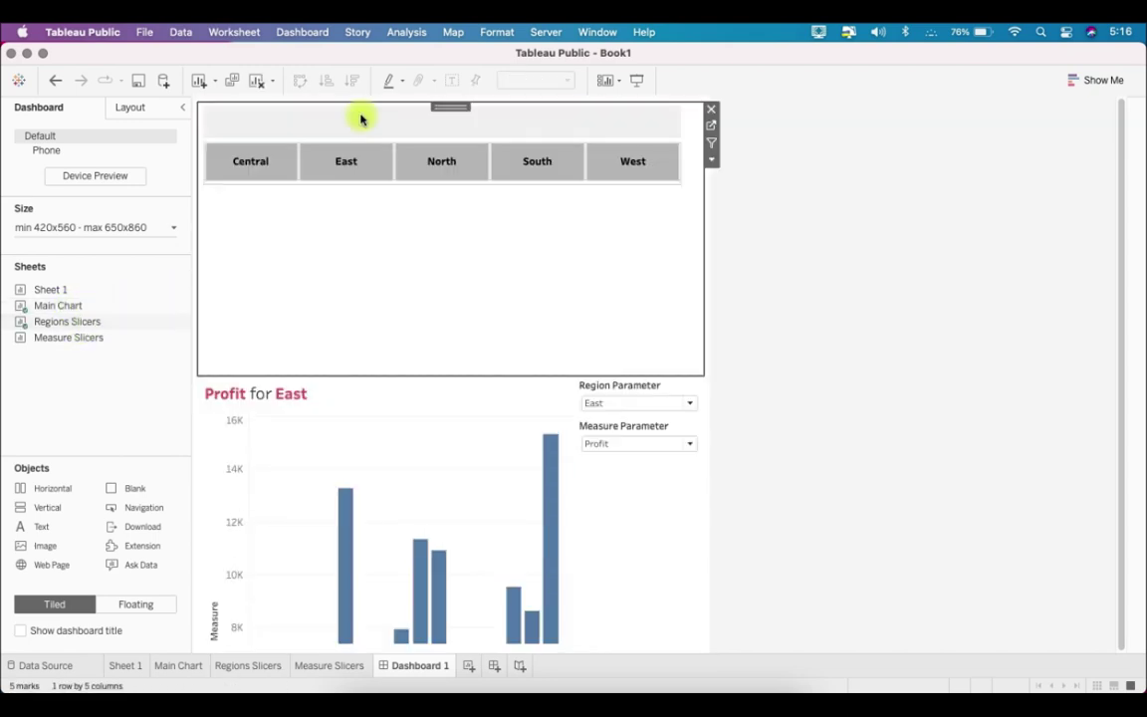
left_click_drag(72, 337, 403, 225)
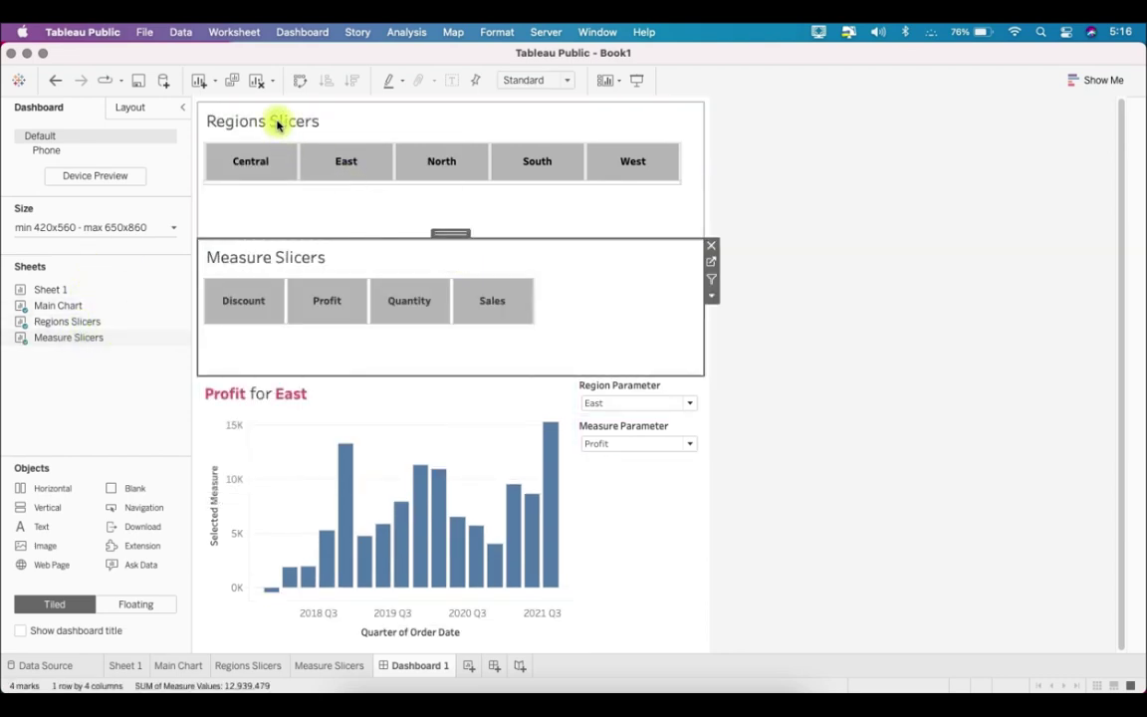
Hide both slicer titles and pull the measure buttons under the regions, moving the chart up
right_click(278, 125)
left_click(312, 161)
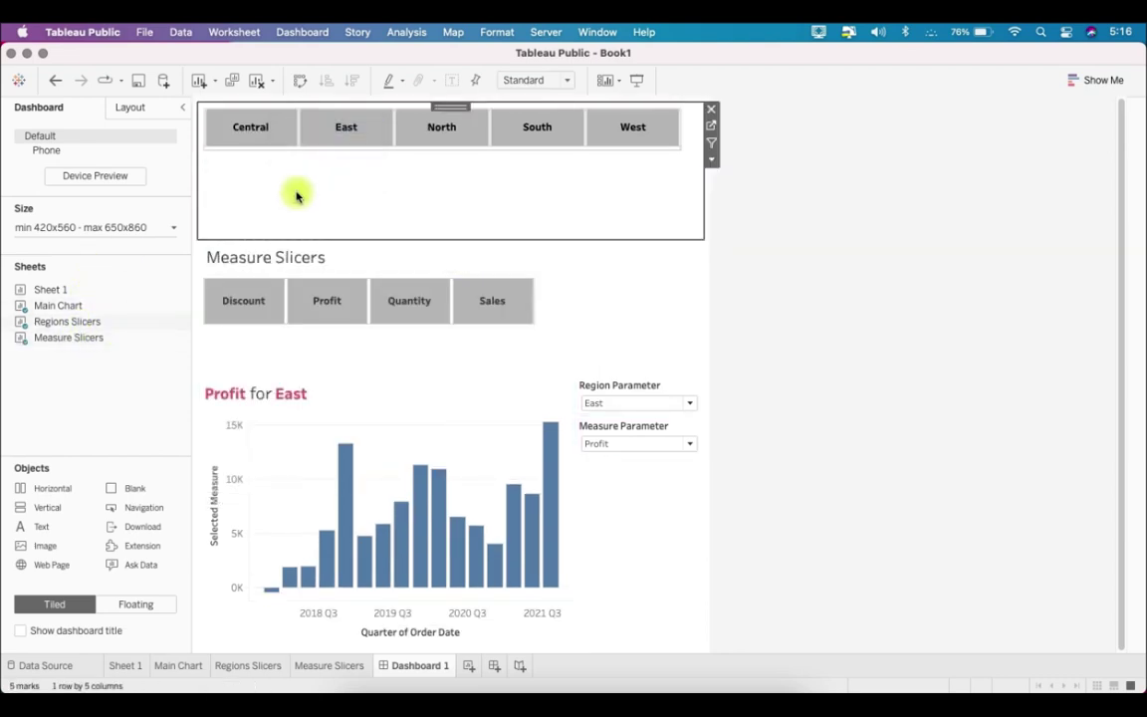
right_click(261, 253)
left_click(283, 287)
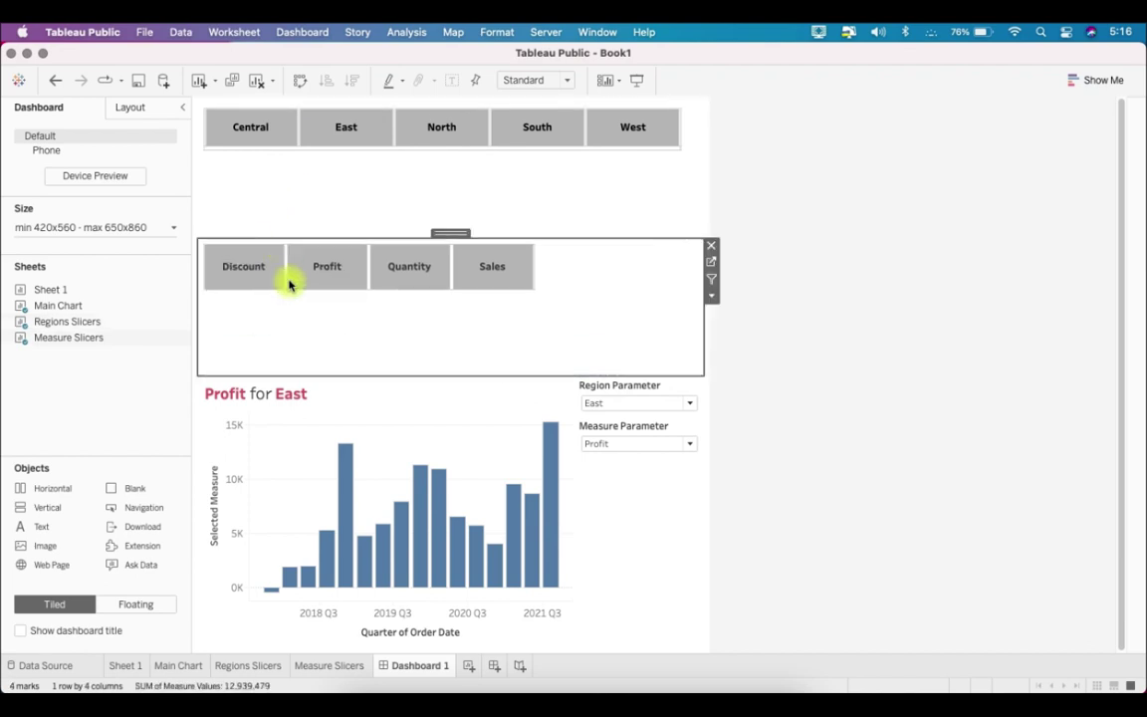
left_click_drag(543, 238, 558, 162)
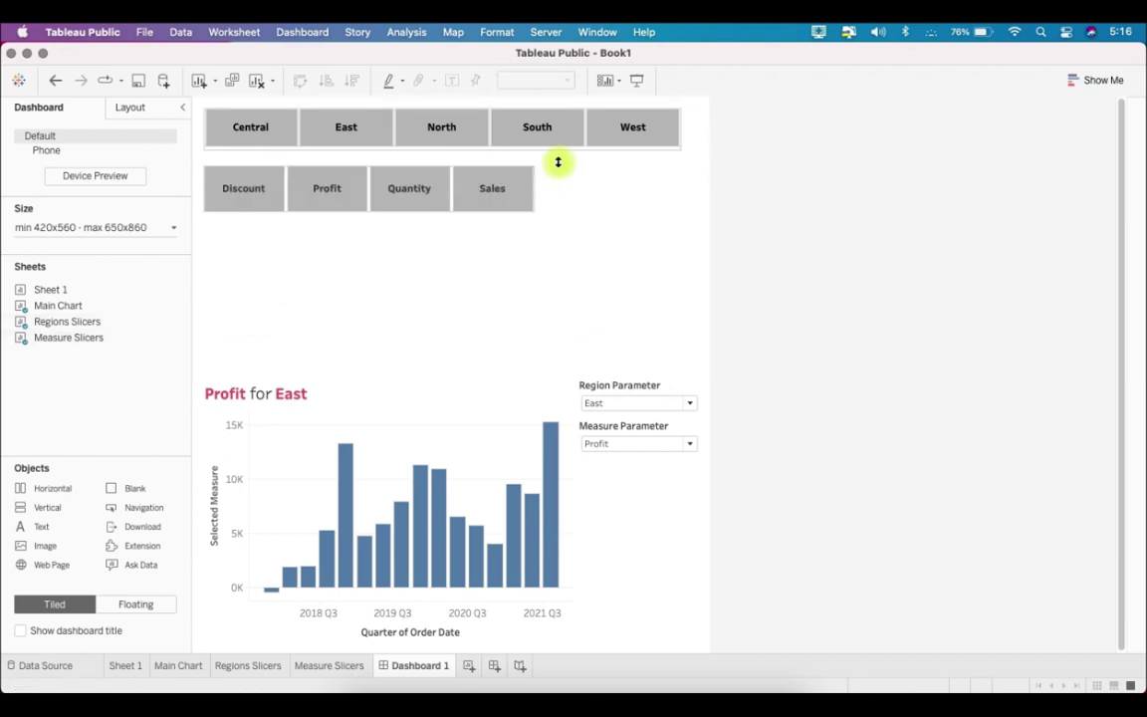
left_click(504, 371)
left_click_drag(499, 376, 525, 225)
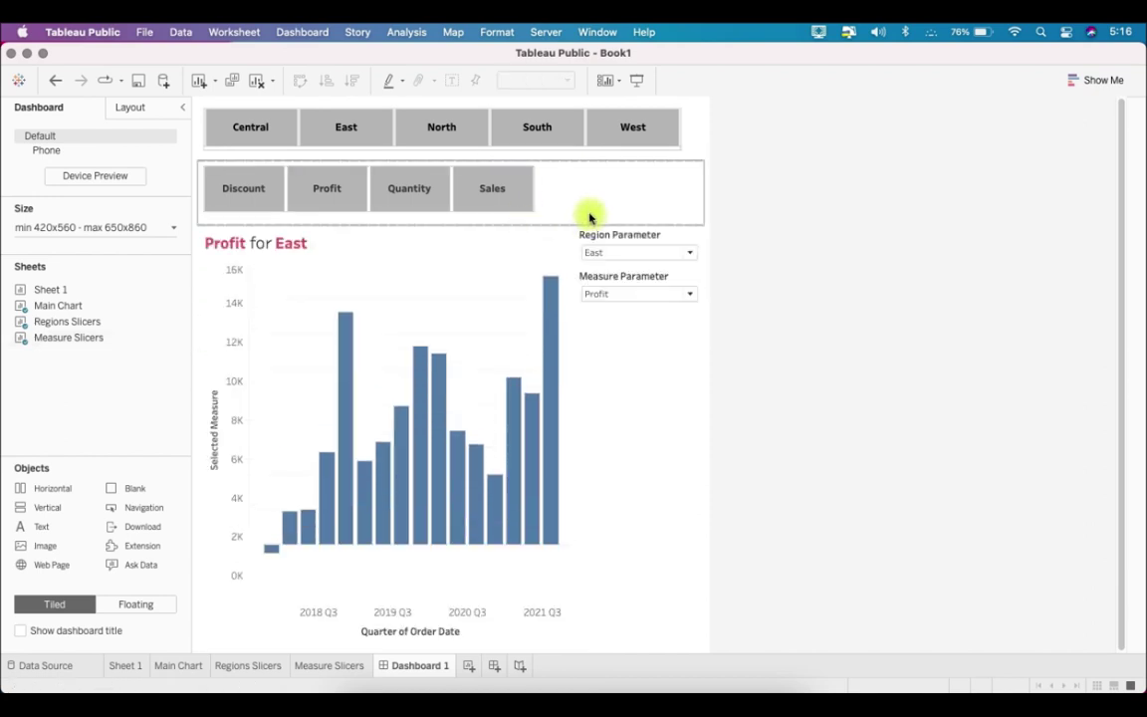
Set Dashboard 1 to a fixed size of 1120 x 760 px
left_click(77, 226)
left_click(65, 255)
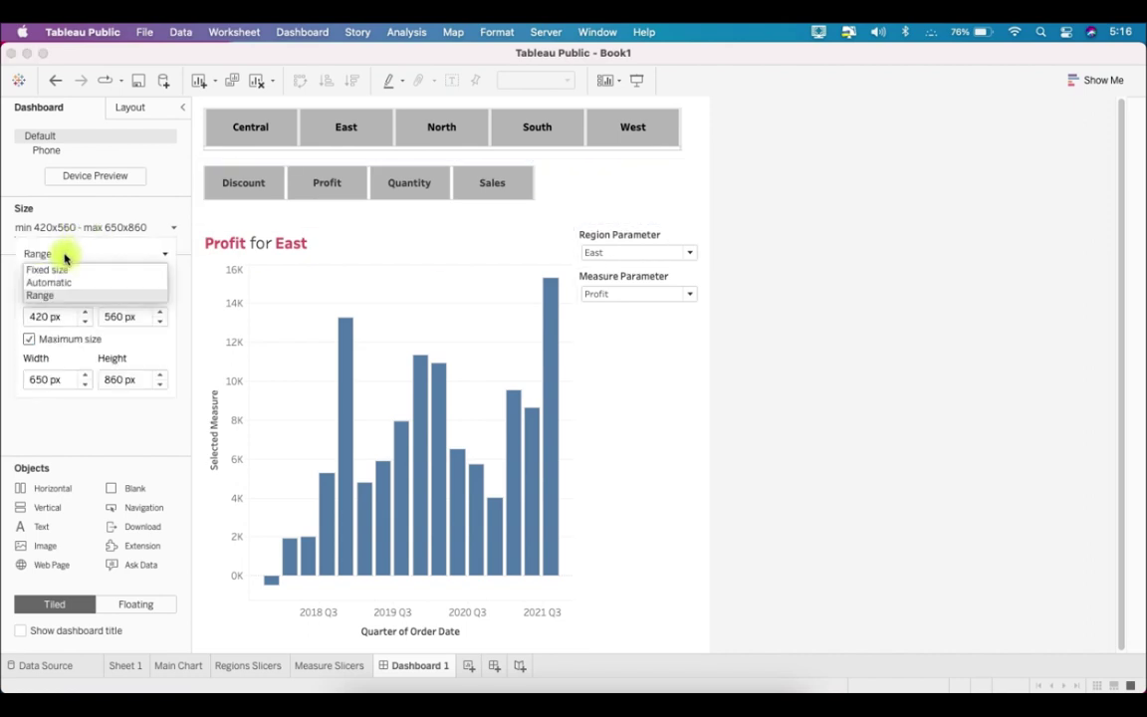
left_click(55, 270)
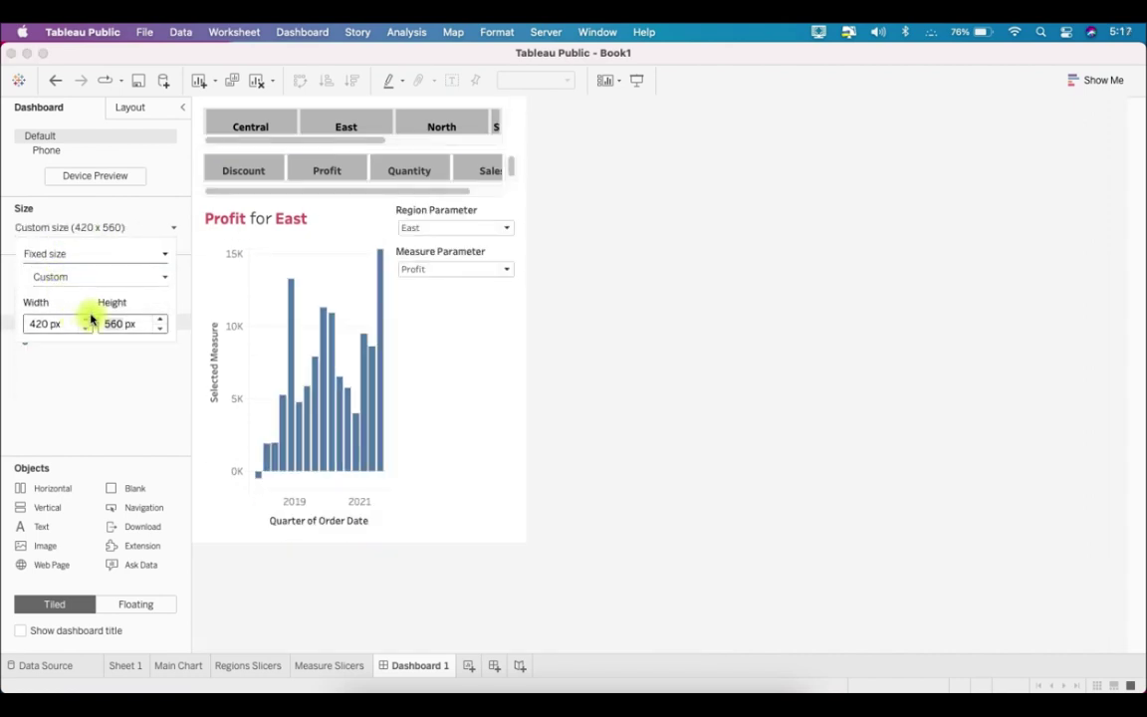
left_click(88, 320)
left_click(87, 320)
left_click(88, 320)
left_click(88, 320)
left_click(88, 320)
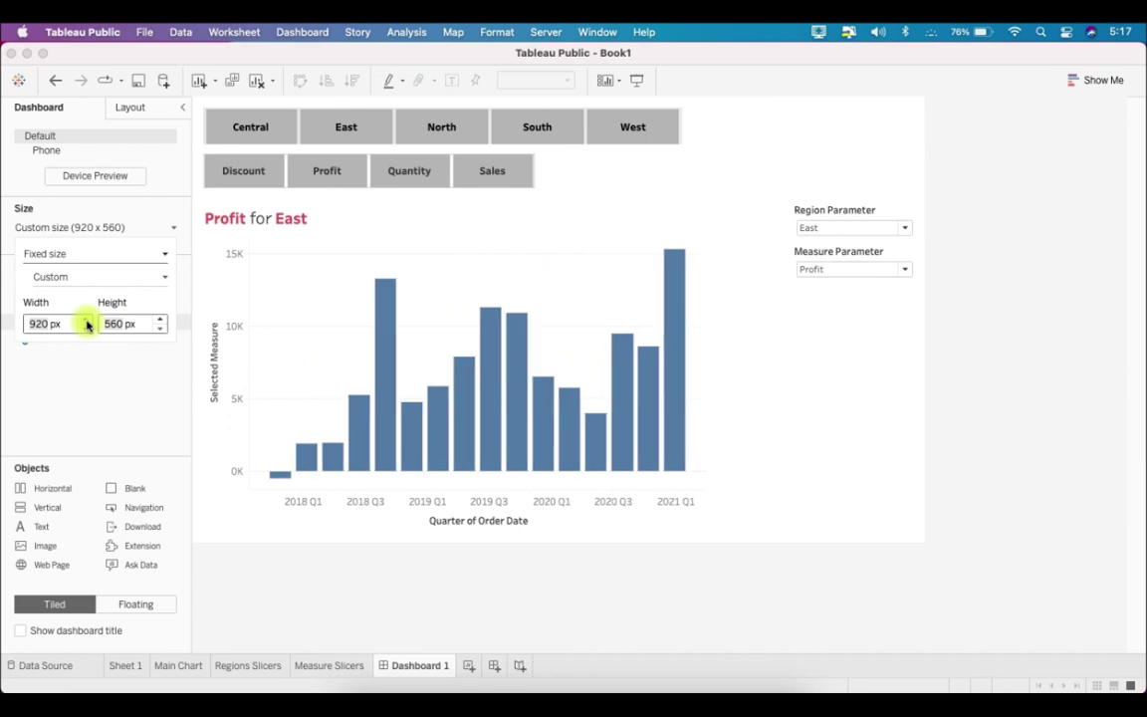
left_click(87, 319)
left_click(86, 320)
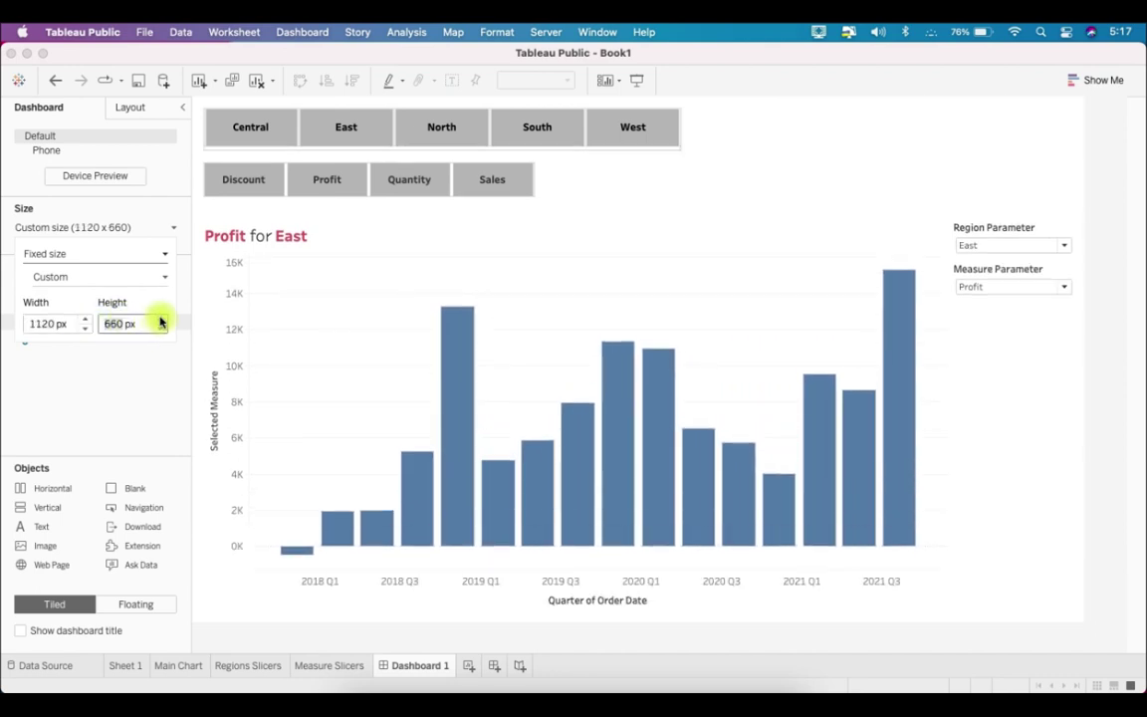
left_click(160, 319)
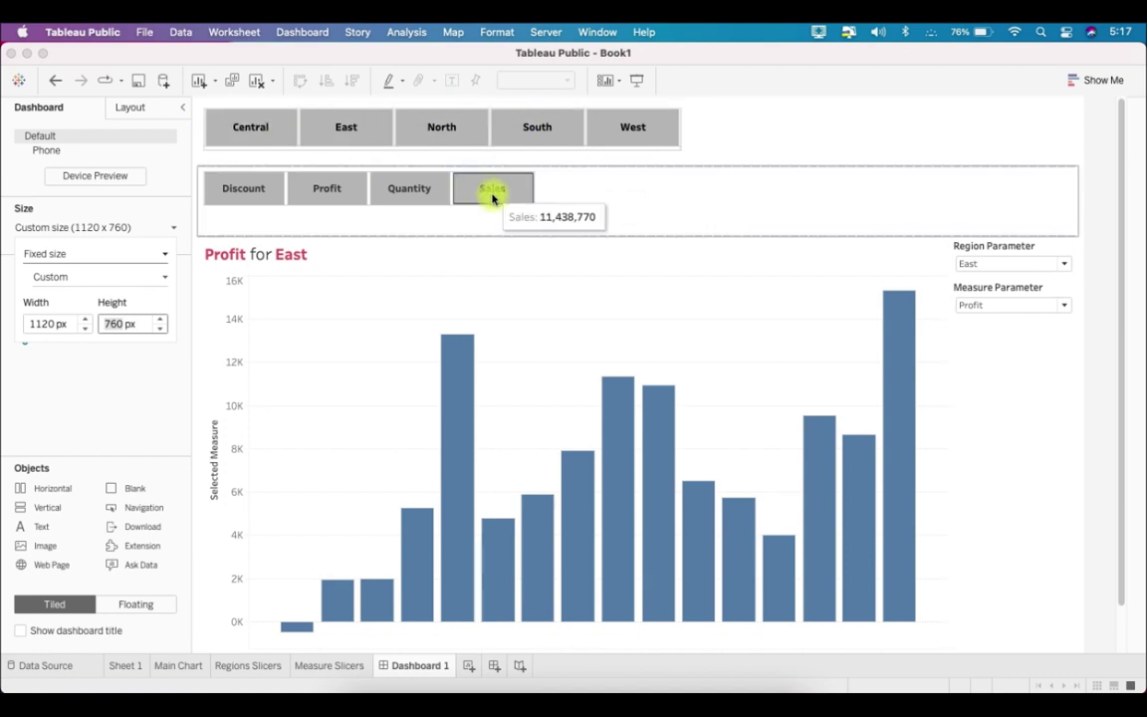
Try the West, South, North, East and Central region buttons and the Sales measure button
left_click(614, 124)
left_click(530, 131)
left_click(434, 136)
left_click(341, 134)
left_click(254, 123)
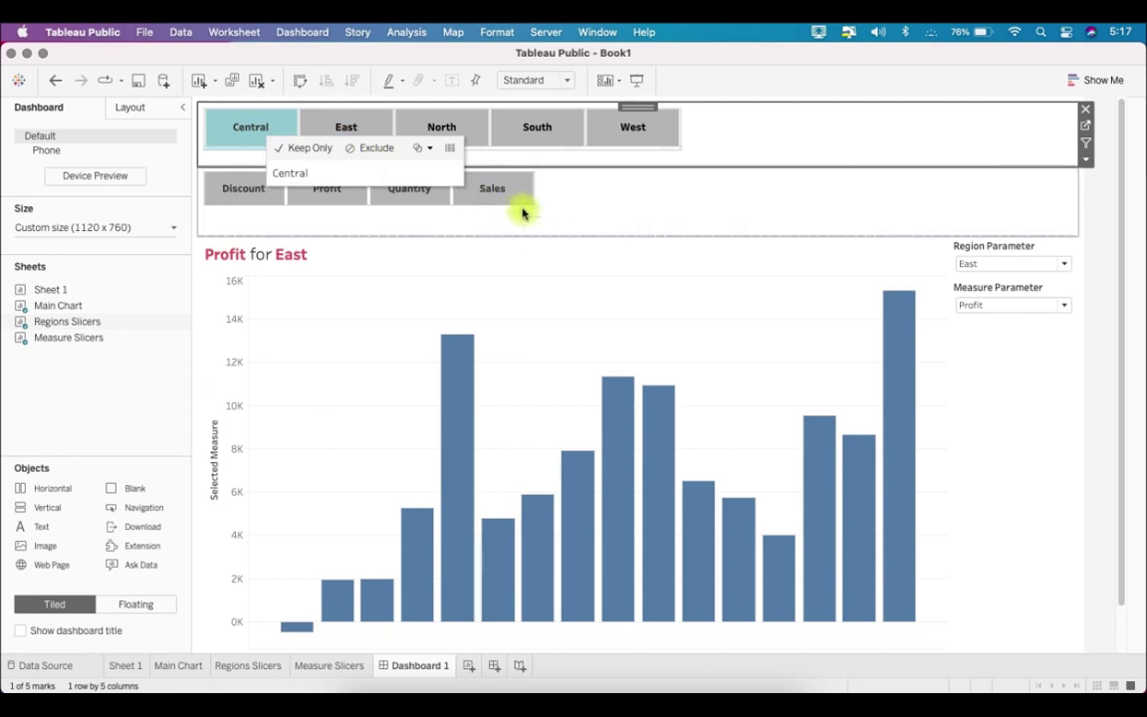
left_click(521, 197)
left_click(929, 148)
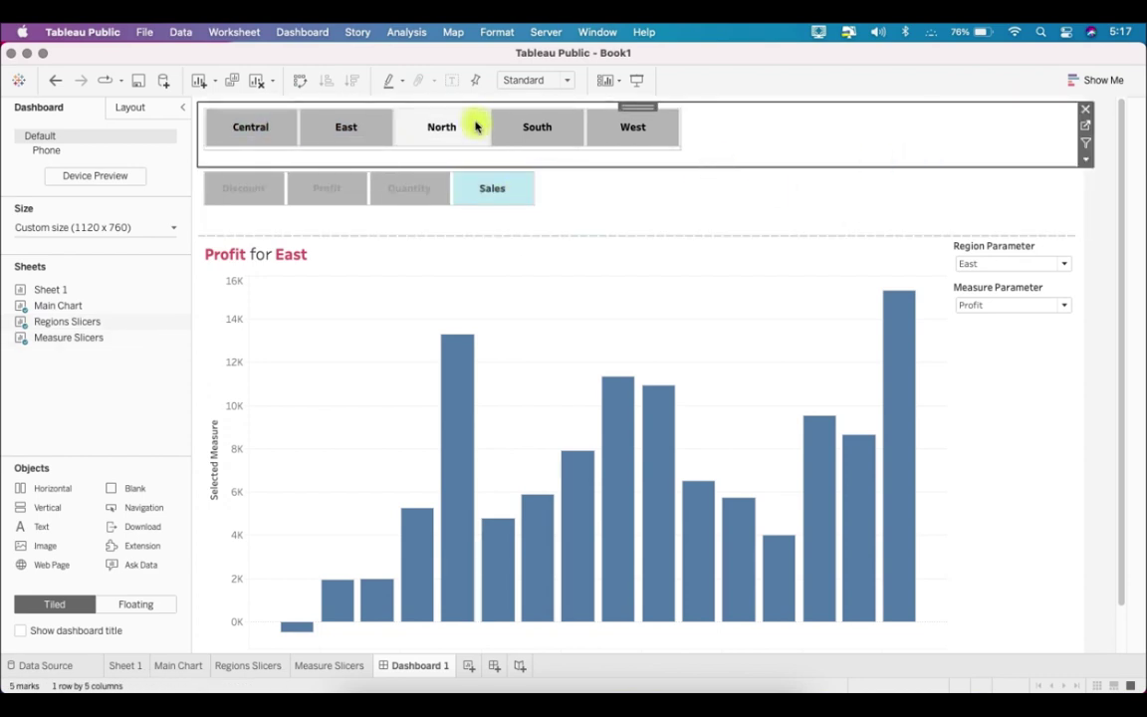
left_click(298, 33)
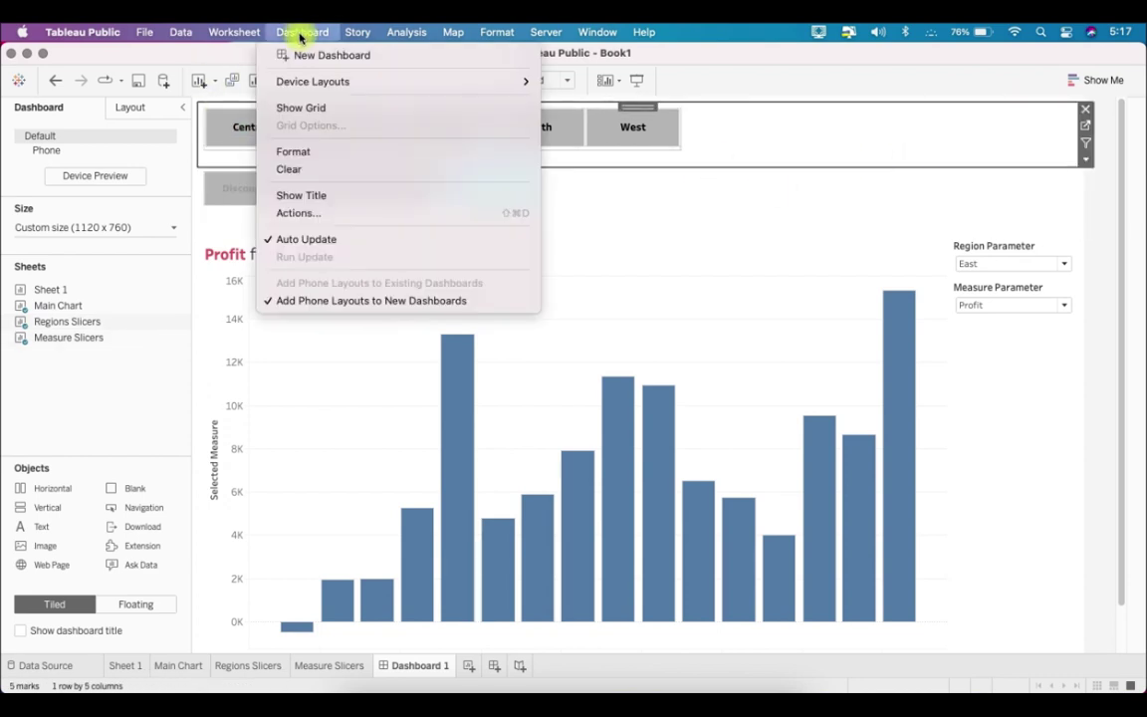
Start a Change Parameter action that only Regions Slicers can trigger
left_click(336, 216)
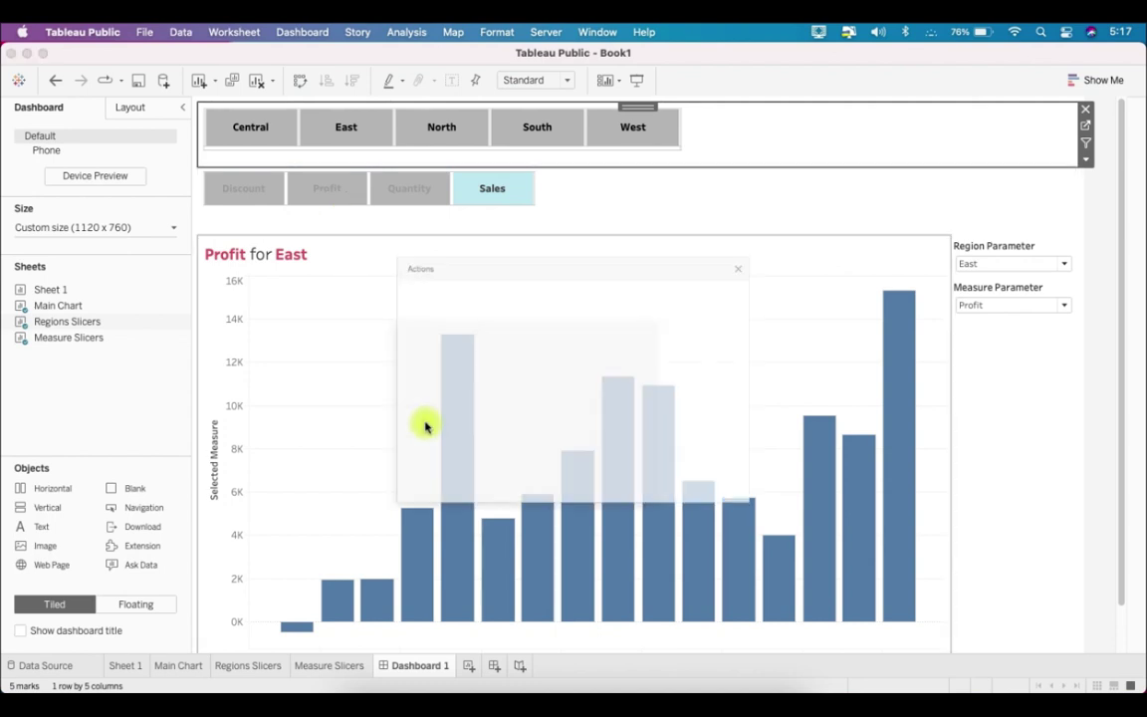
left_click(393, 486)
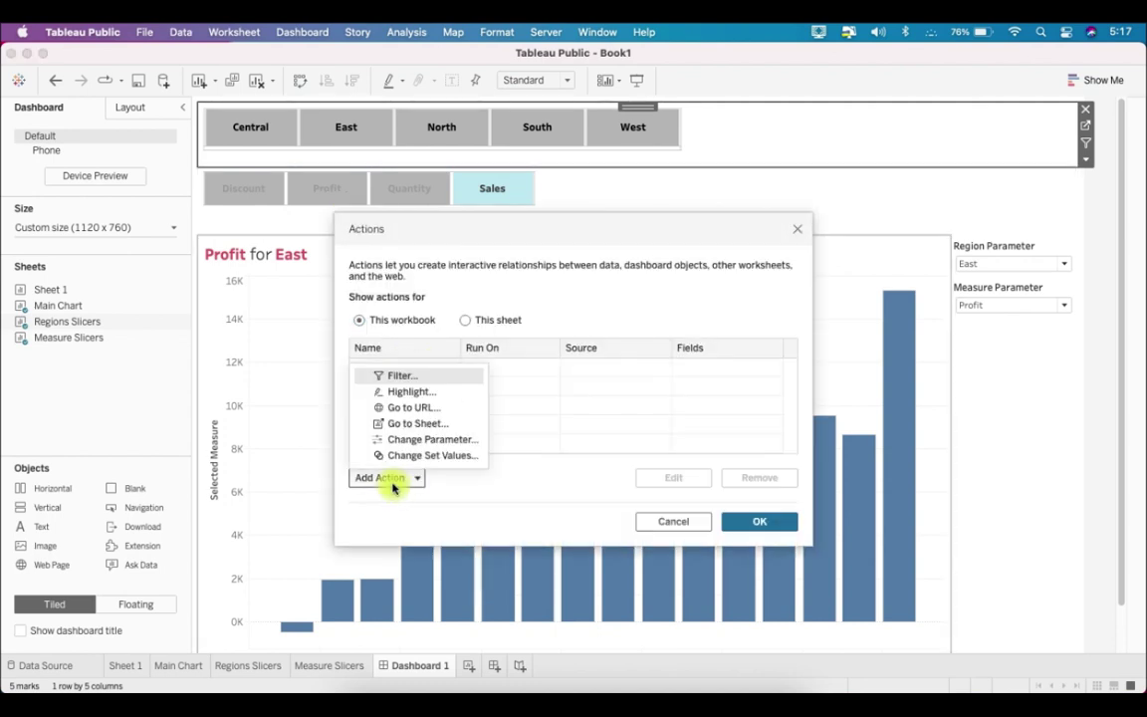
left_click(453, 441)
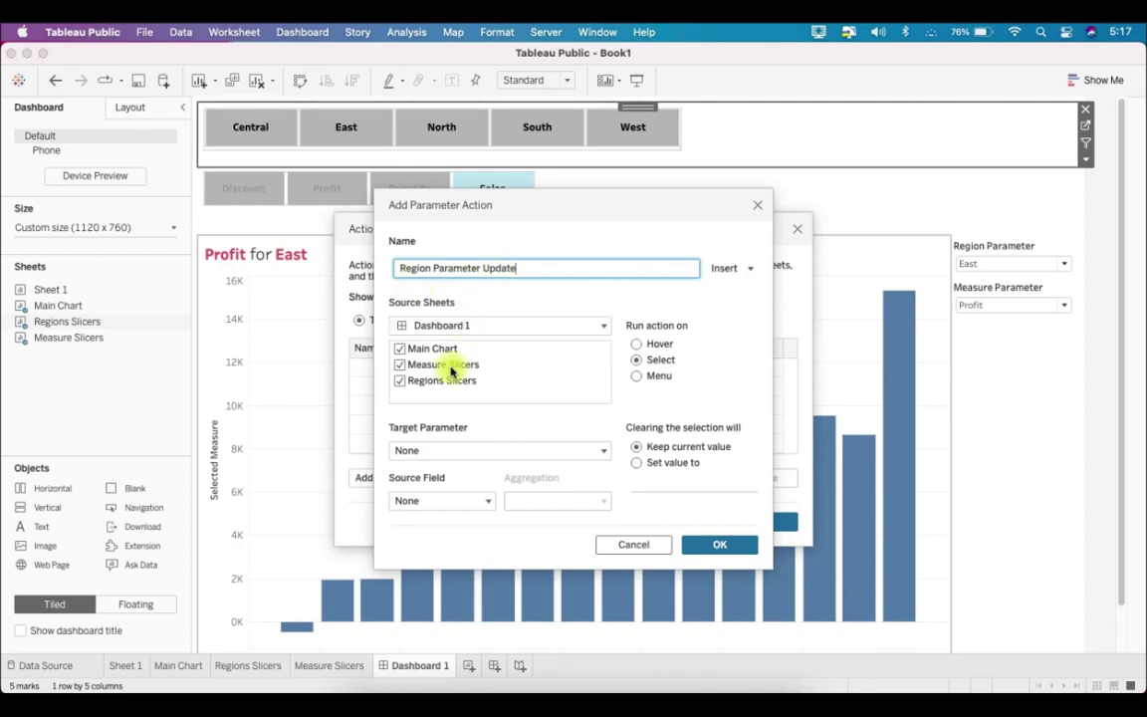
left_click(400, 349)
left_click(400, 365)
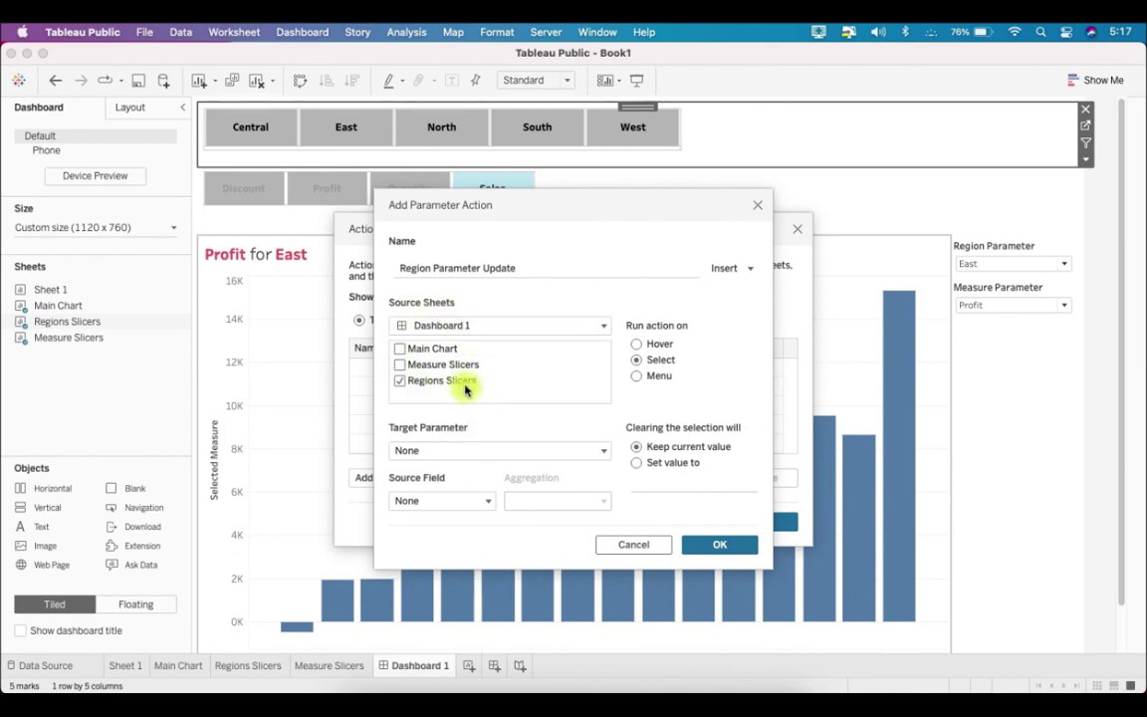
Target Region Parameter from the Region field, reset it to All when cleared, and save
left_click(461, 449)
left_click(474, 503)
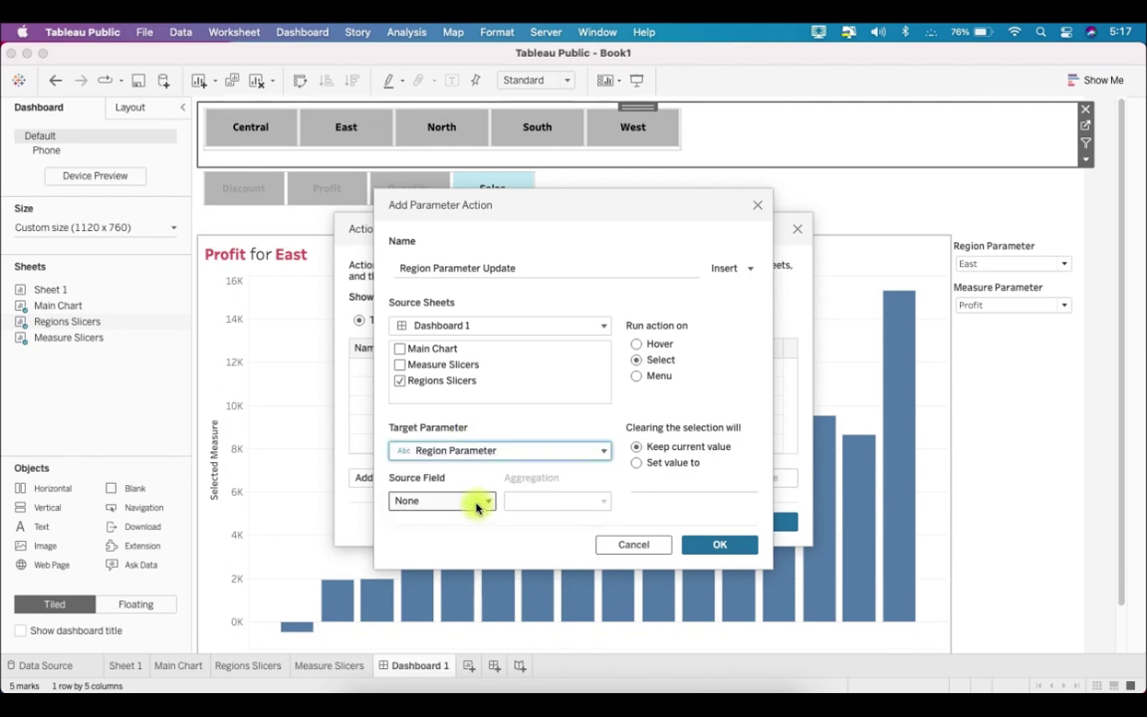
left_click(475, 504)
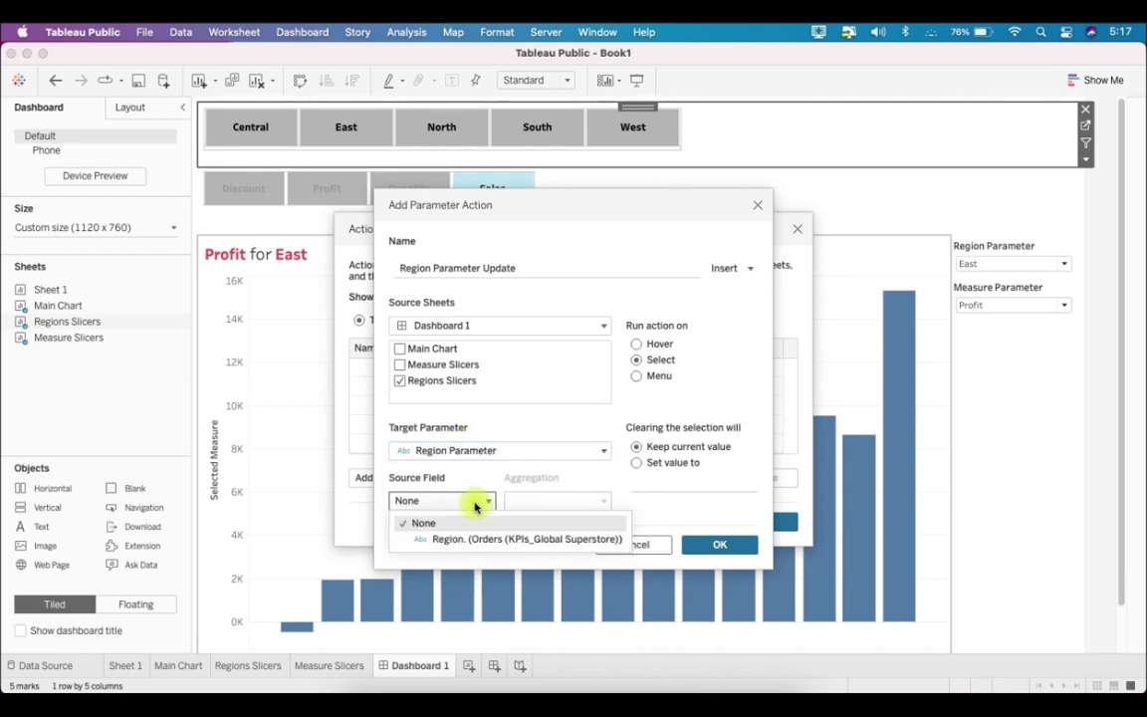
left_click(489, 541)
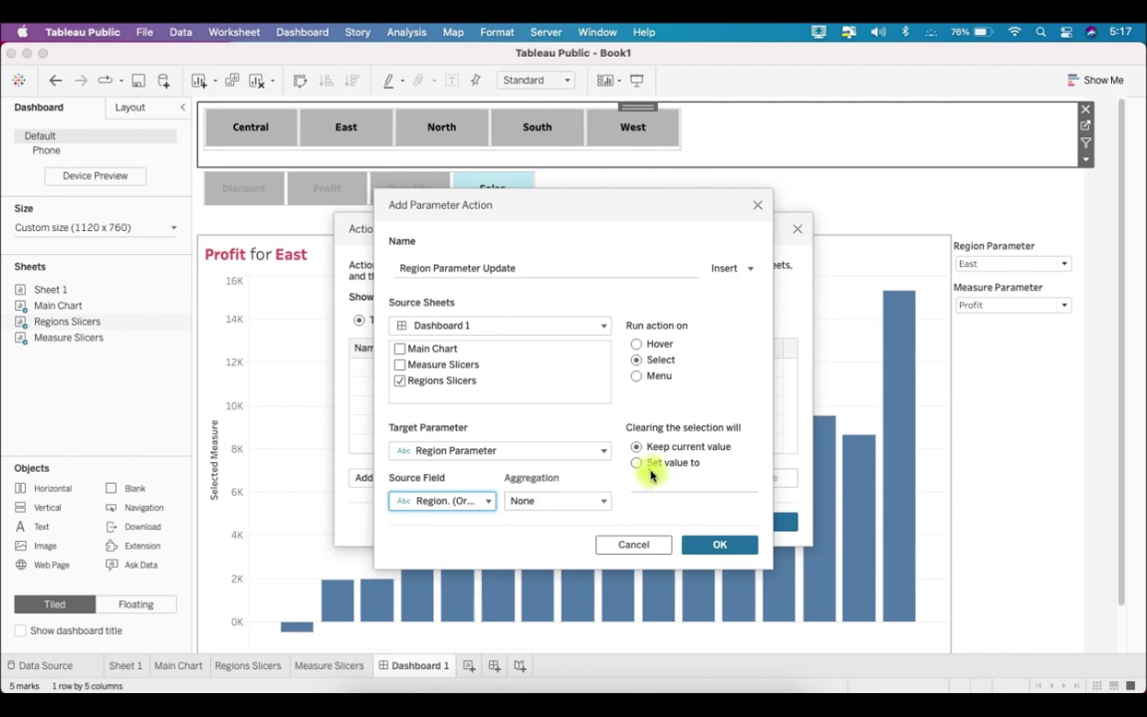
left_click(691, 484)
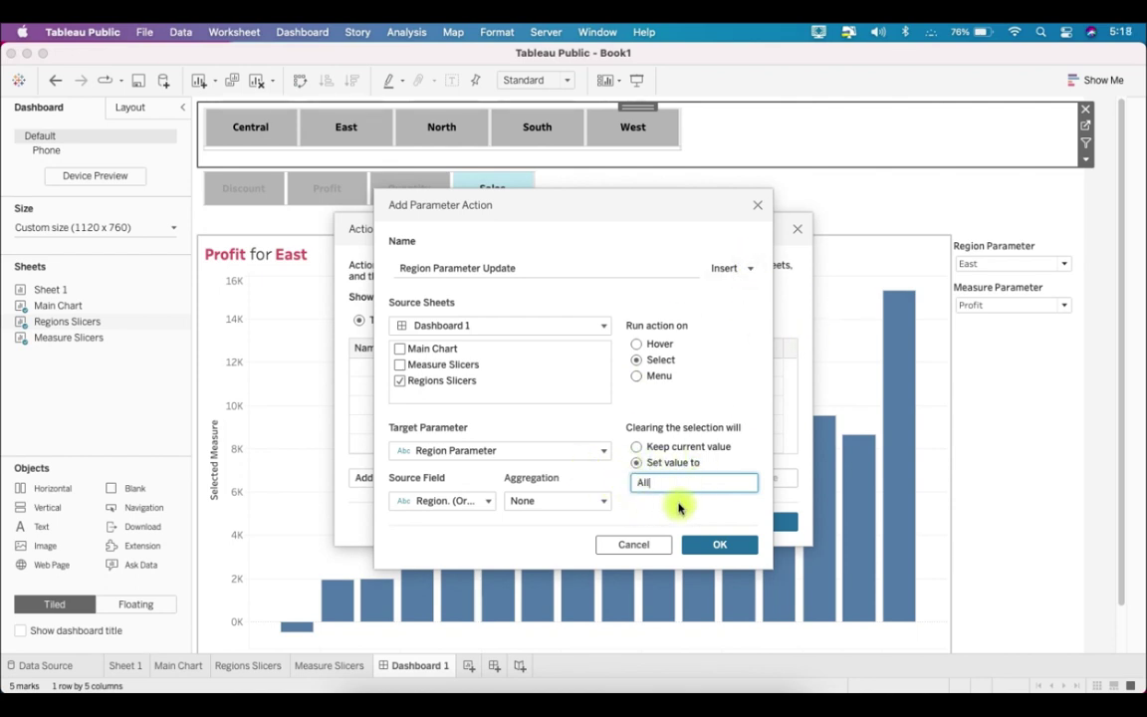
left_click(717, 544)
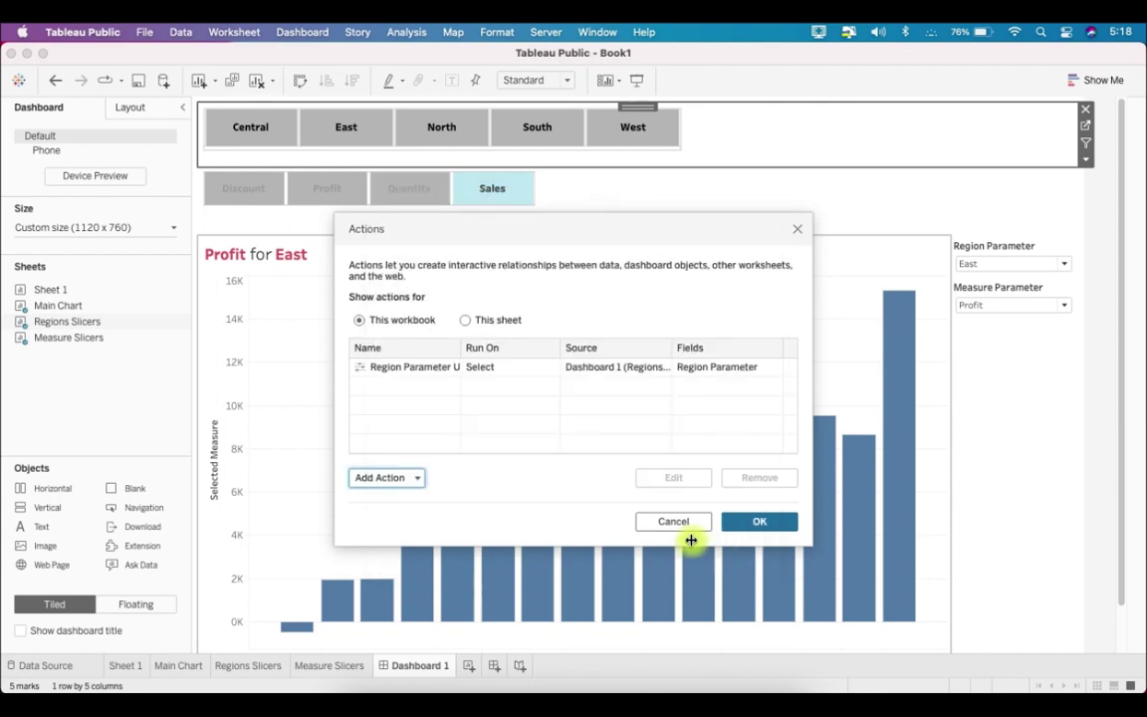
left_click(396, 478)
Start a second Change Parameter action on Dashboard 1 triggered only by Measure Slicers
left_click(433, 440)
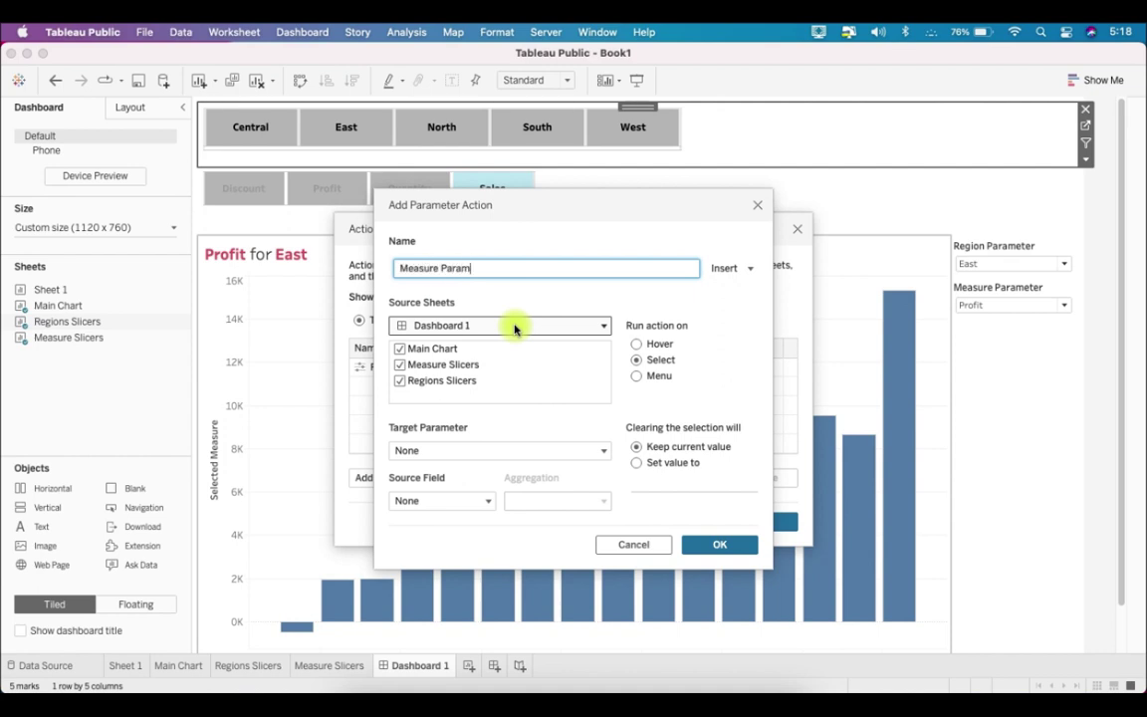
left_click(515, 326)
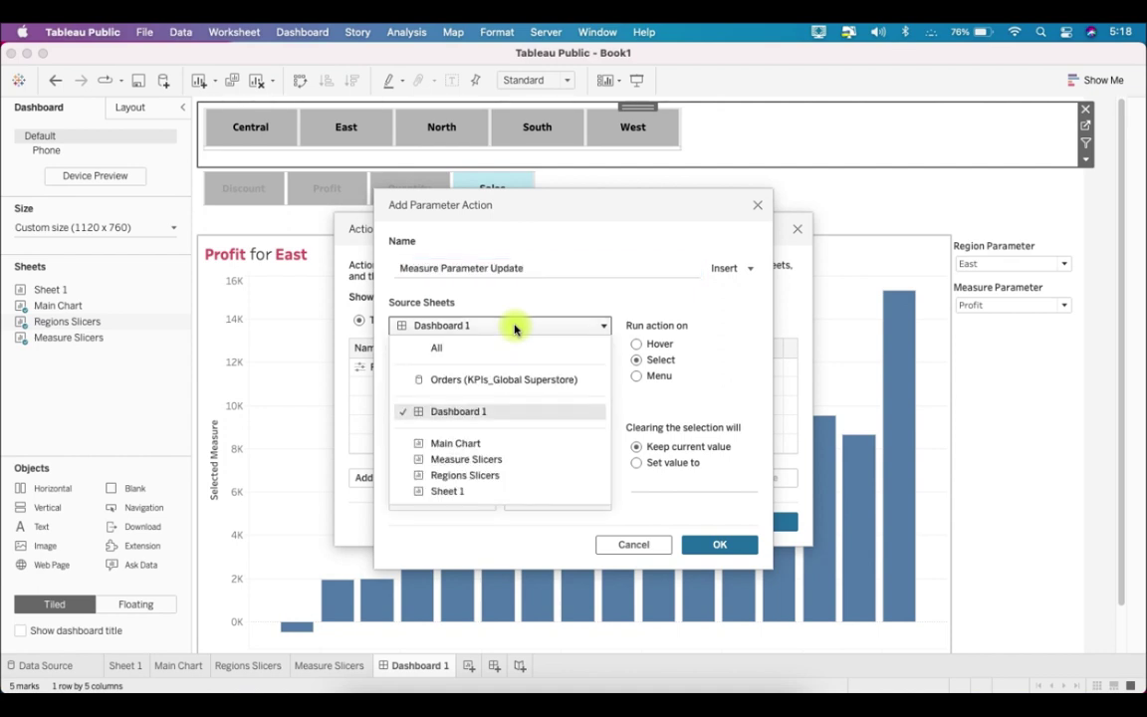
left_click(515, 325)
left_click(401, 350)
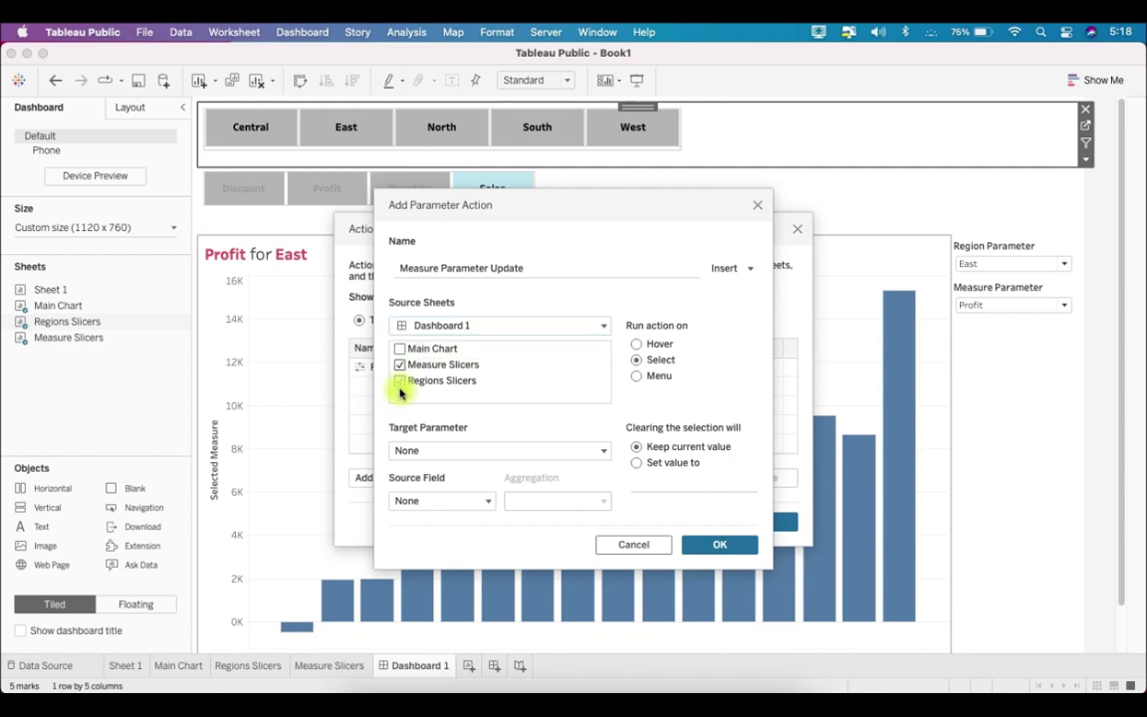
Target Measure Parameter from Measure Names, save the action, and close the Actions dialog
left_click(444, 452)
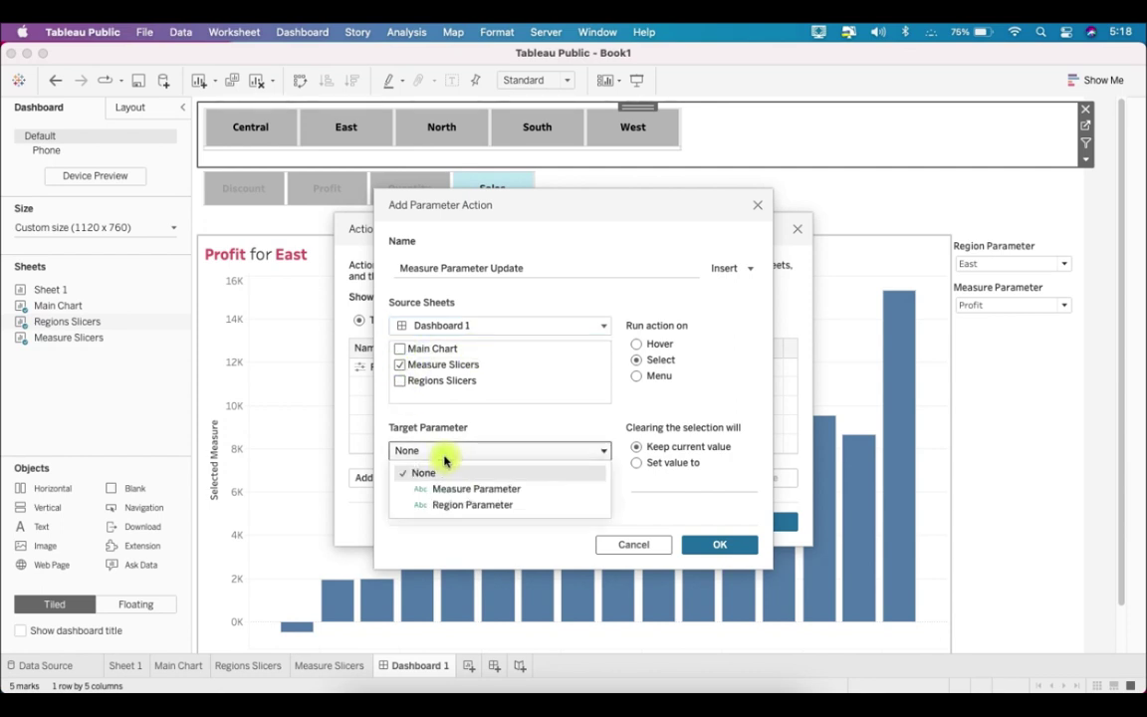
left_click(479, 494)
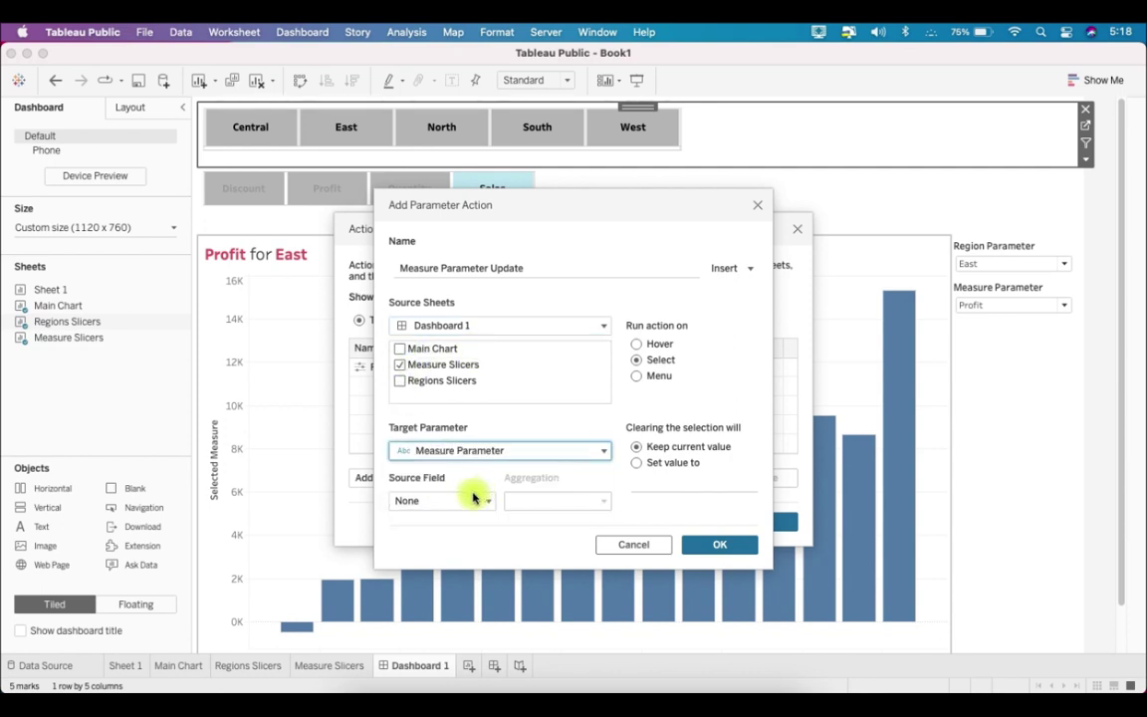
left_click(463, 502)
left_click(501, 543)
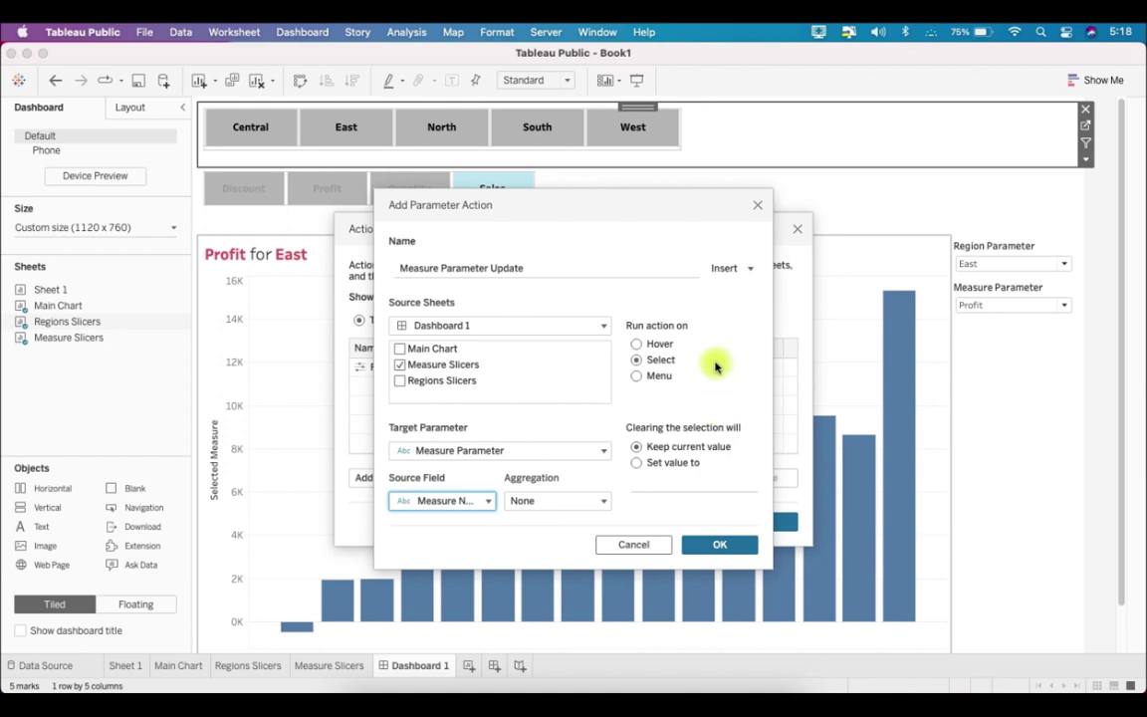
left_click_drag(463, 215, 462, 233)
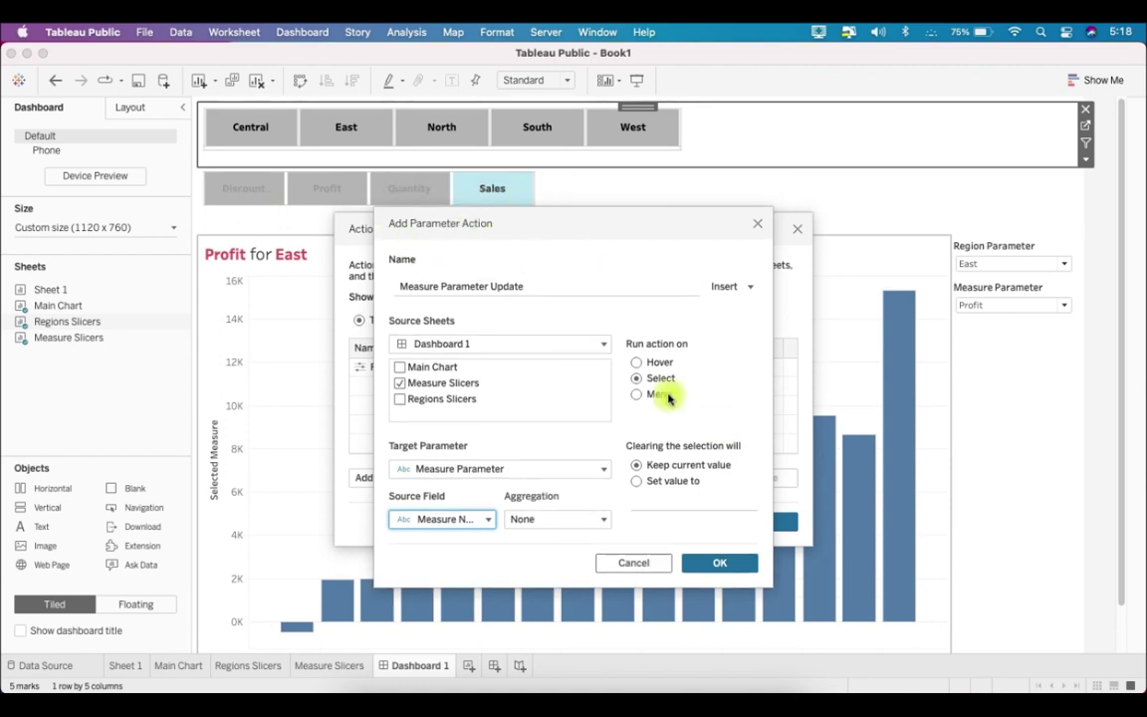
left_click(727, 560)
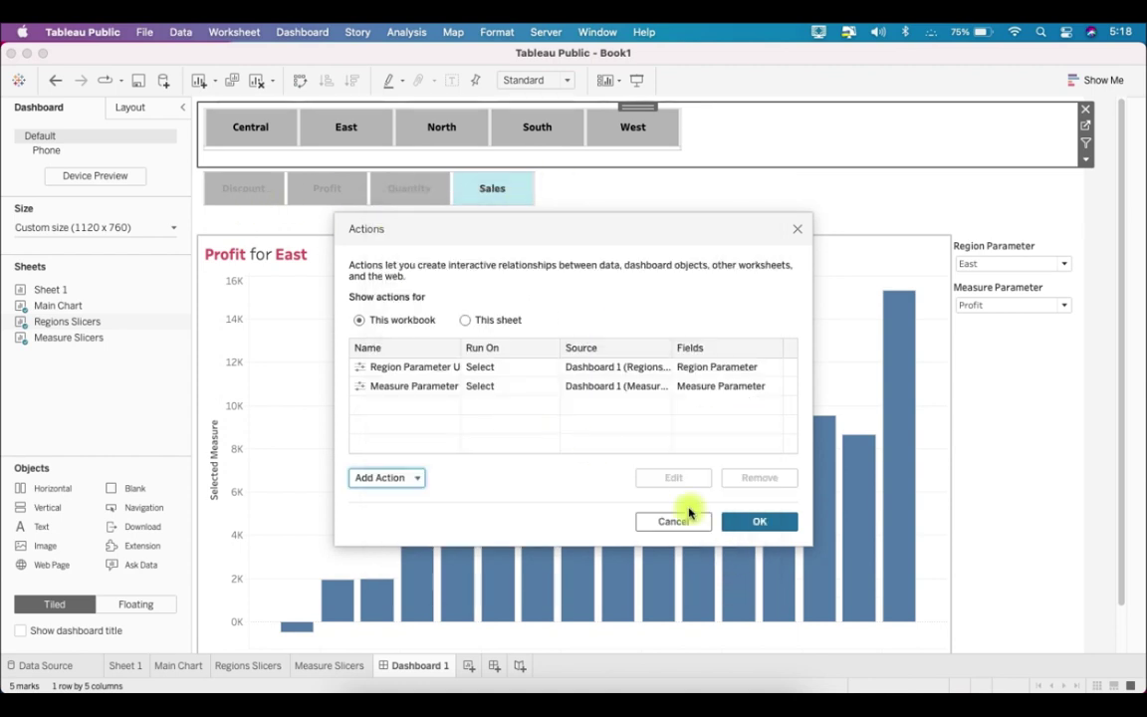
left_click(750, 527)
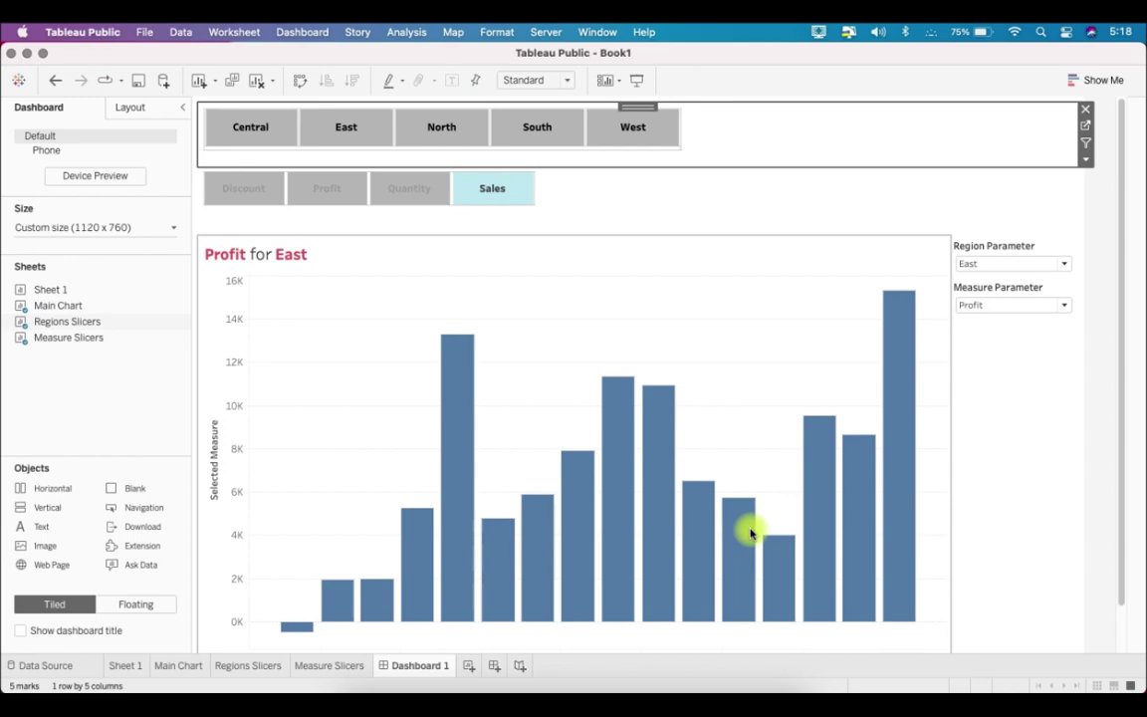
In presentation mode, switch the chart through the West, South, North, East and Central regions
left_click(642, 82)
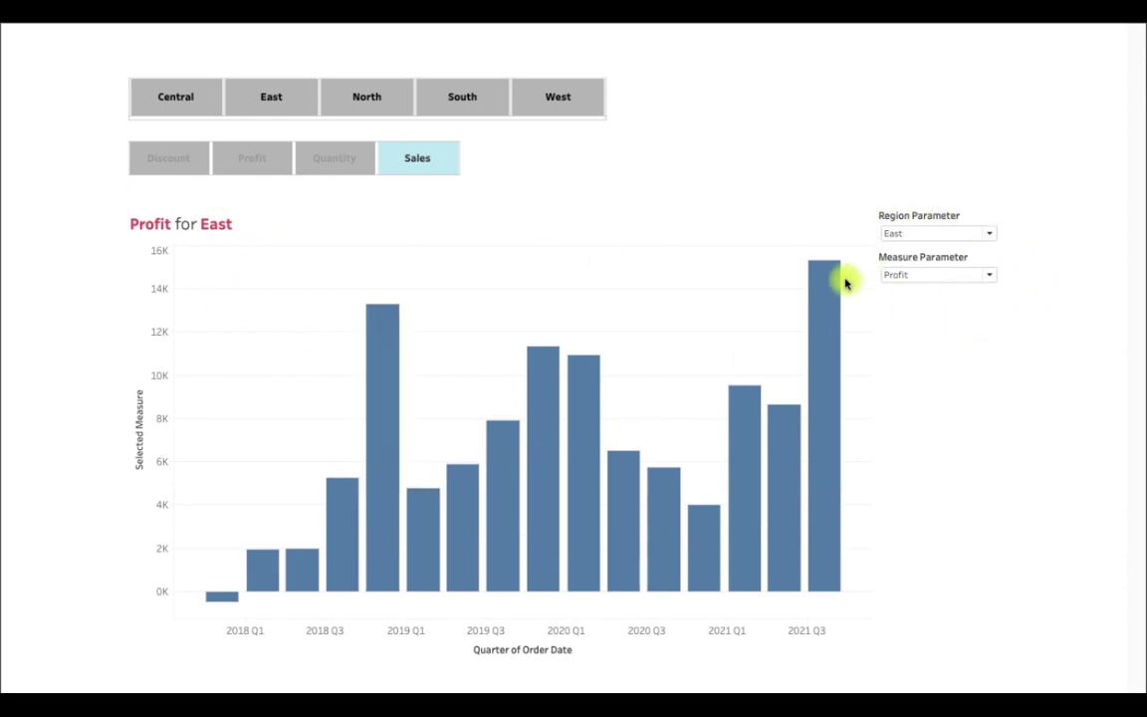
left_click(556, 97)
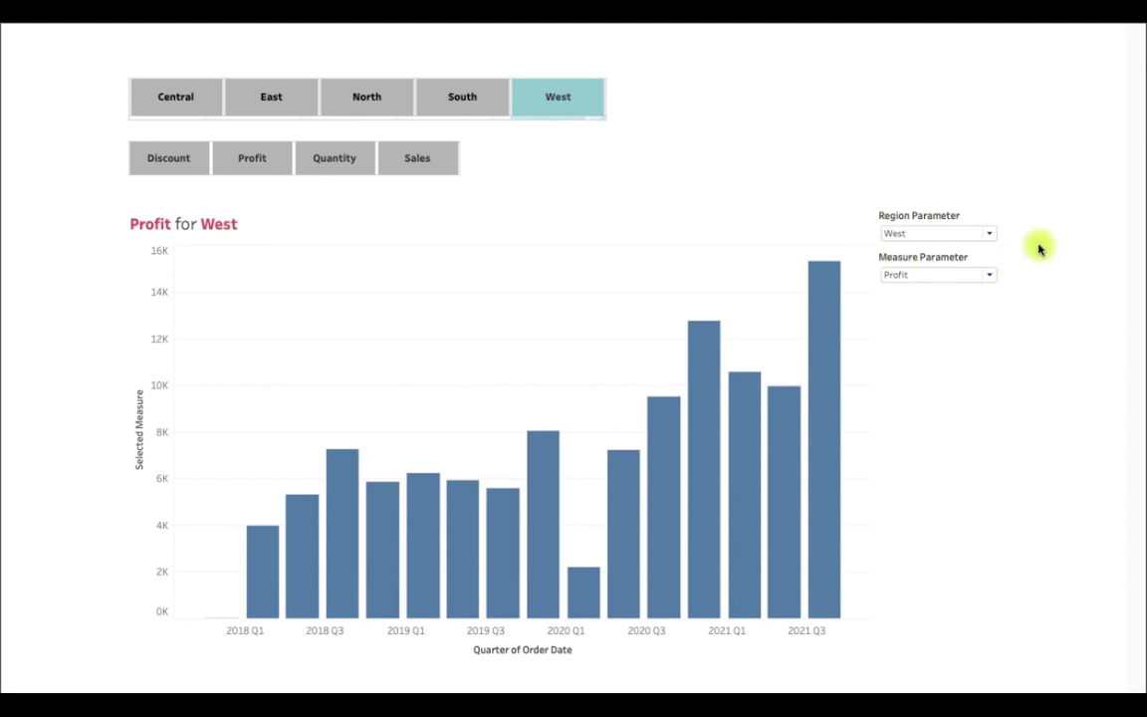
left_click(486, 103)
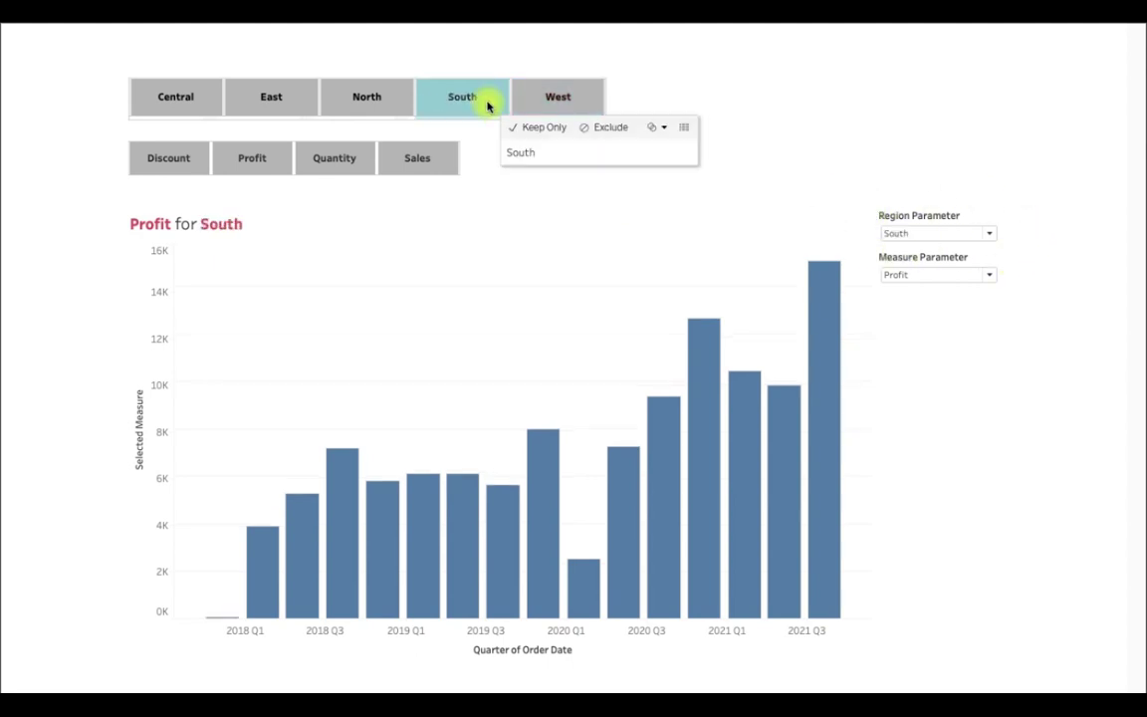
left_click(369, 106)
left_click(287, 103)
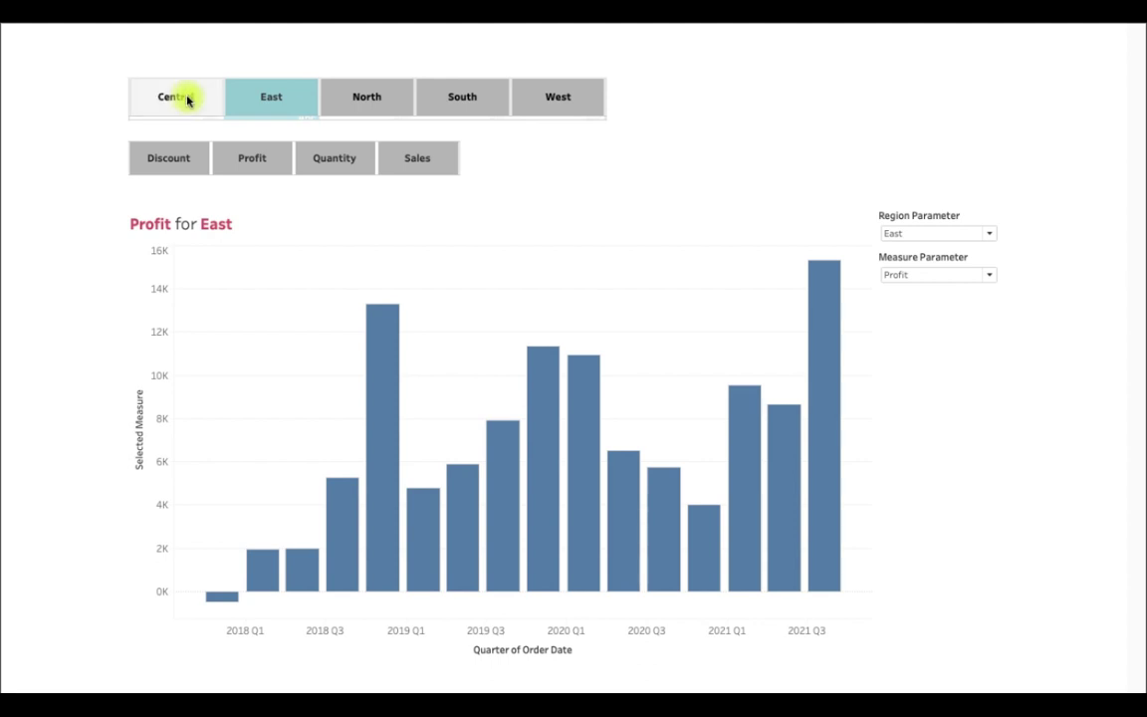
left_click(187, 97)
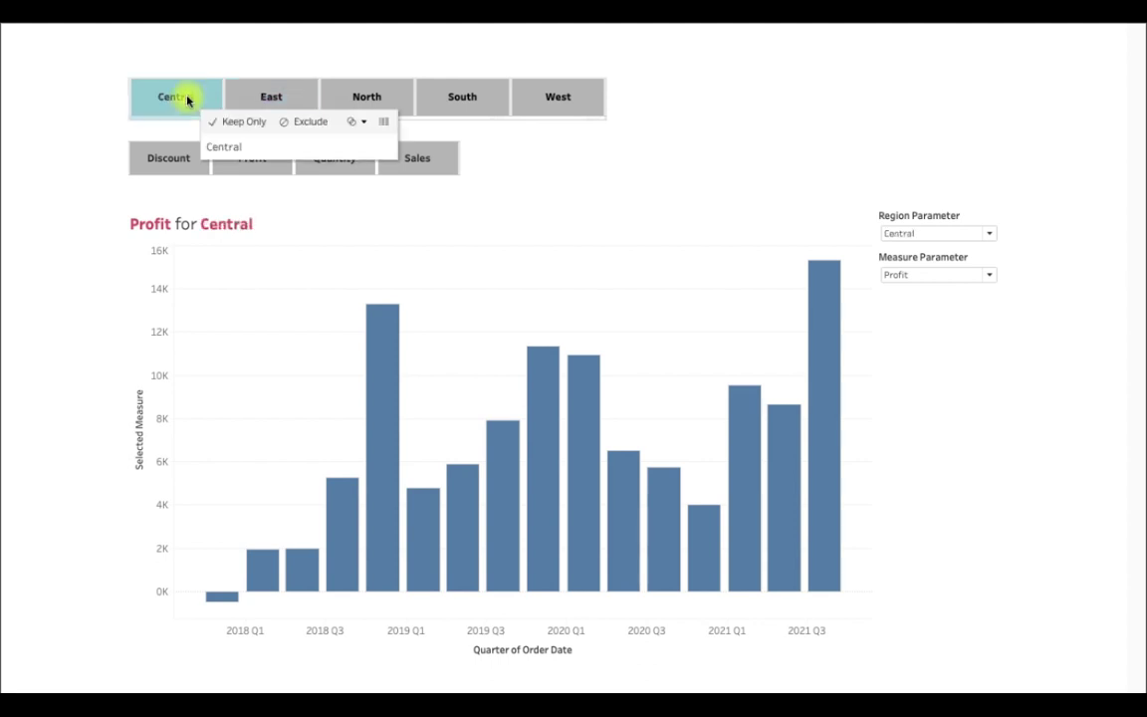
Clear the region to show ALL REGIONS, switch the measure to Sales, then pick West
left_click(621, 104)
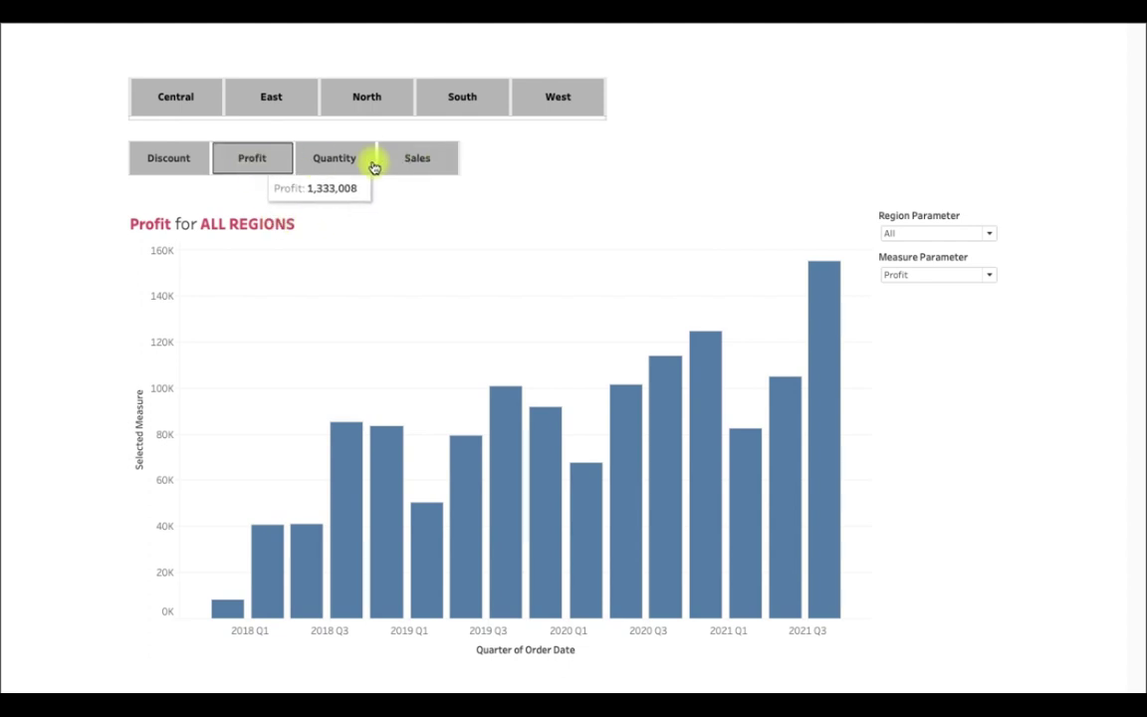
left_click(410, 164)
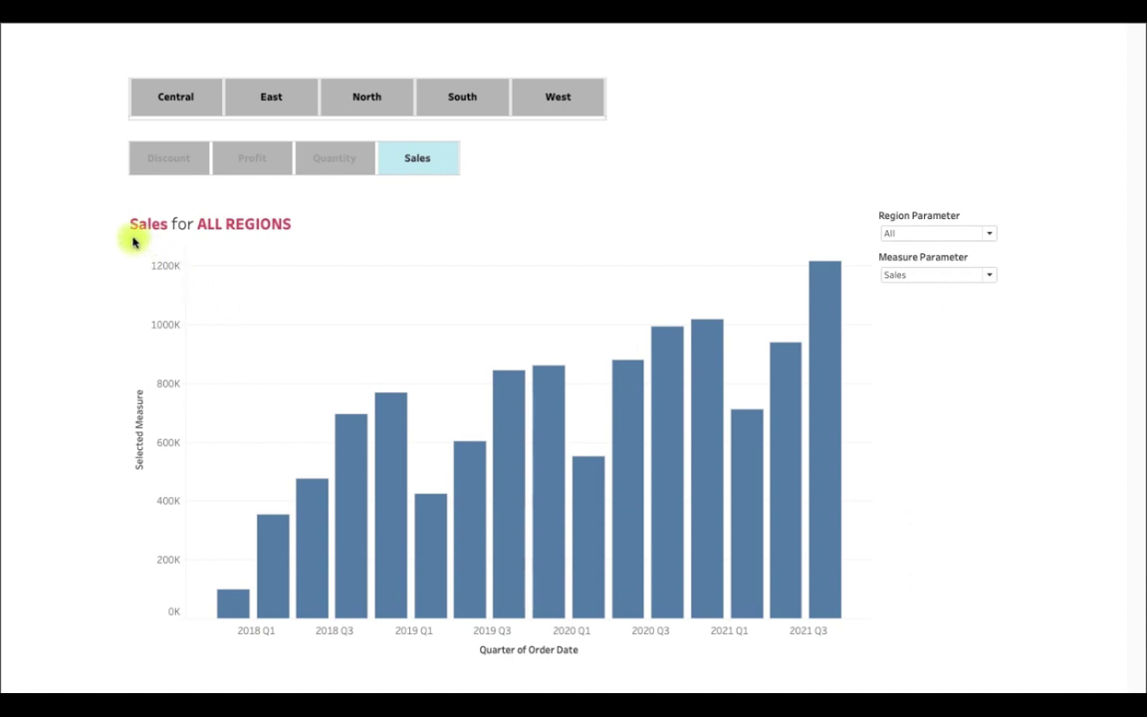
left_click(551, 105)
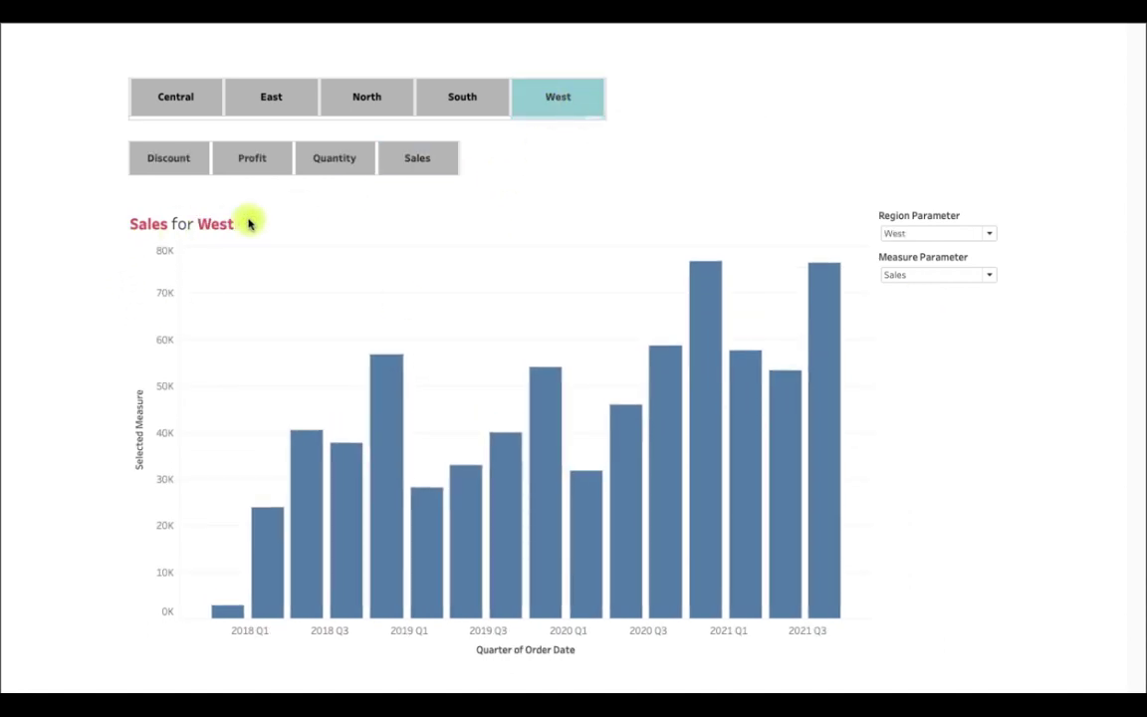